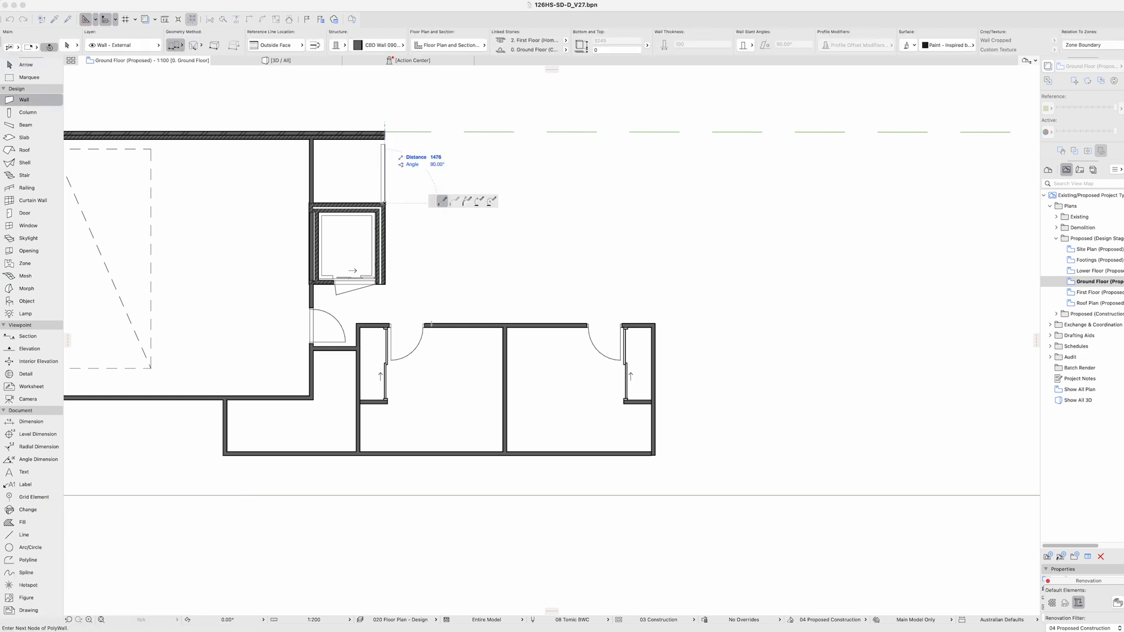
Step: Rotate the Staircase 4D object to fit beside the lift, between the long boundary wall and the corridor
scroll(410, 154, "down", 5)
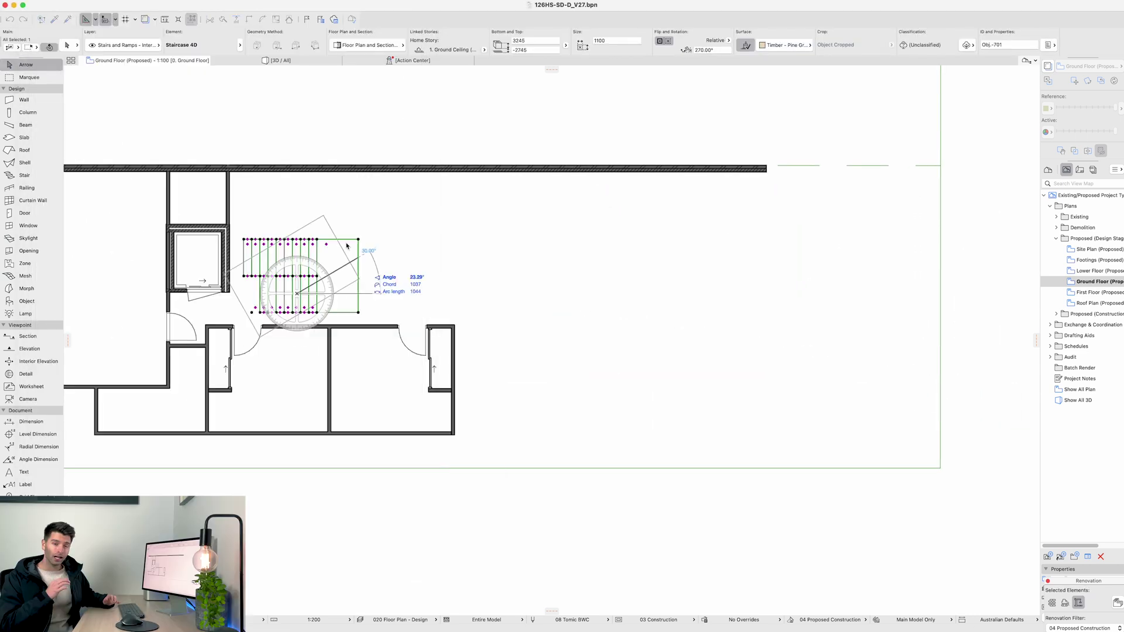
scroll(273, 297, "up", 2)
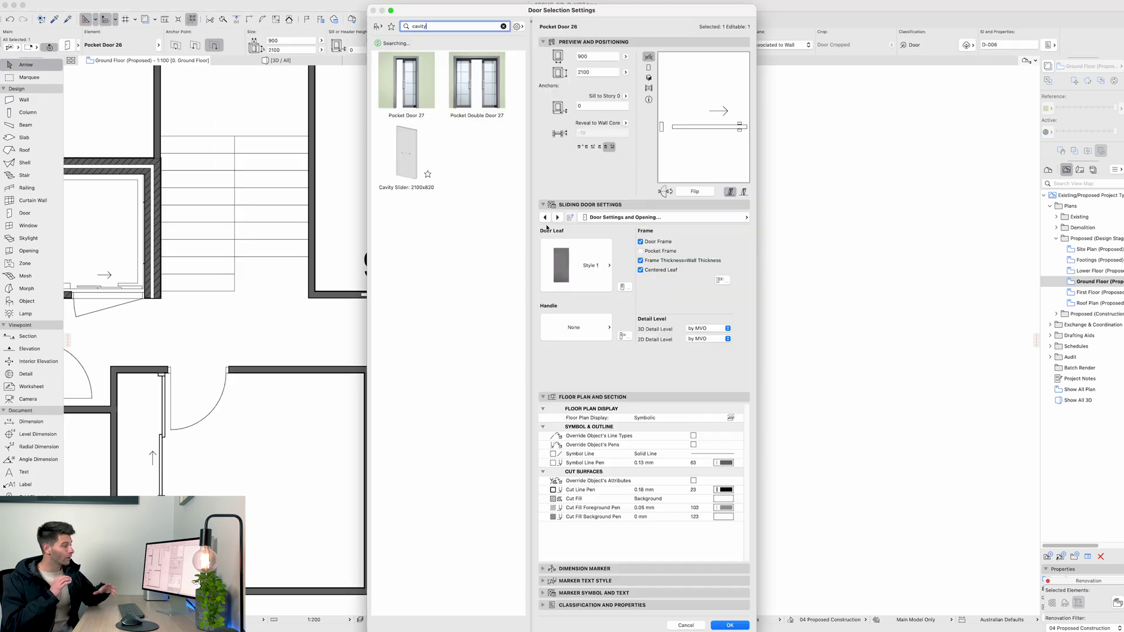
Step: Configure the marker settings of the 900 x 2100 pocket door in the corridor wall beside the stairs
left_click(584, 436)
left_click(585, 527)
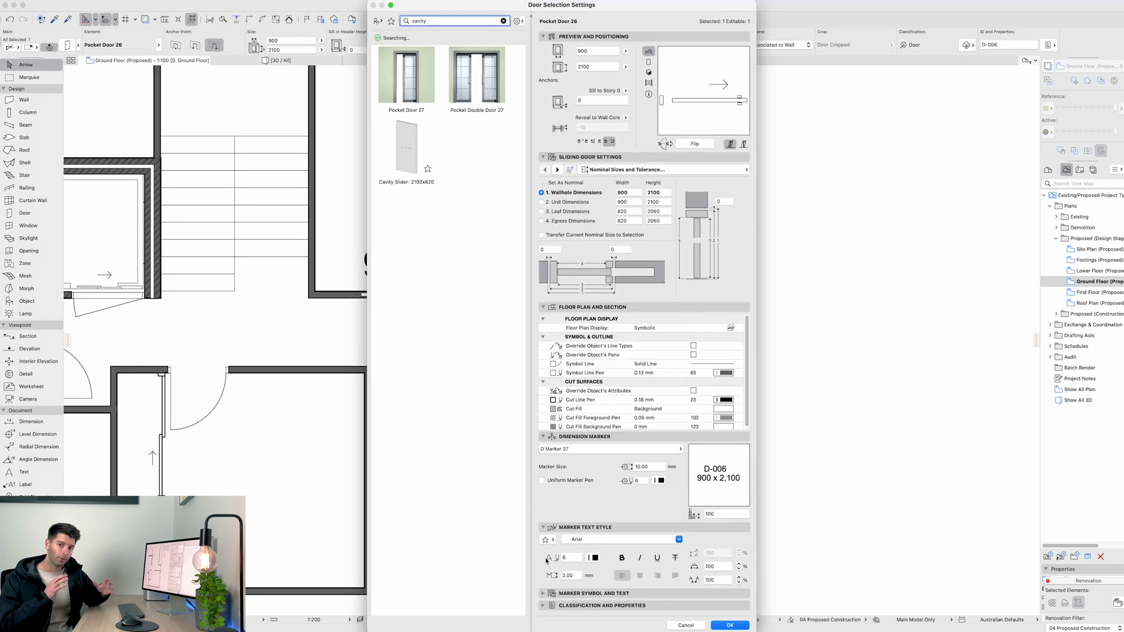
key("Return")
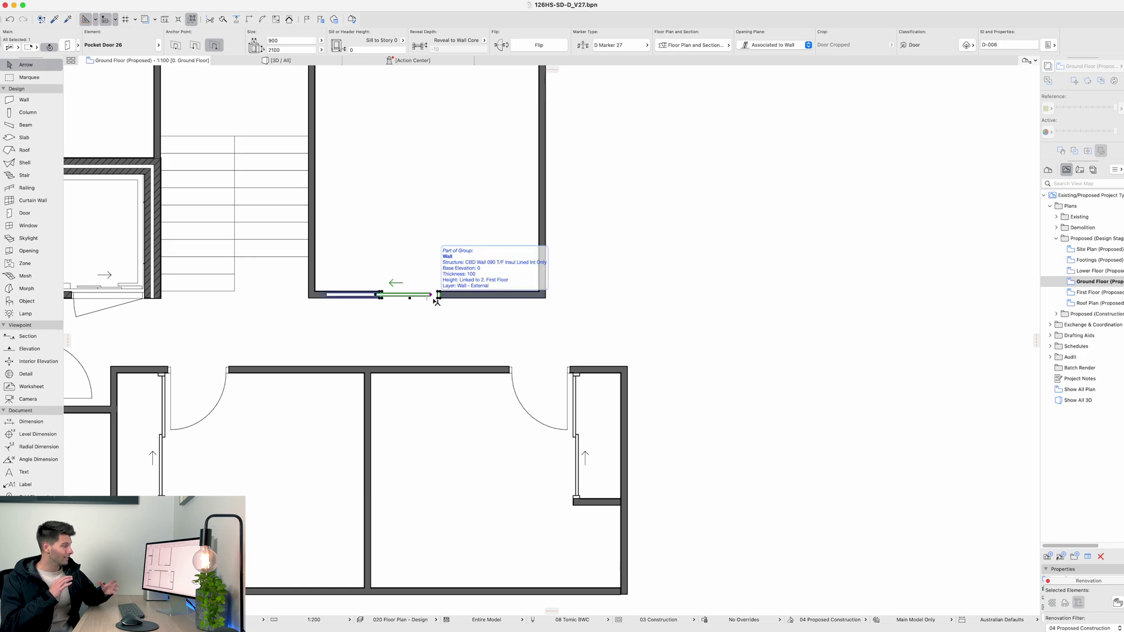
key("super+t")
triple_click(453, 22)
key("BackSpace")
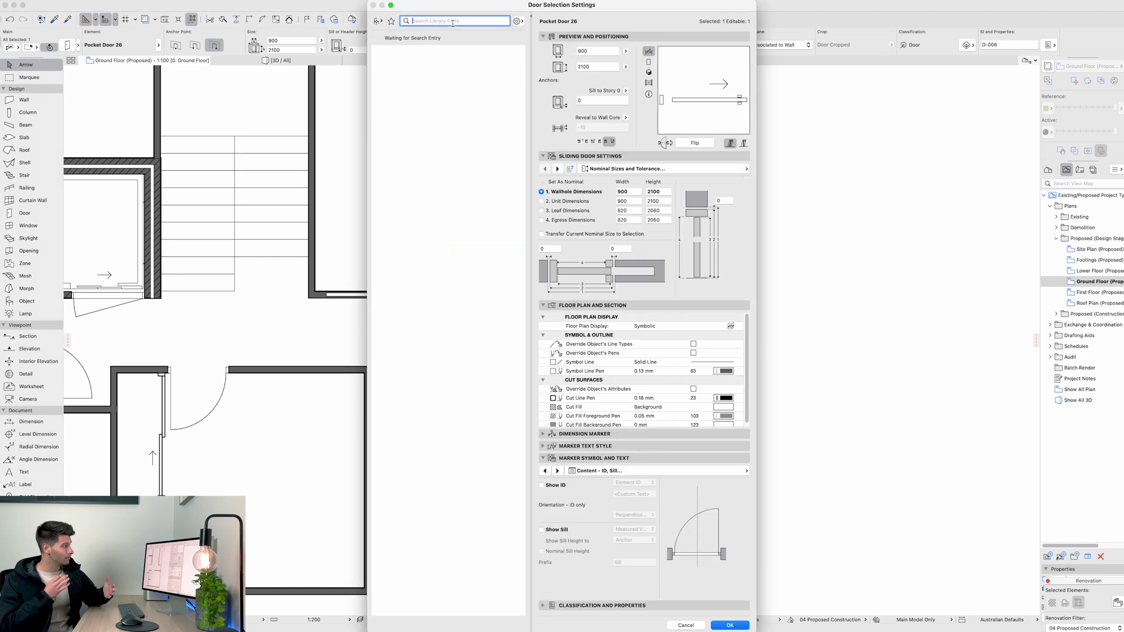
key("Escape")
key("Escape")
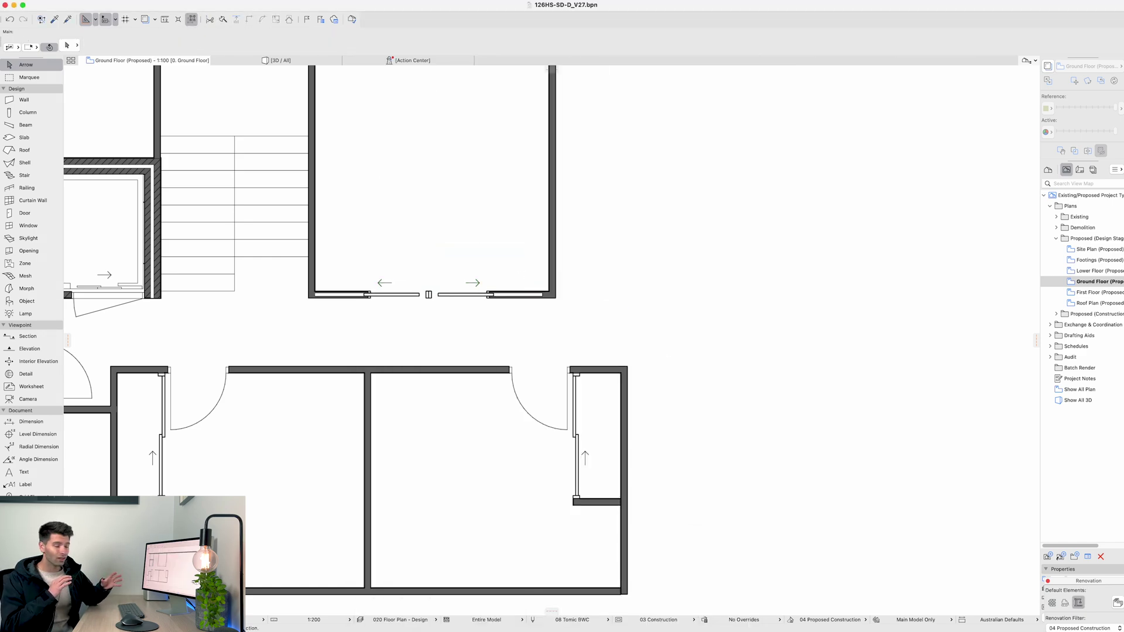
Step: Search the object library for a vanity for the room beside the stairs
scroll(545, 284, "down", 3)
double_click(27, 301)
type("vanity")
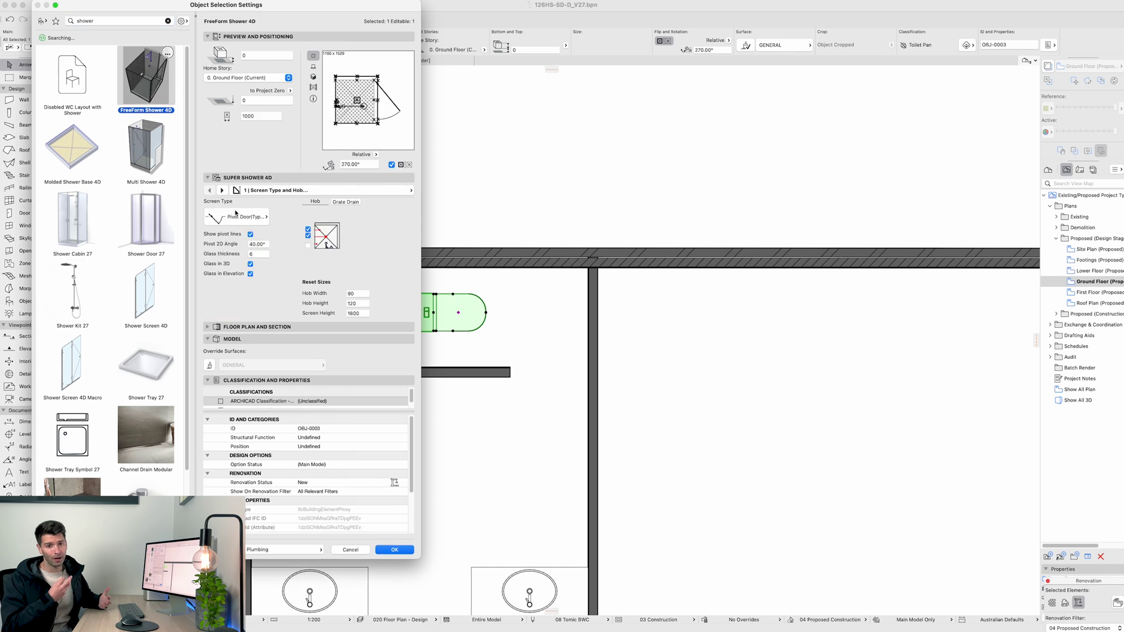
Step: Change the copied toilet to Shower Kit 27 and mount it on the dividing wall, back-to-back with the toilet
left_click(411, 191)
left_click(445, 65)
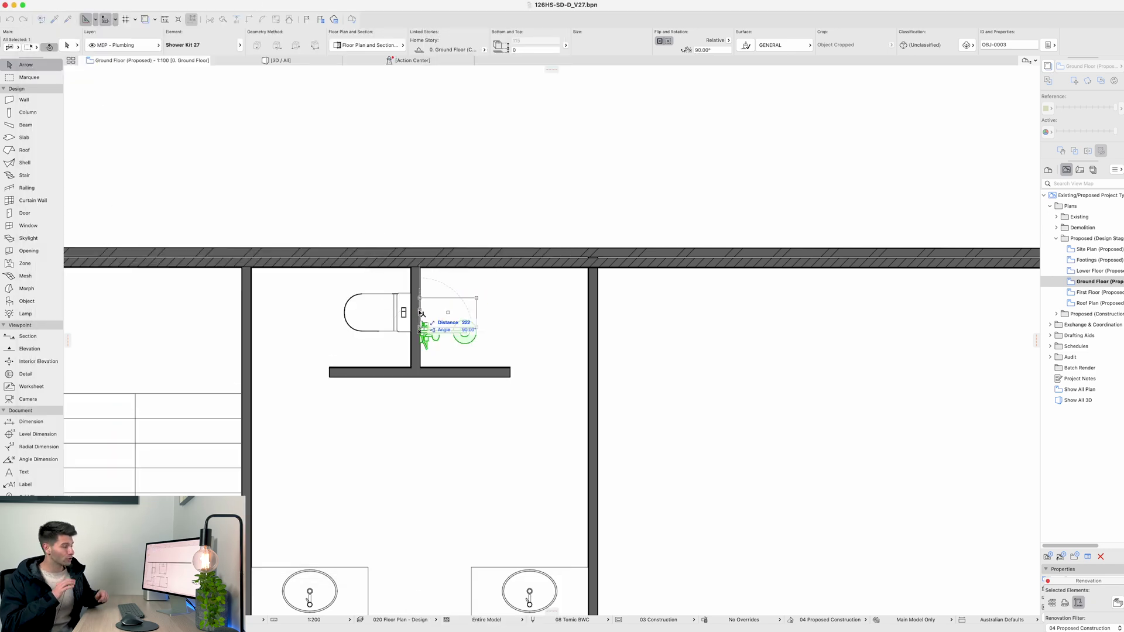
left_click(421, 314)
scroll(403, 370, "down", 5)
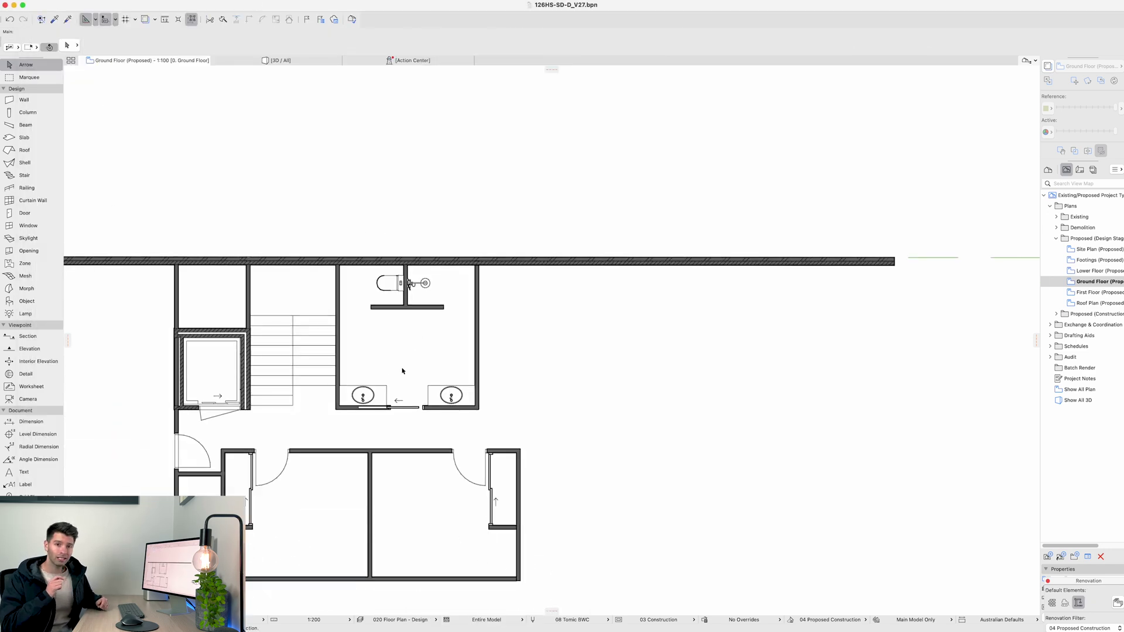
left_click(359, 51)
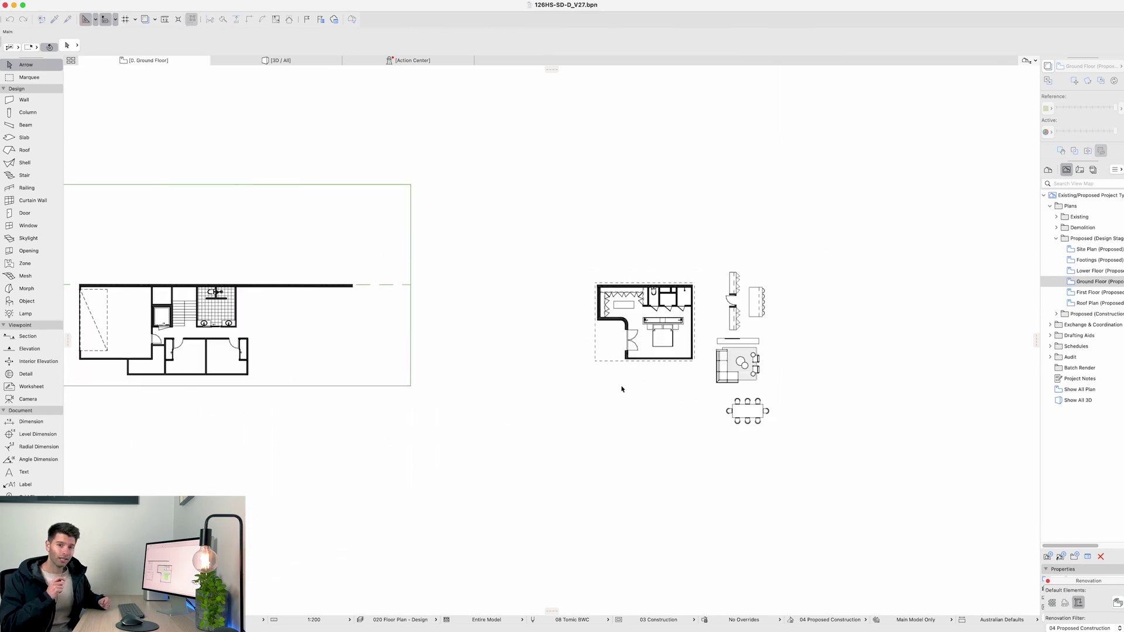
Step: Move the main bedroom suite module from beside the plan against the long boundary wall, directly next to the bathroom
scroll(623, 389, "up", 5)
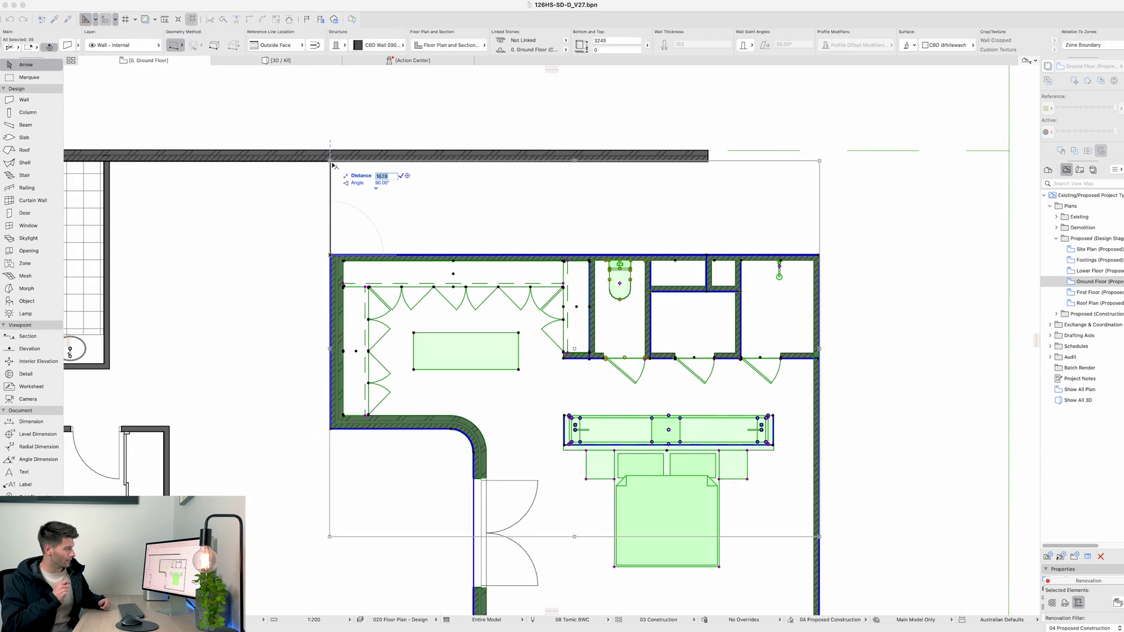
scroll(562, 352, "down", 5)
key("Escape")
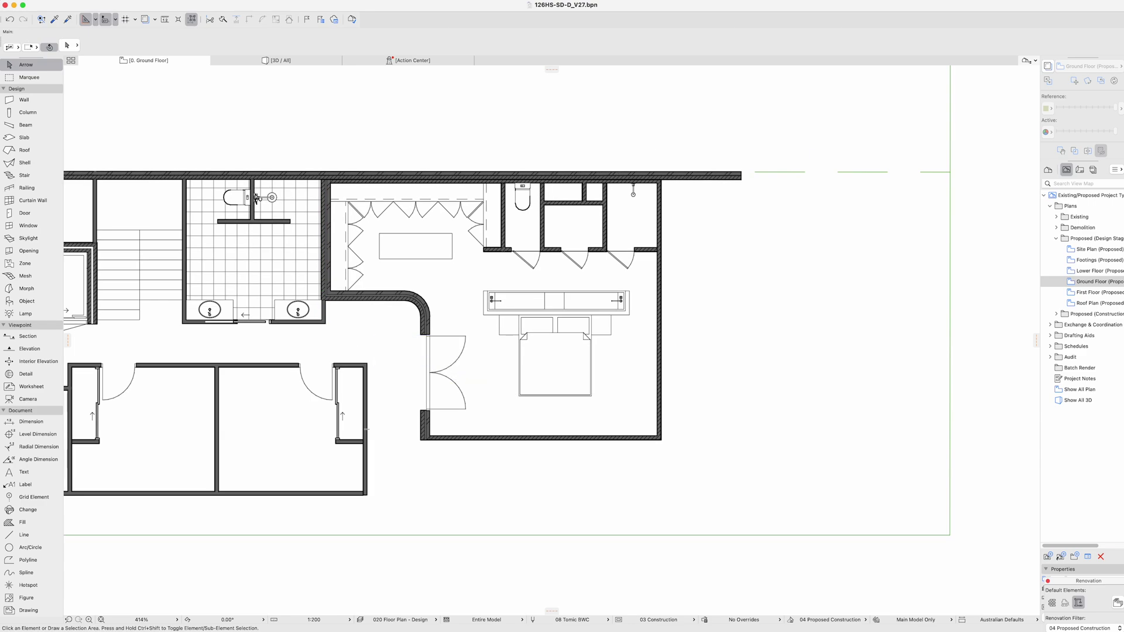
Step: Rework the suite's entry with a door at the corridor's end and walls wrapping around the adjacent bedroom's robe
left_click_drag(341, 191, 679, 456)
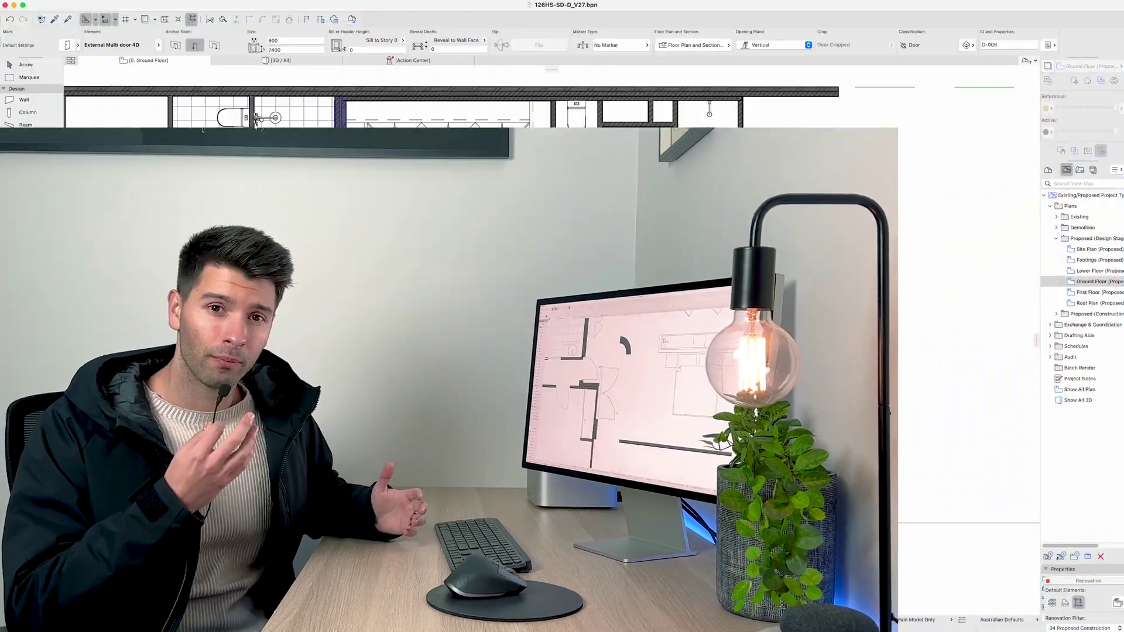
scroll(521, 351, "down", 5)
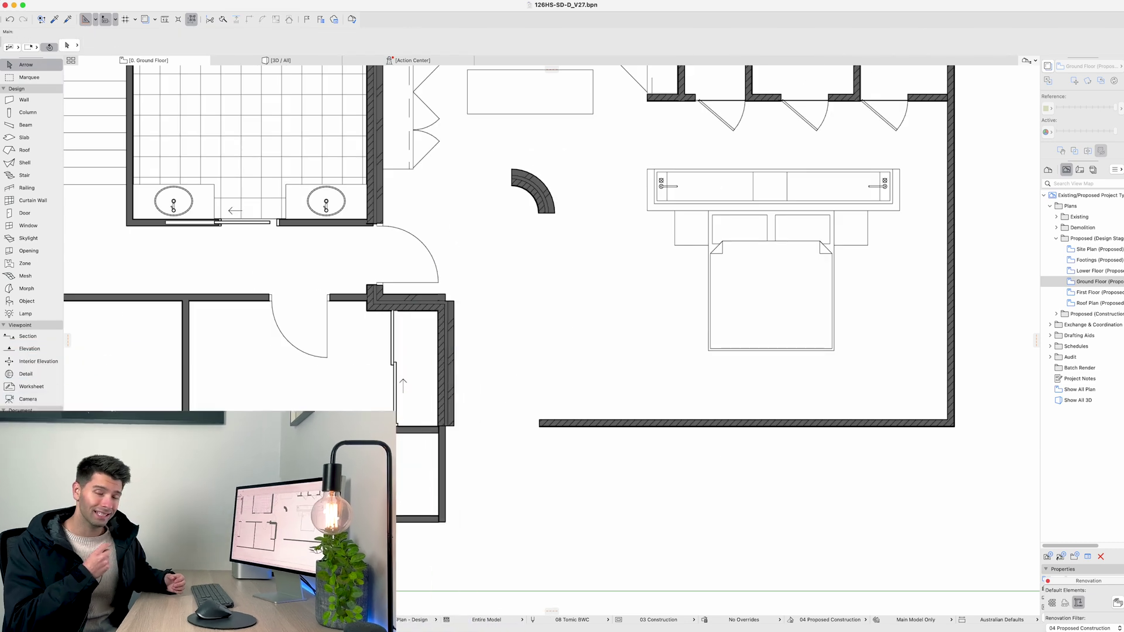
scroll(521, 351, "right", 3)
scroll(483, 300, "up", 3)
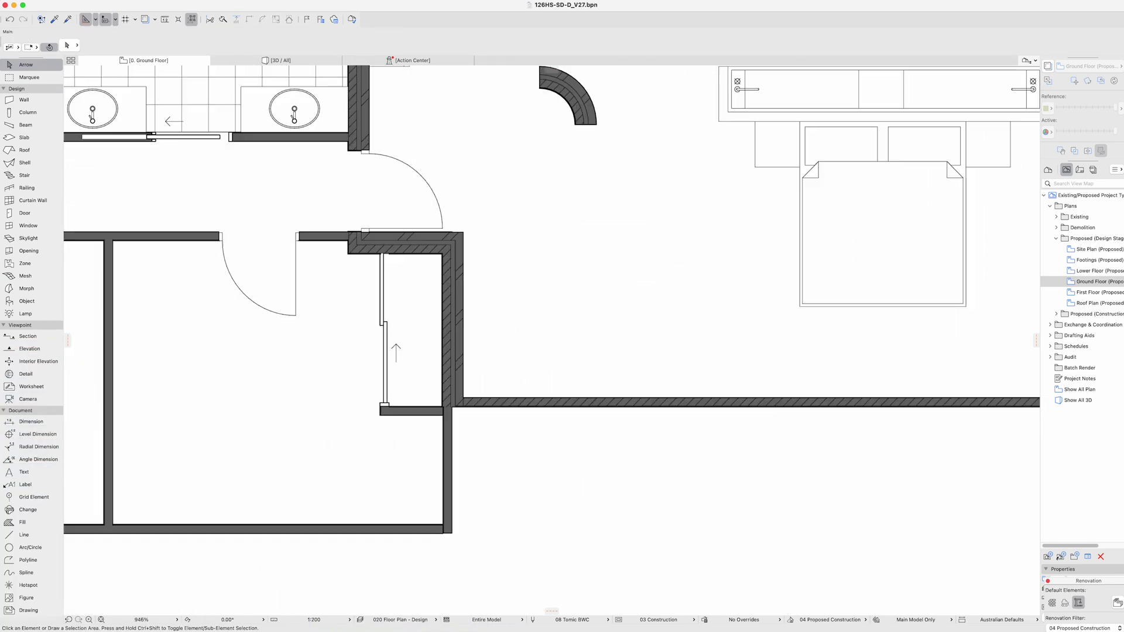
Step: Fit the loose curved wall segment to the suite's entry corner around the robe to form one continuous rounded wall
left_click(483, 301)
scroll(302, 237, "down", 3)
left_click(352, 350)
key("Return")
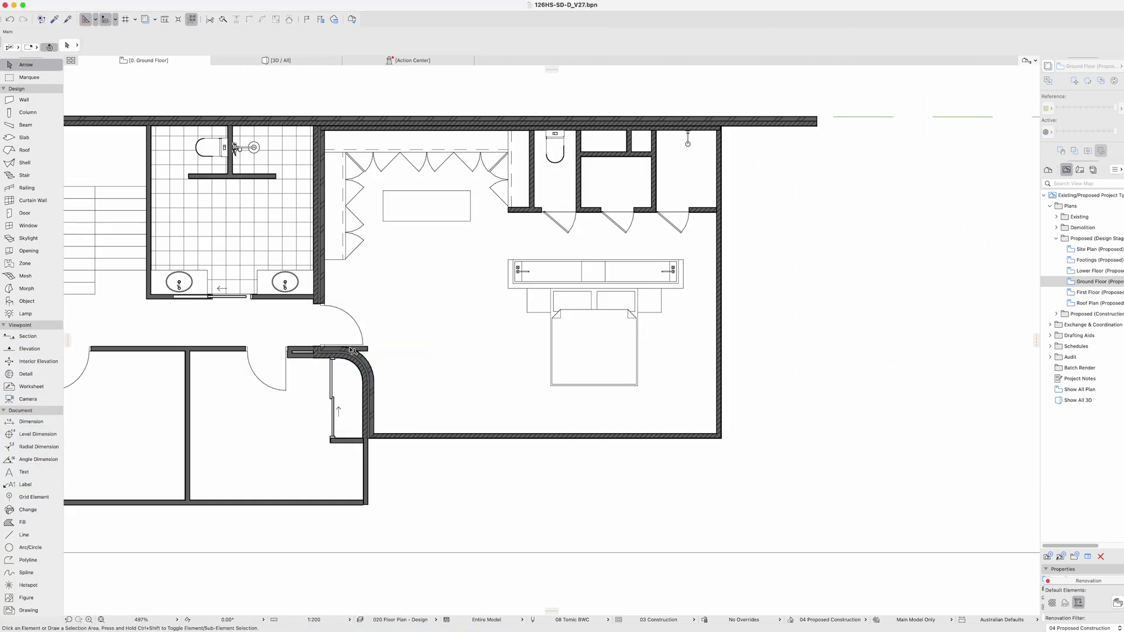
Step: Add Multi Shower 4D doors across the bathroom's toilet and shower openings, and place a freestanding bath in front of the dividing wall
scroll(293, 350, "down", 2)
left_click(254, 149)
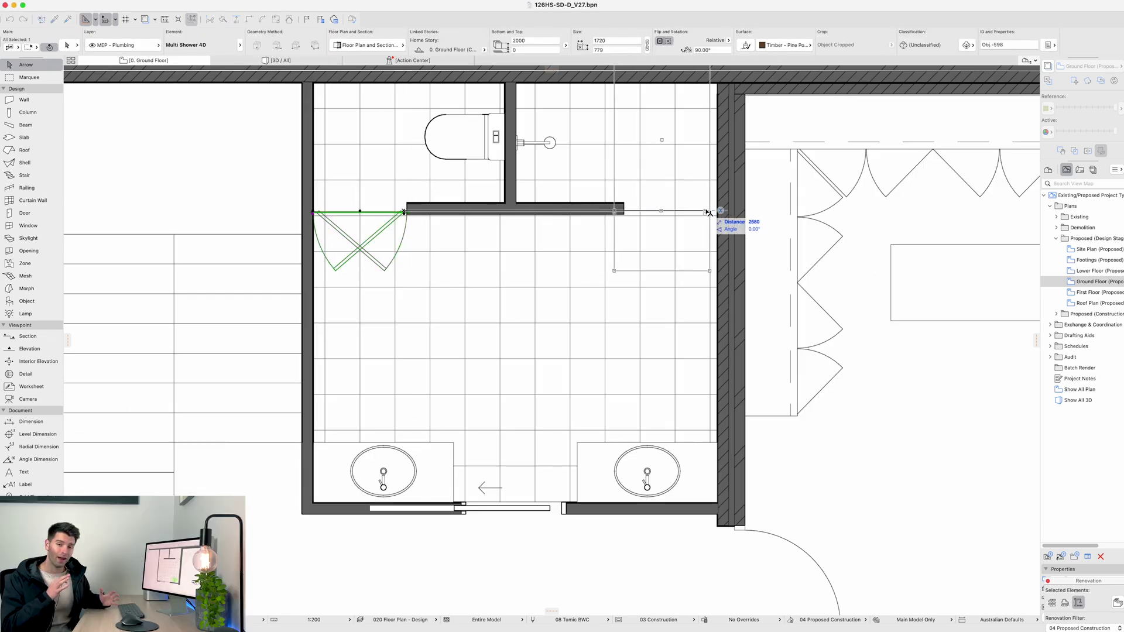
left_click(628, 472)
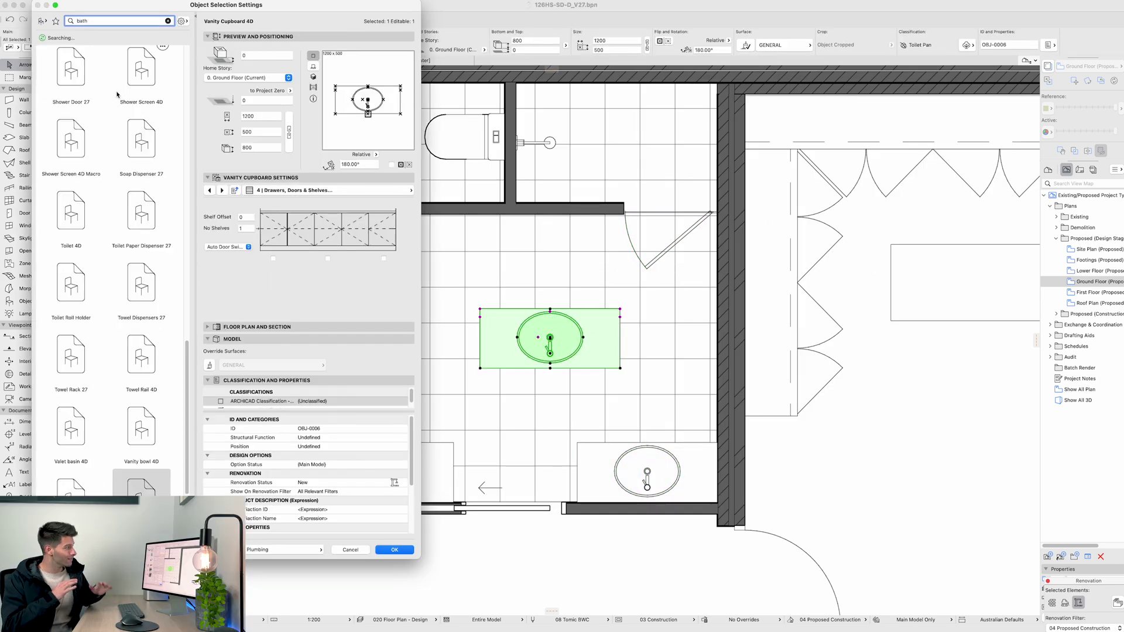
left_click(117, 94)
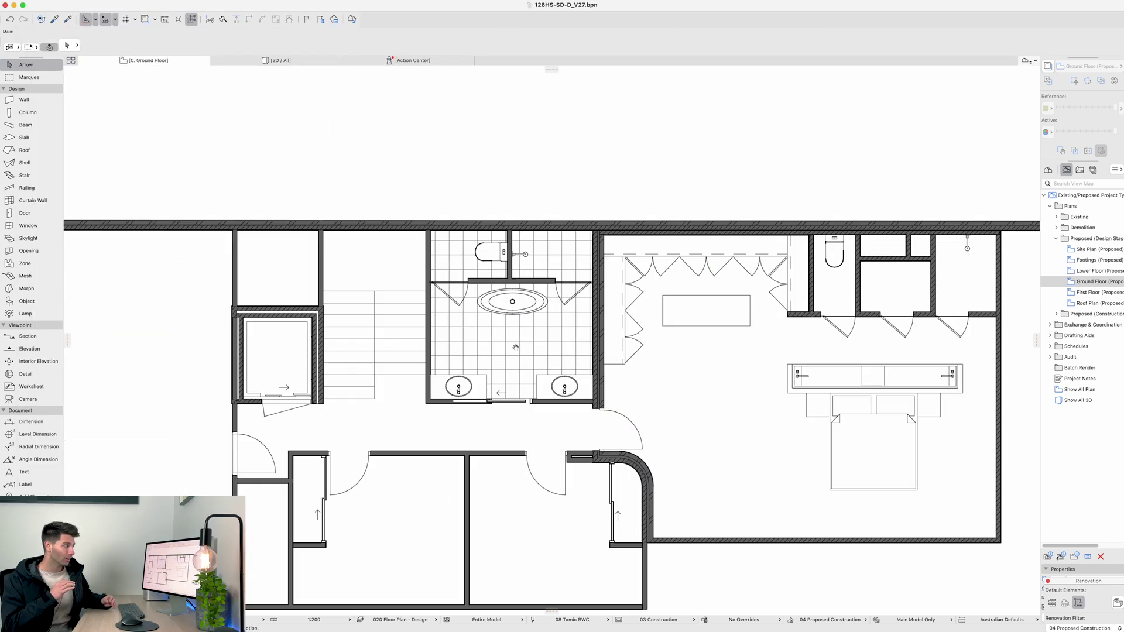
Step: Shift the suite's ensuite, bed and outer wall away from the boundary wall, and extend the side walls to close the gap
left_click(692, 442)
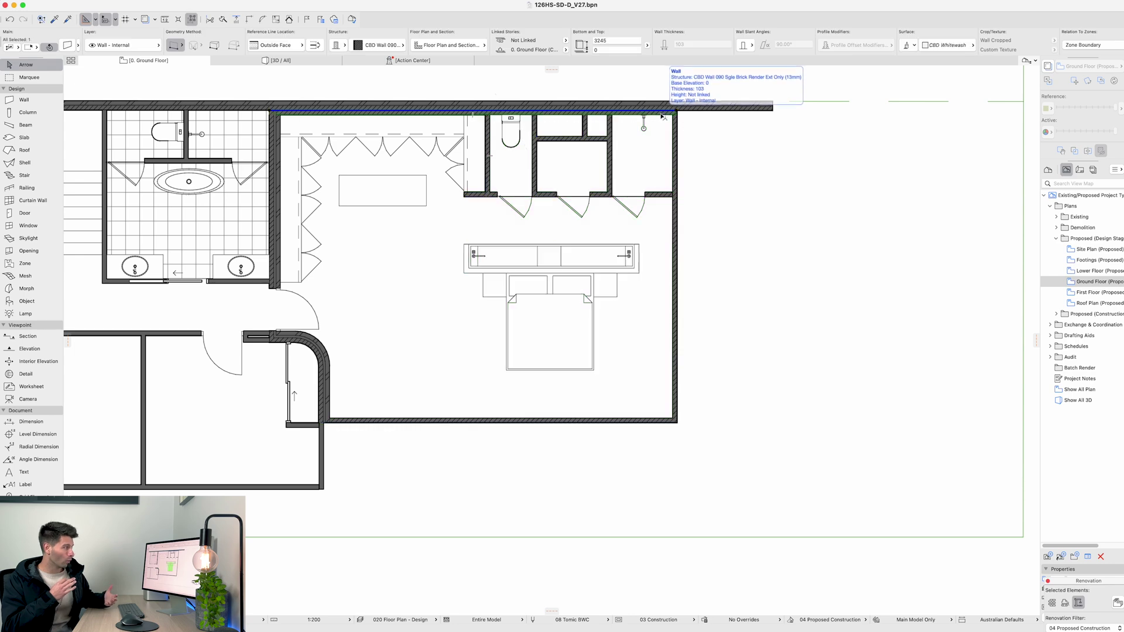
left_click(494, 118)
left_click_drag(494, 118, 493, 166)
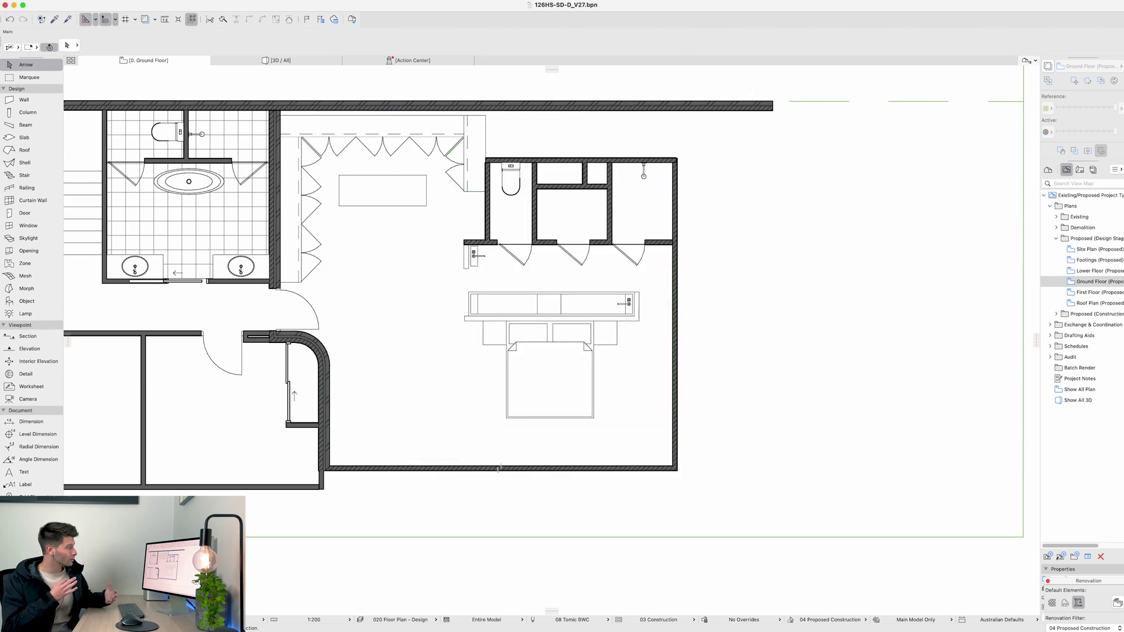
scroll(408, 275, "up", 5)
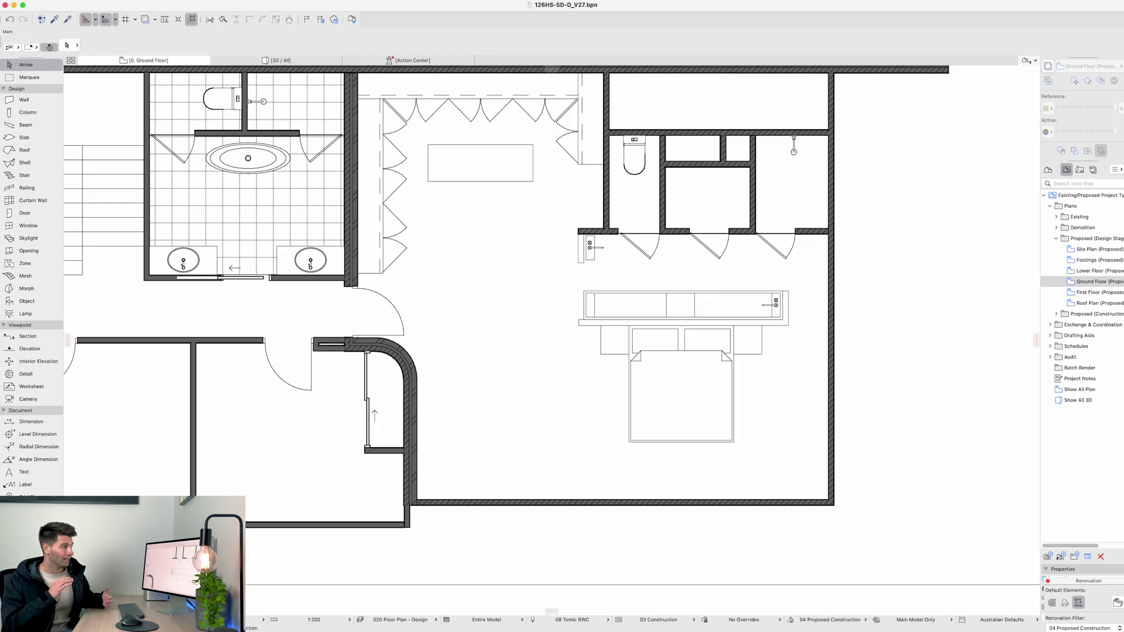
Step: Copy the two armchairs and round side tables from the spare lounge furniture into the main bedroom suite
scroll(603, 375, "down", 5)
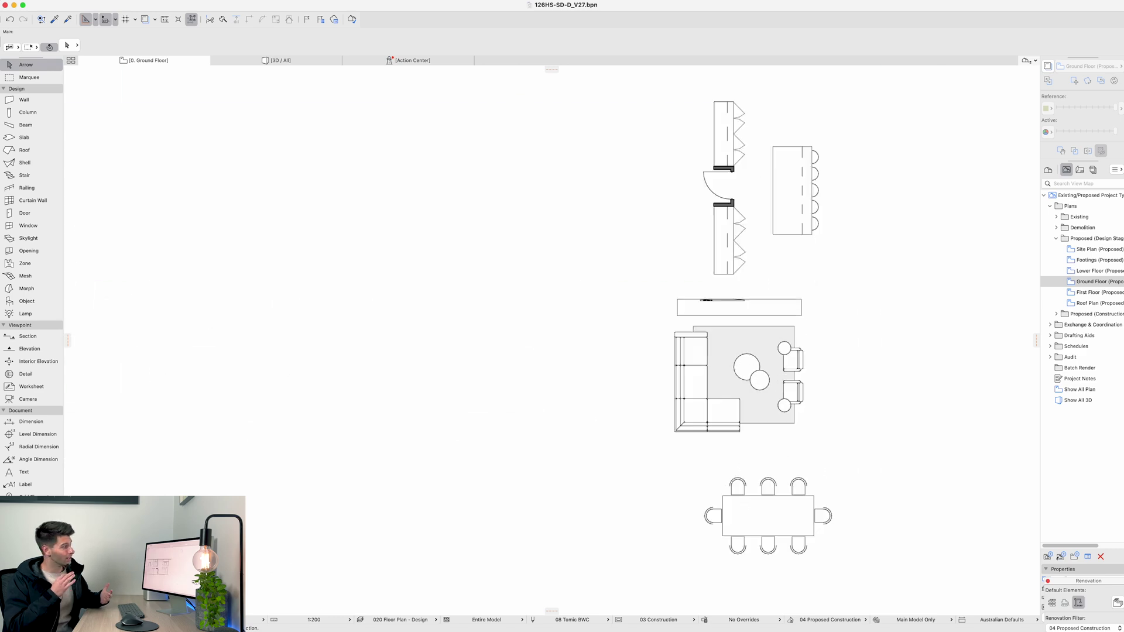
left_click_drag(839, 383, 353, 382)
scroll(353, 382, "up", 5)
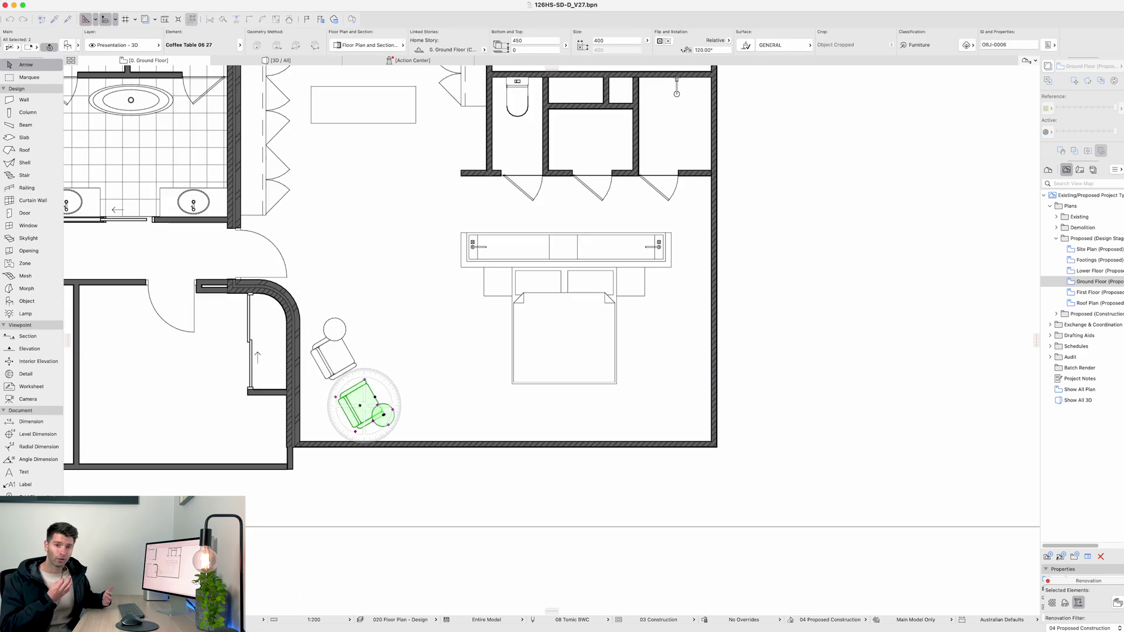
Step: Position and angle the armchairs with their side tables in the suite's corner beside the curved wall
left_click(404, 410)
scroll(427, 395, "down", 3)
left_click(539, 428)
scroll(301, 576, "up", 2)
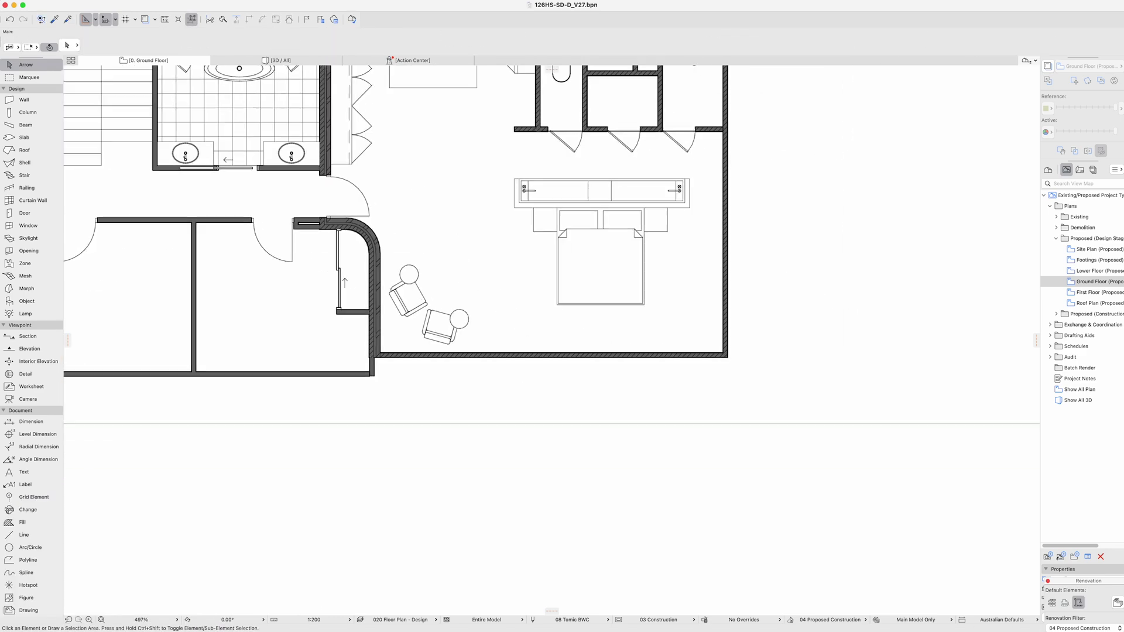
Step: Copy the lift and its shaft walls from the Lower Floor to the same position on the Ground Floor
key("super+Up")
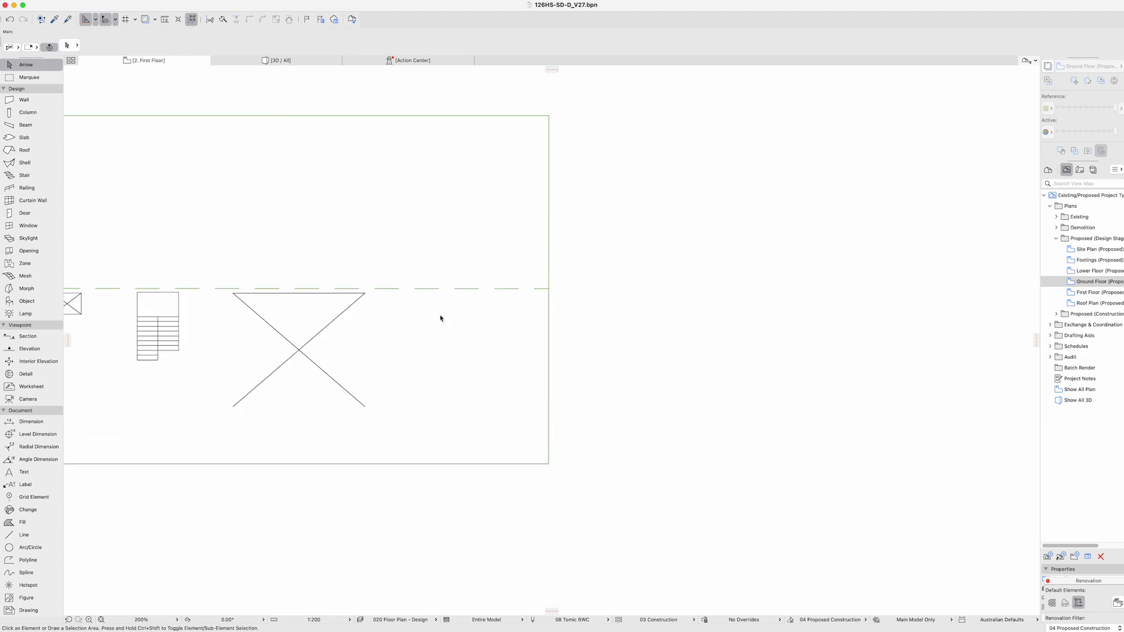
key("super+Down")
left_click_drag(565, 369, 405, 463)
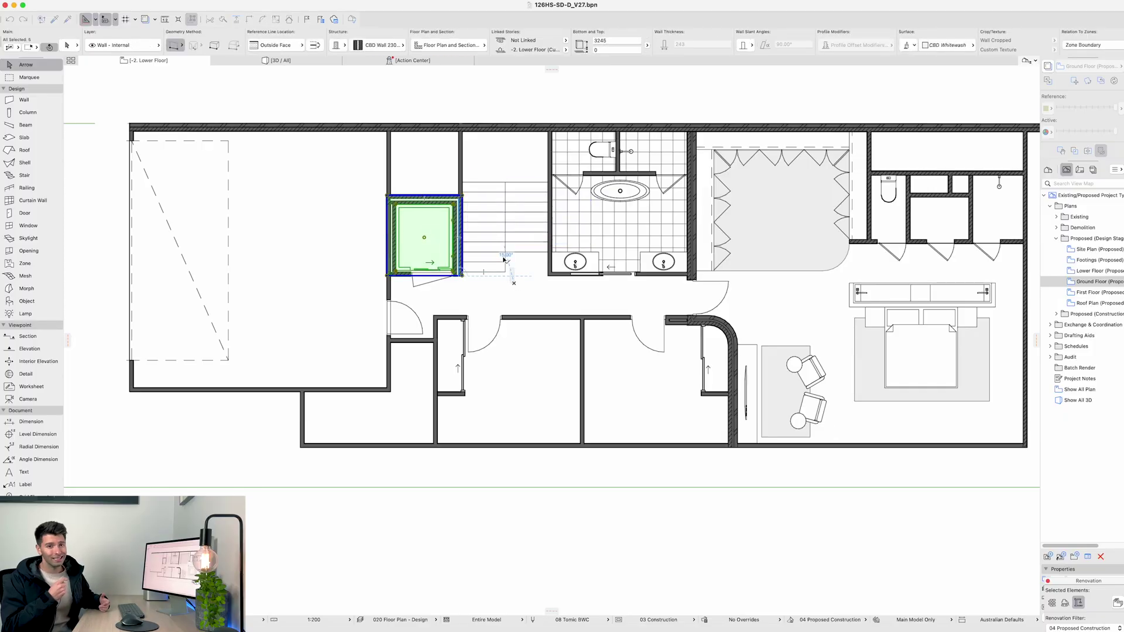
left_click(502, 346)
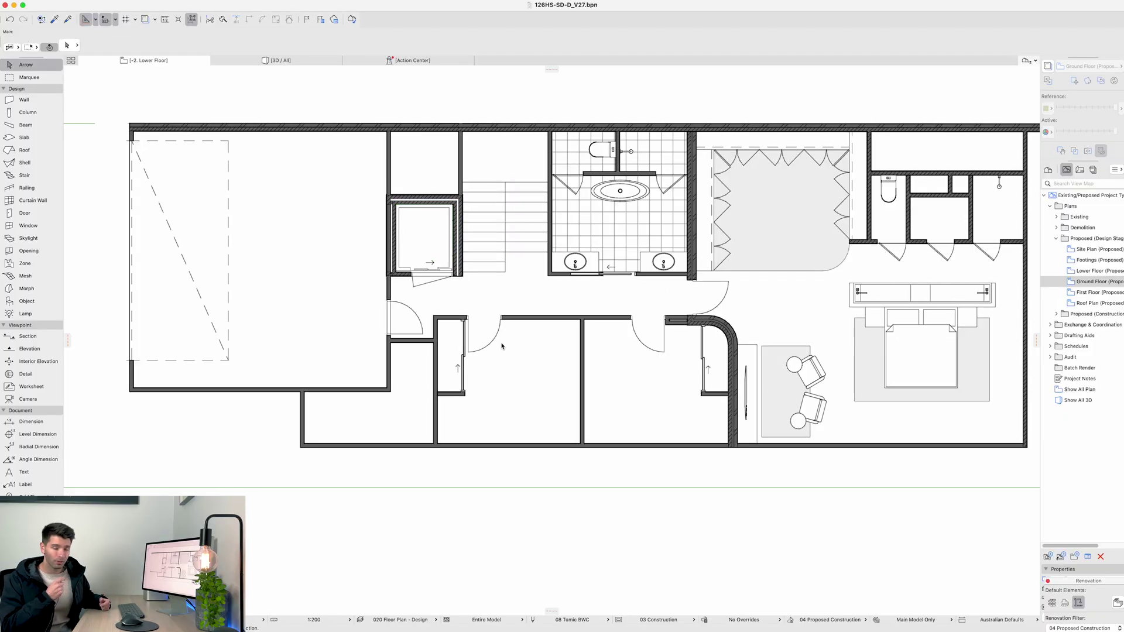
key("super+Up")
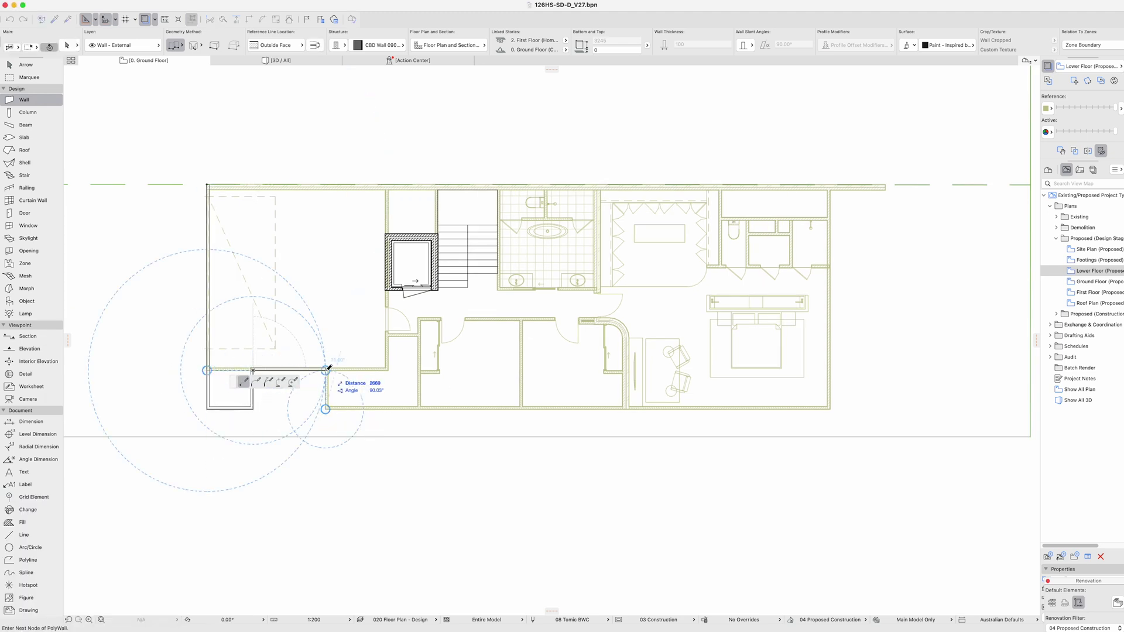
Step: Draw the Ground Floor's stepped external walls over the Lower Floor reference, projecting one room out to the side boundary
left_click(433, 436)
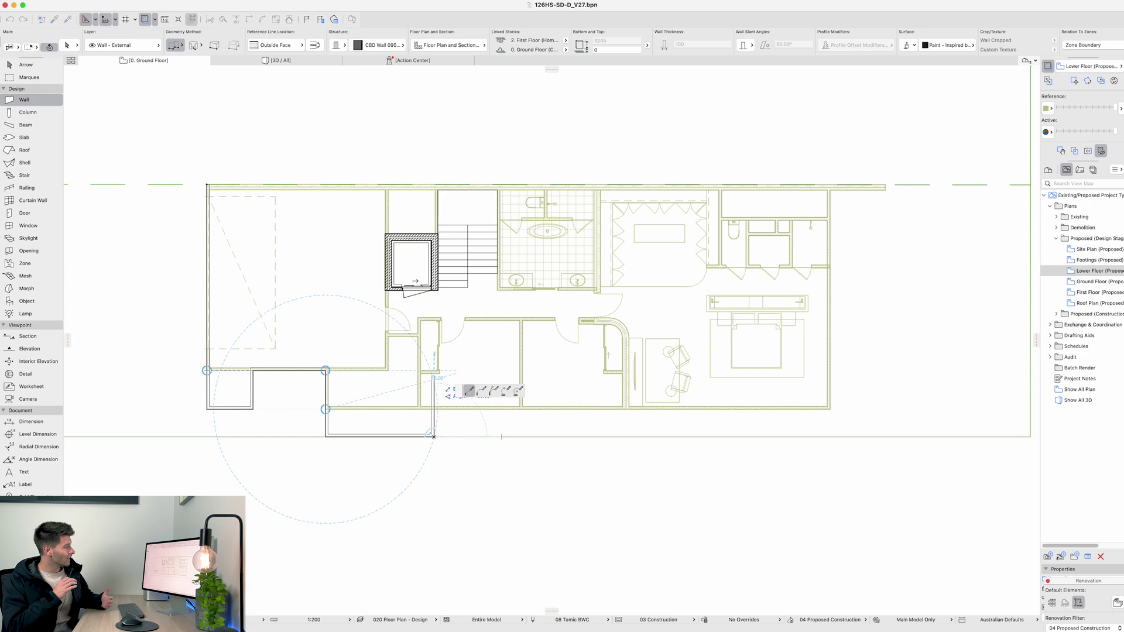
double_click(434, 393)
scroll(484, 418, "left", 2)
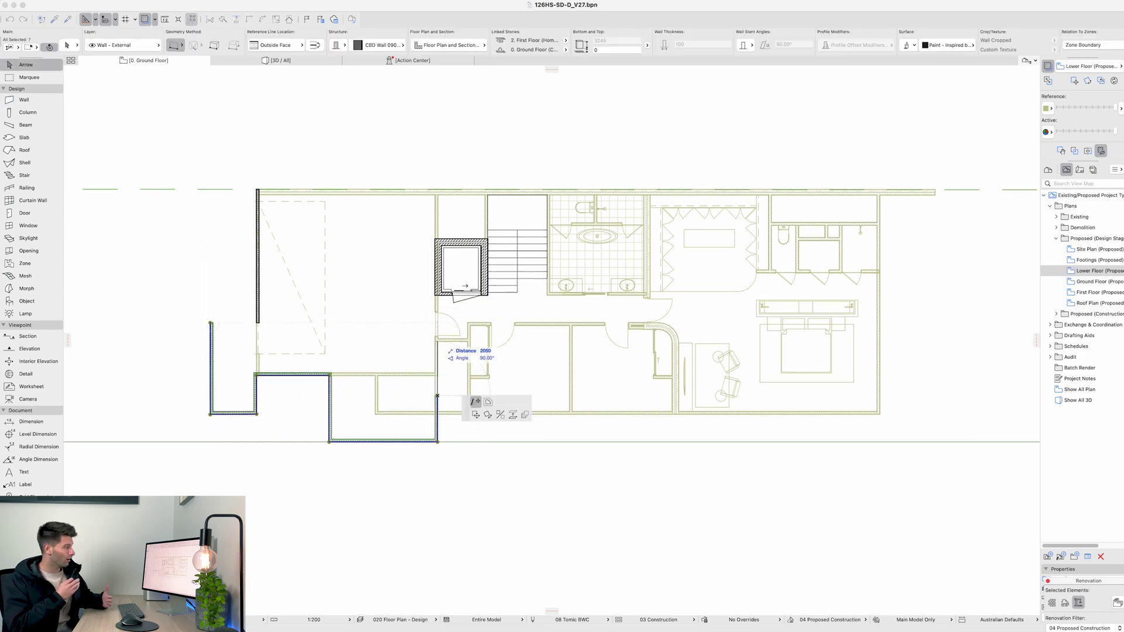
Step: Enclose the front projecting room on the Ground Floor, round its outer corner, and align its walls with the facade
left_click(281, 455)
scroll(258, 401, "up", 3)
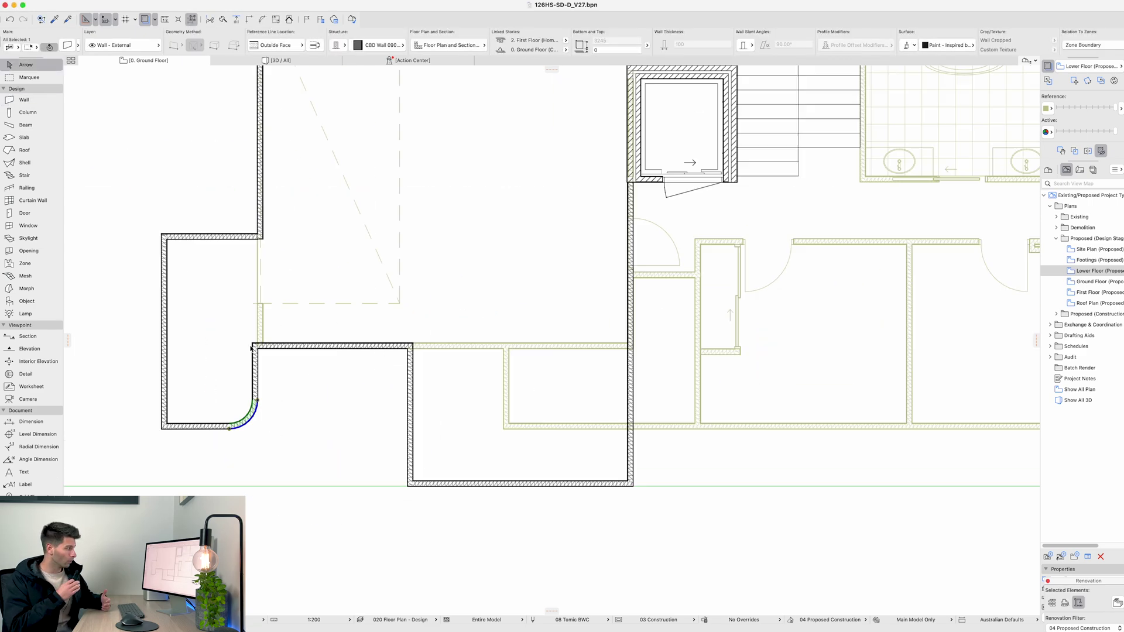
left_click(251, 348)
scroll(261, 296, "down", 3)
left_click(252, 285)
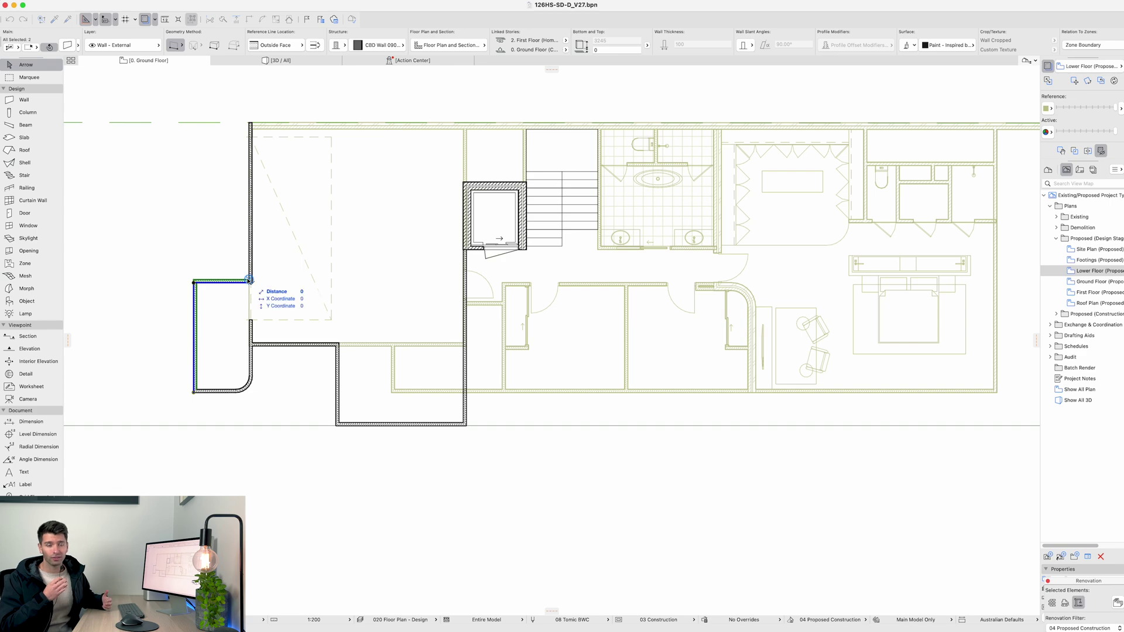
Step: Copy the long boundary wall from the Lower Floor to the Ground Floor
scroll(294, 284, "right", 10)
key("super+Down")
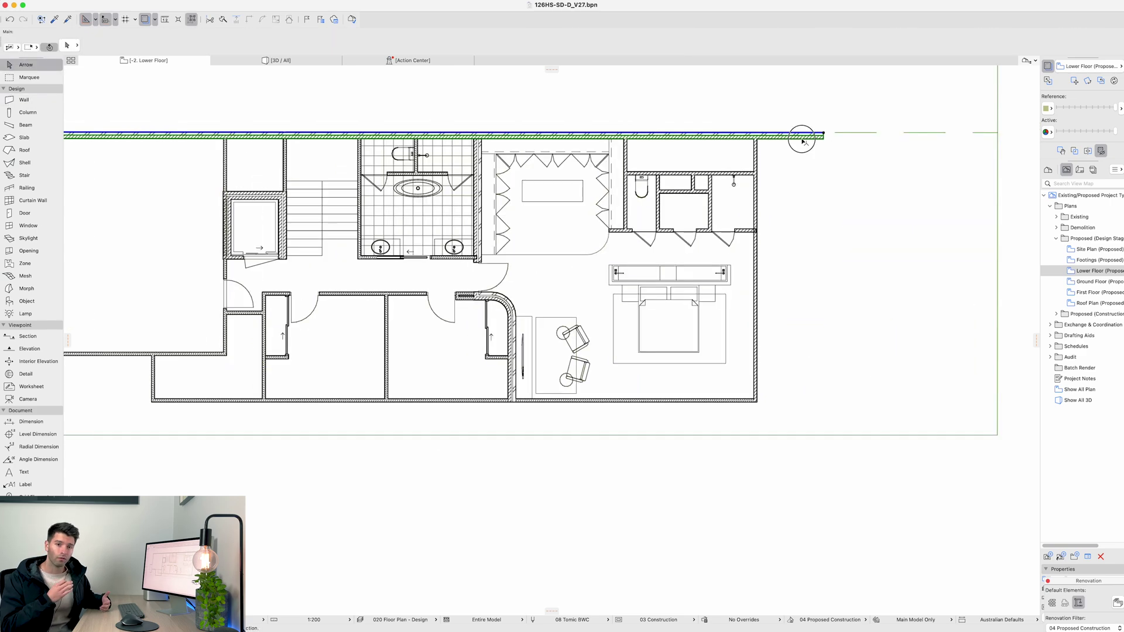
key("super+Up")
scroll(391, 272, "left", 8)
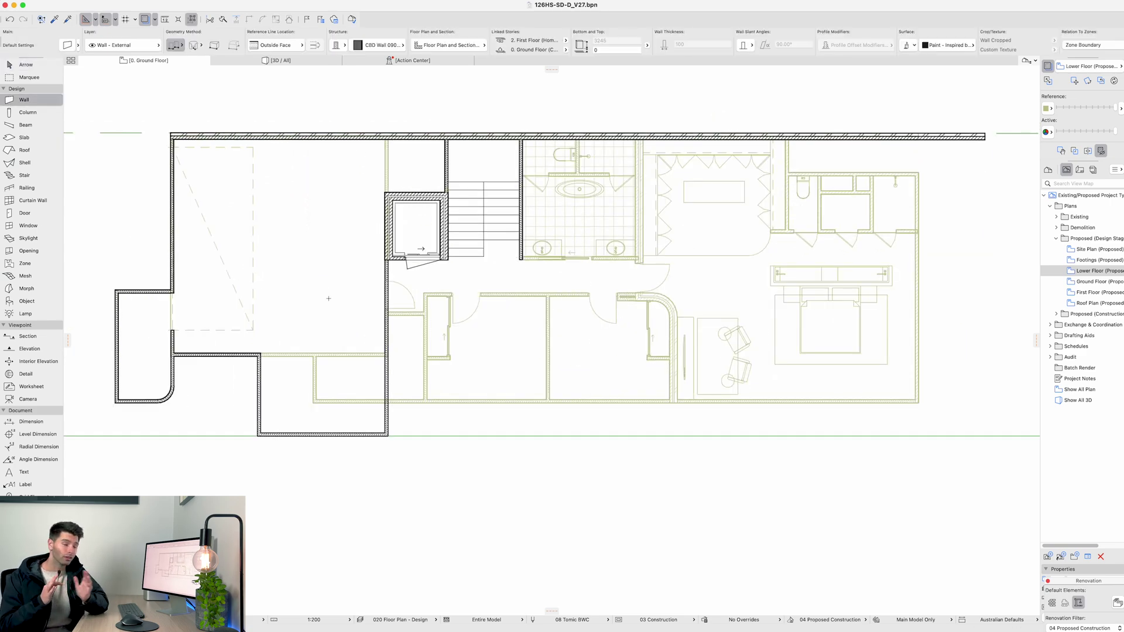
Step: Place the entry door in the recessed front wall, change it to a 1300 by 2100 mm pivot door and flip its swing
scroll(328, 299, "left", 6)
key("super+z")
left_click(364, 358)
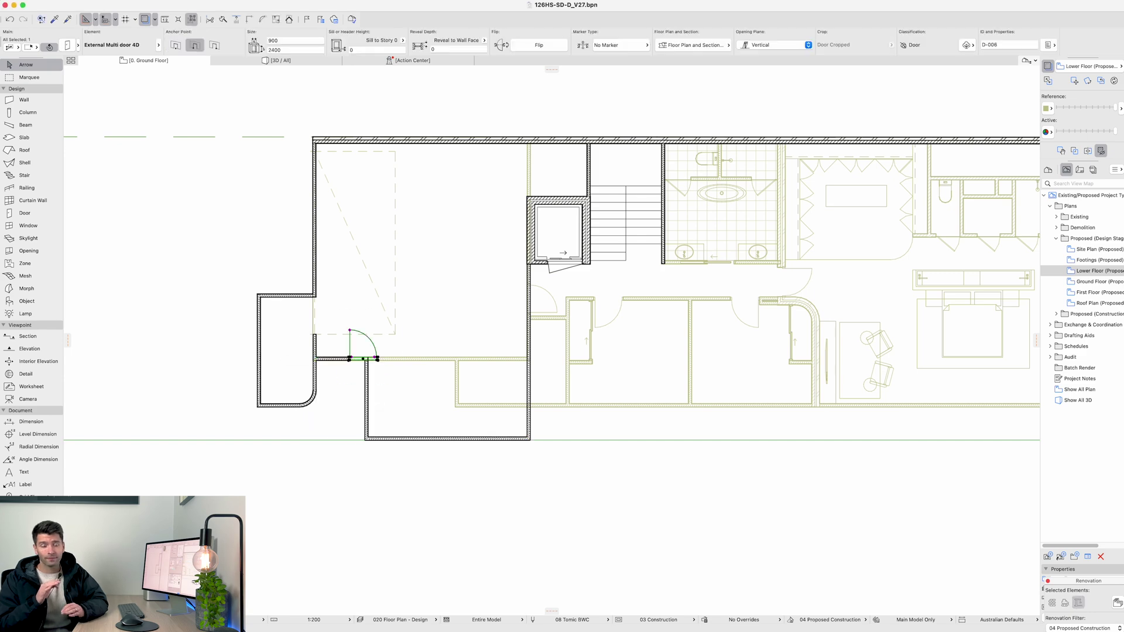
scroll(317, 369, "up", 5)
key("super+t")
left_click(396, 76)
left_click(723, 619)
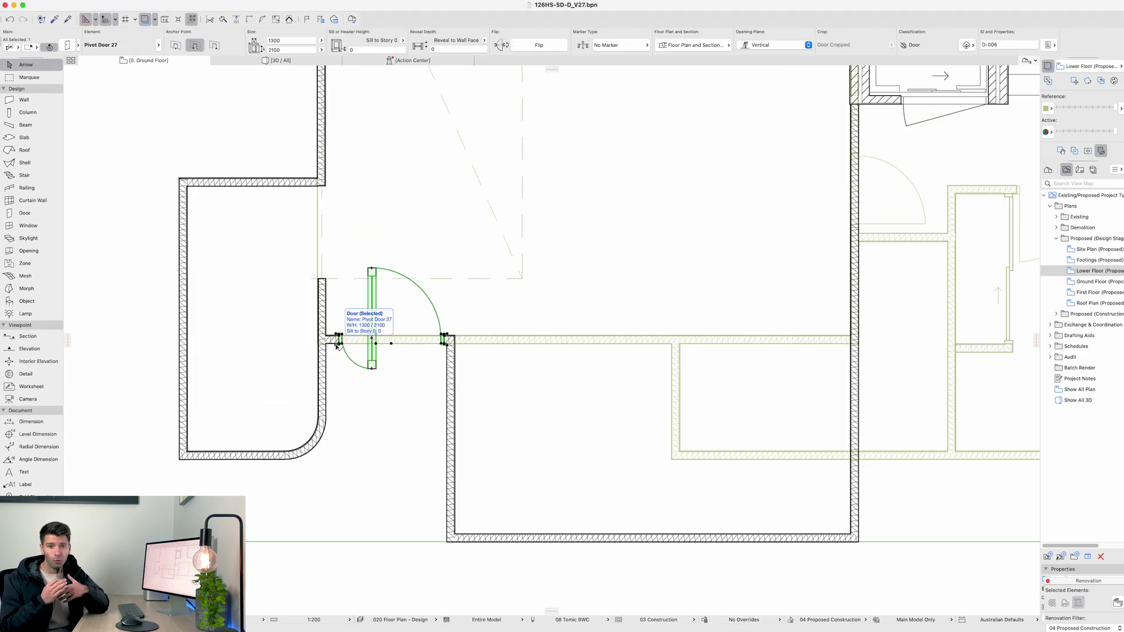
key("Escape")
scroll(336, 346, "down", 3)
scroll(372, 375, "down", 3)
scroll(372, 376, "left", 3)
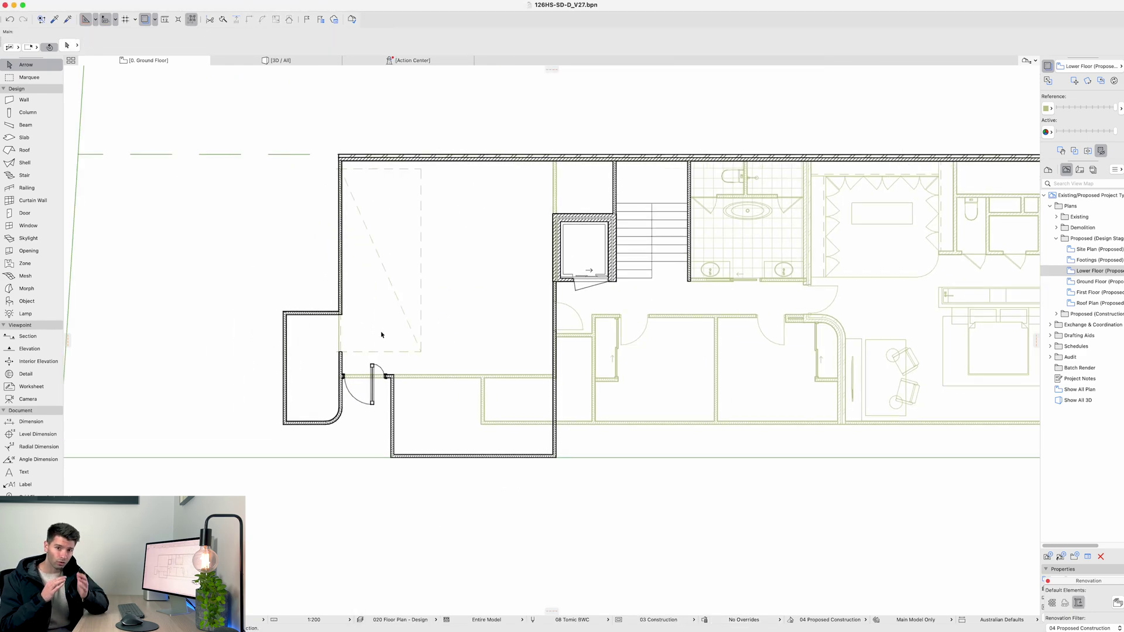
Step: Partition off a front bedroom with robe and ensuite, and extend the study's outer wall by 1200 mm
scroll(351, 352, "up", 2)
left_click(288, 316)
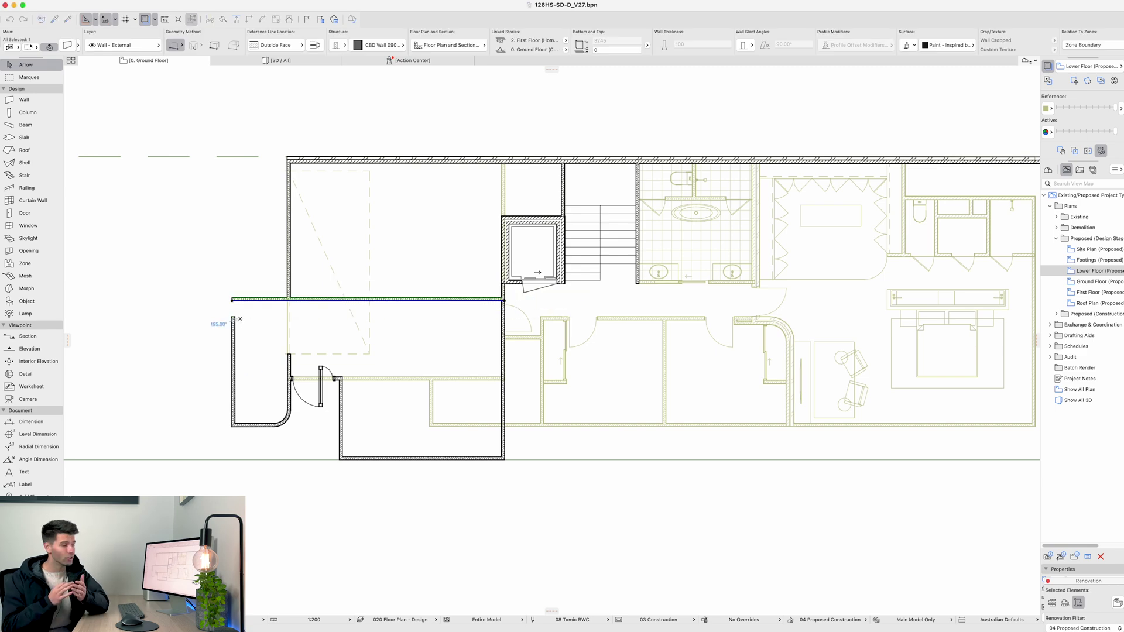
scroll(504, 300, "up", 2)
key("d")
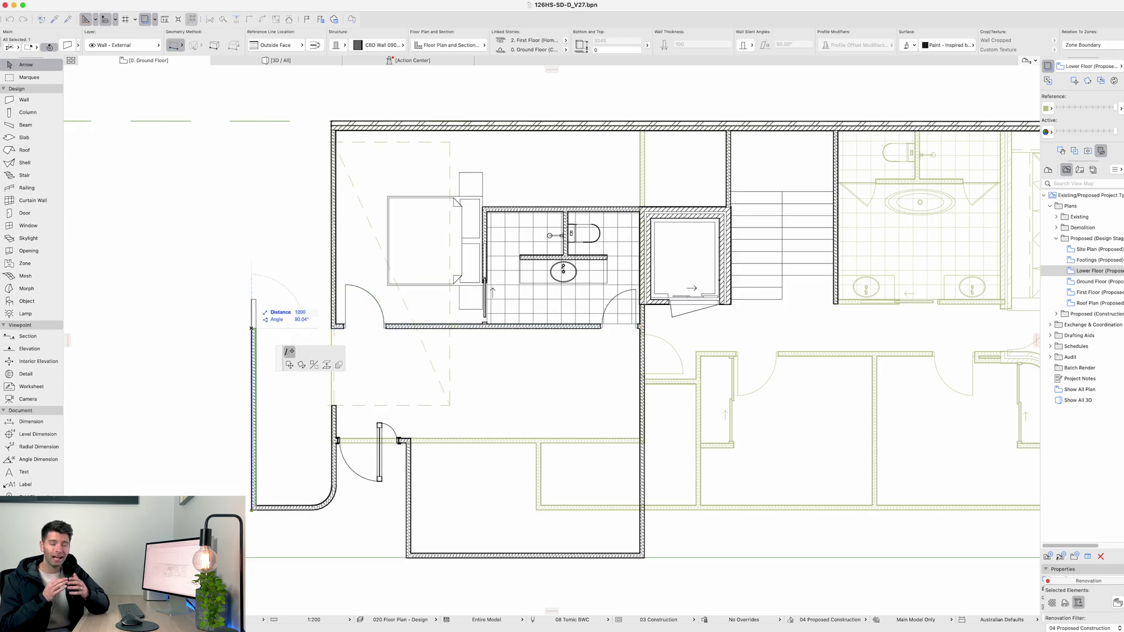
key("Escape")
scroll(824, 387, "down", 10)
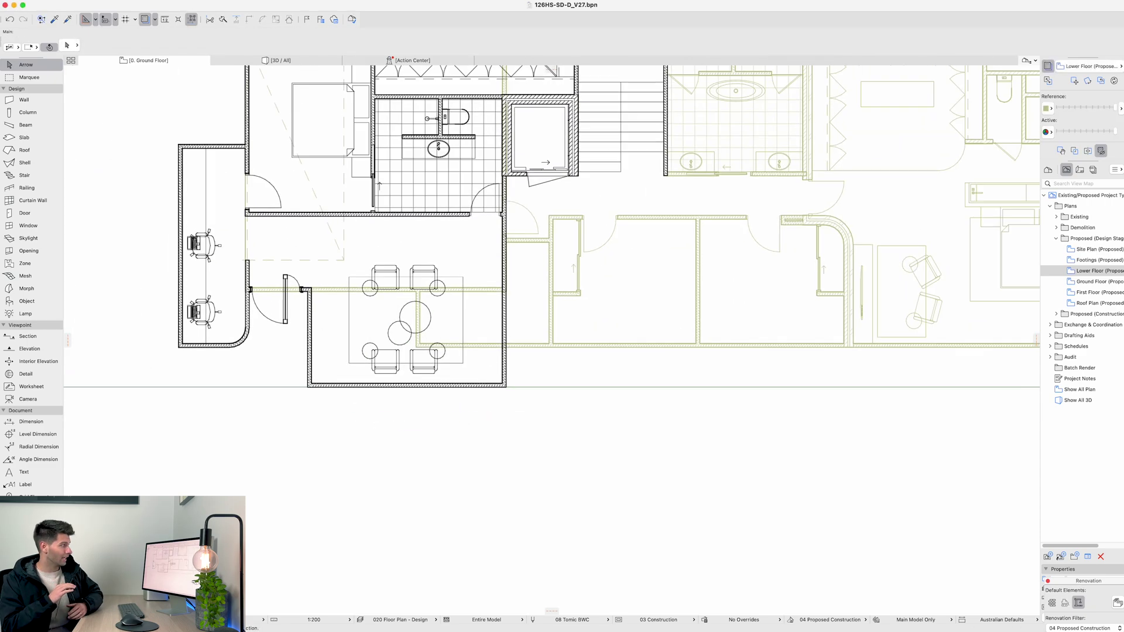
Step: Enclose a pantry against the lower external wall with copied walls, a hinged door and a bifold-door cupboard beside it
left_click(505, 316)
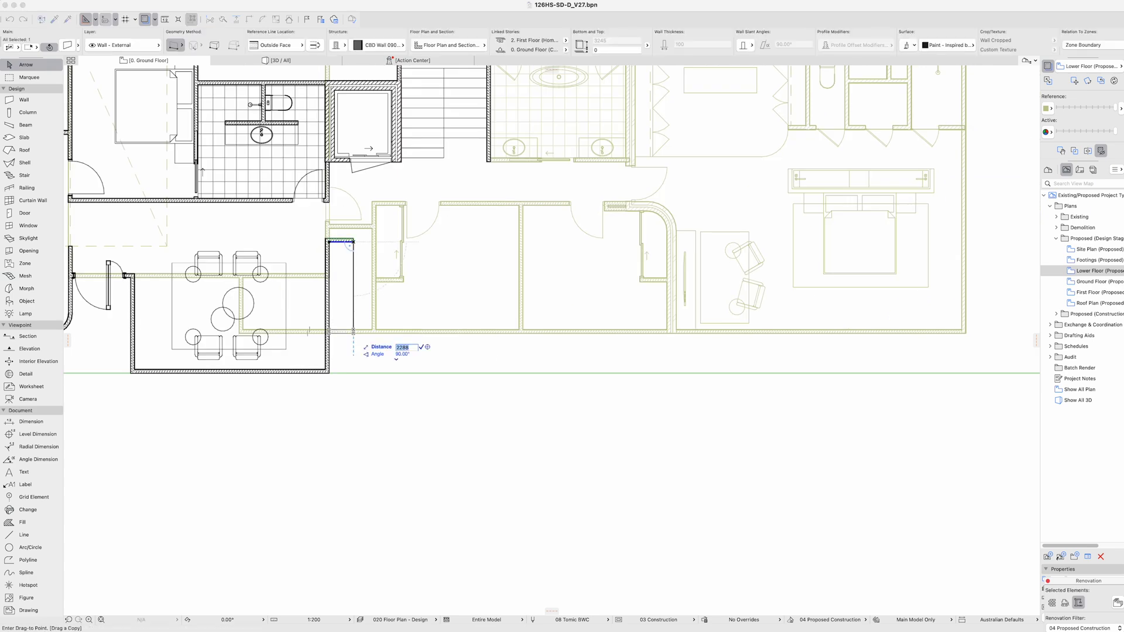
left_click(445, 260)
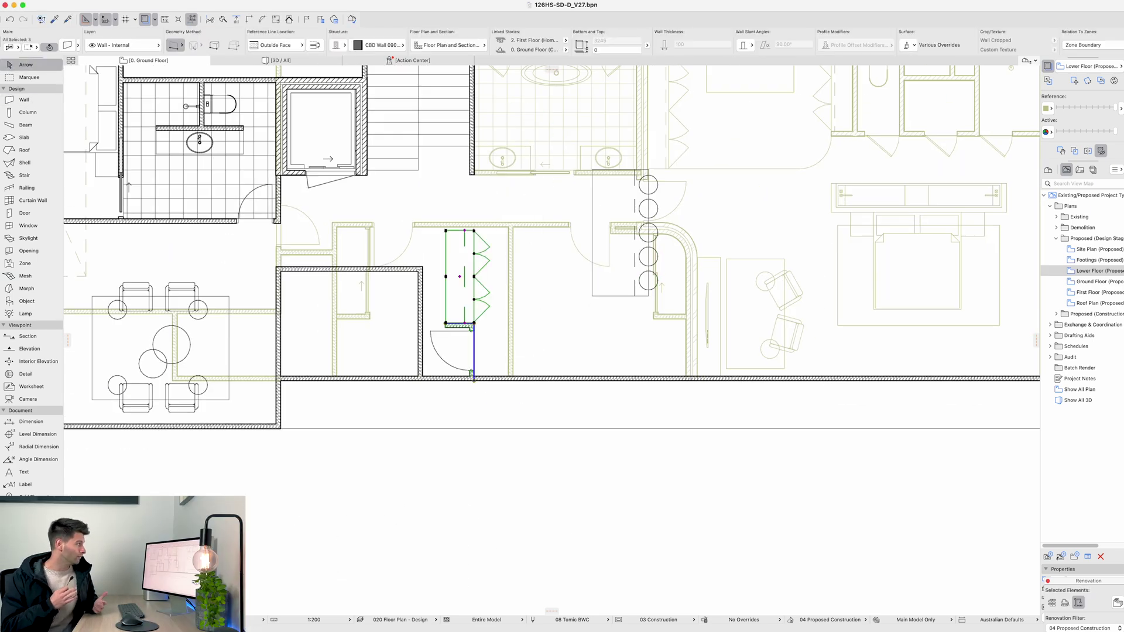
scroll(443, 324, "up", 10)
key("Escape")
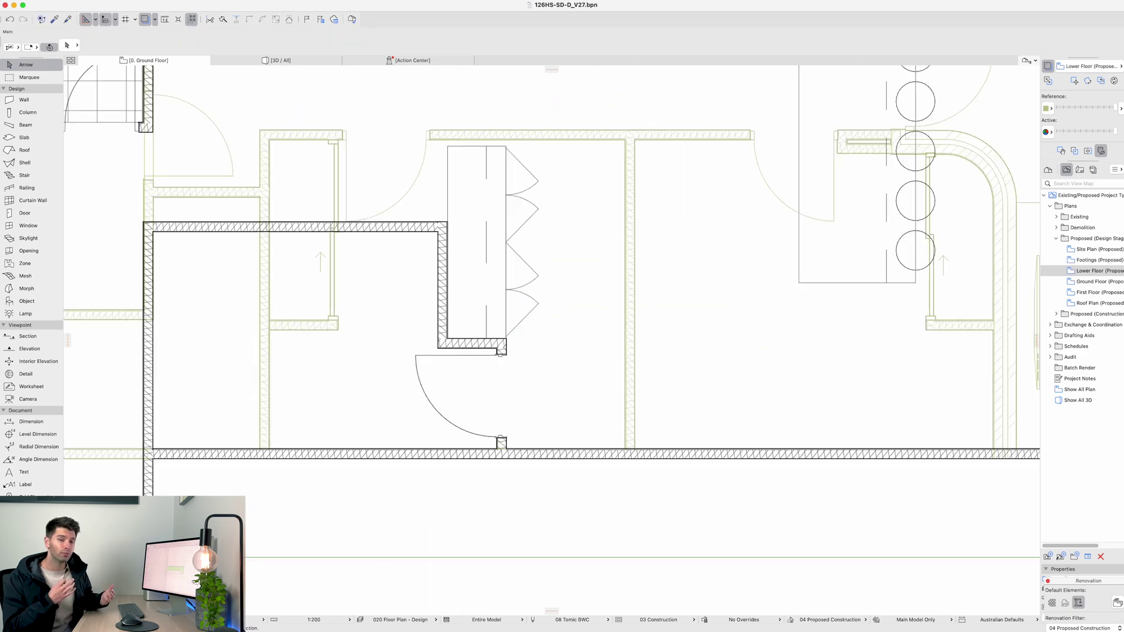
Step: Position the kitchen island with five bar stools facing a wall bench, and wrap the bifold cupboard with an external wall
left_click(476, 226)
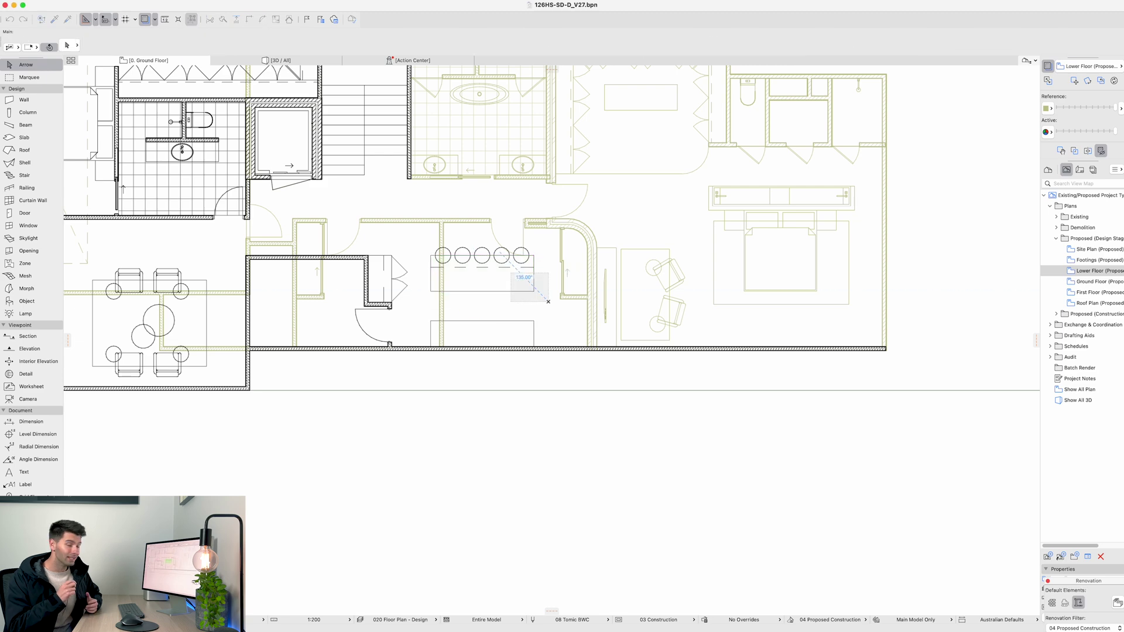
key("Return")
scroll(480, 275, "down", 3)
scroll(480, 275, "up", 5)
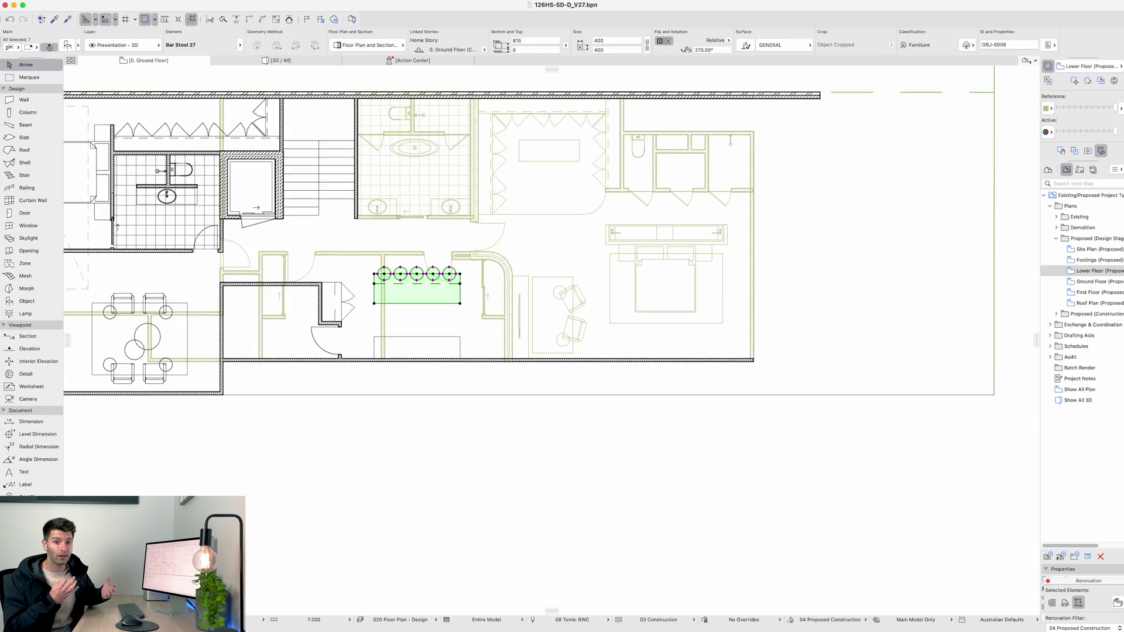
scroll(379, 311, "right", 3)
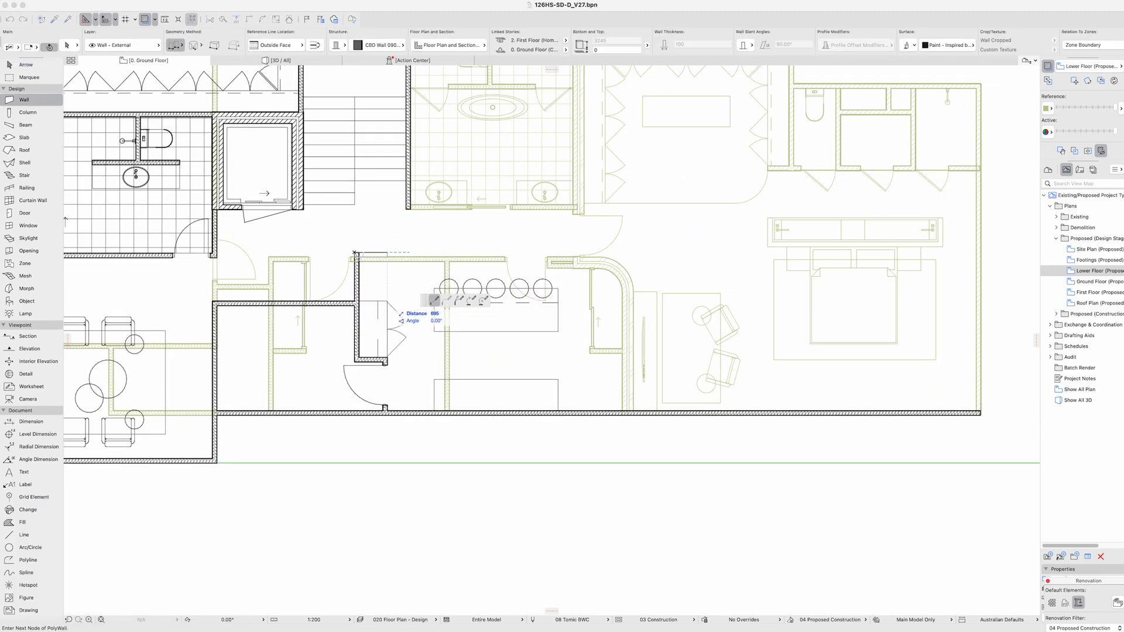
key("Escape")
scroll(521, 348, "down", 3)
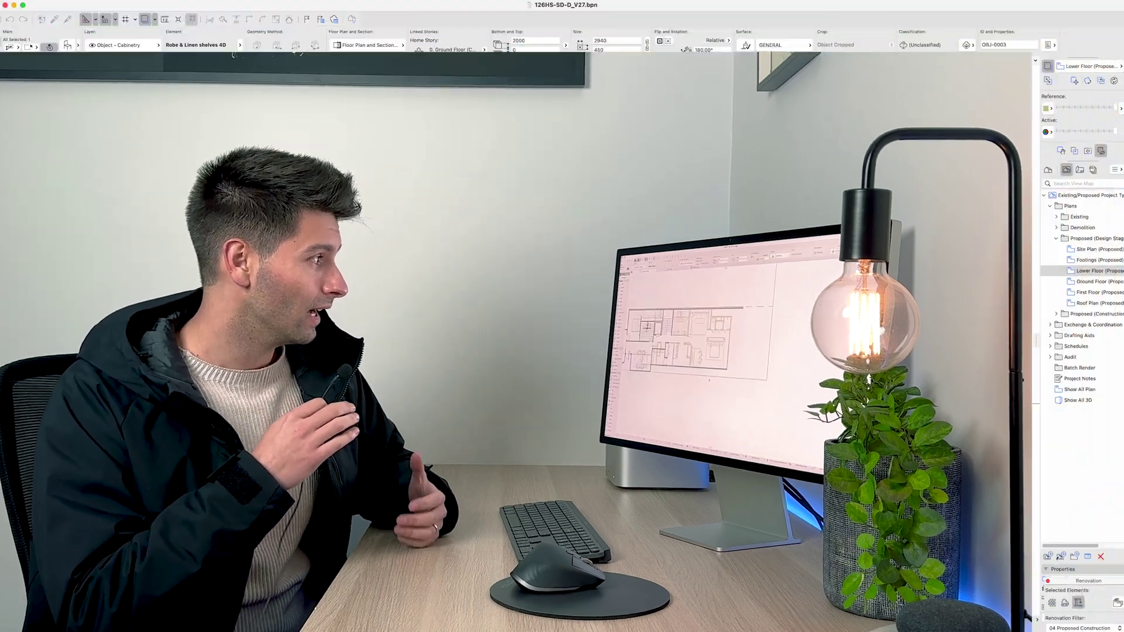
Step: Furnish the open living area with a 1490 by 2760 mm billiard table, an eight-seat dining table and a corner lounge setting
scroll(649, 293, "down", 5)
scroll(649, 294, "up", 3)
scroll(648, 294, "down", 4)
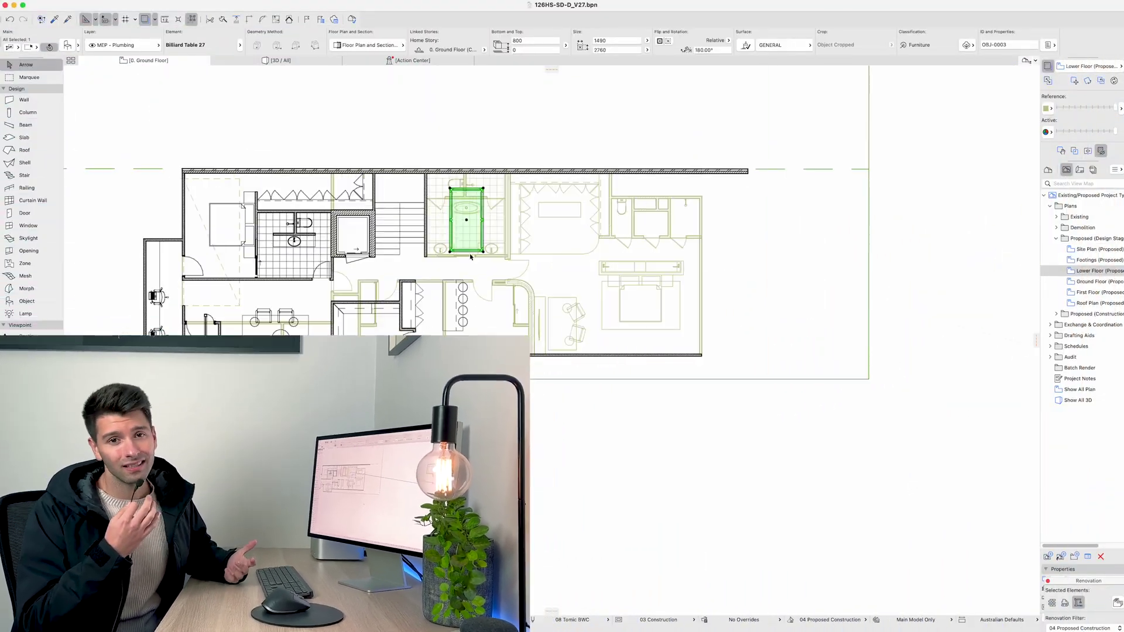
scroll(649, 294, "up", 3)
key("w")
scroll(590, 258, "up", 2)
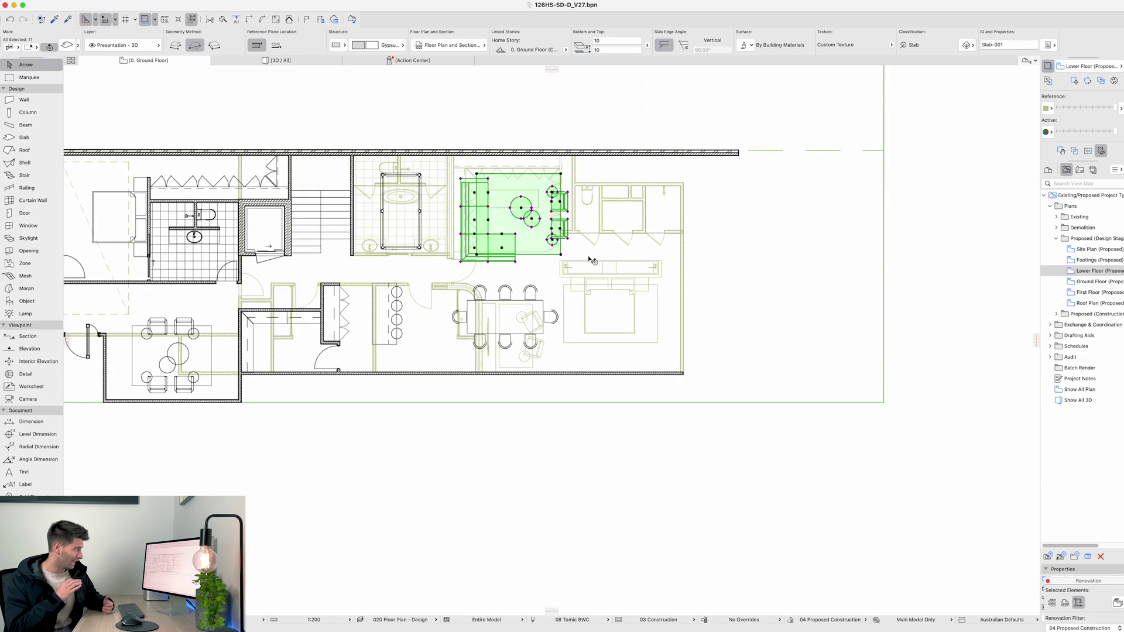
Step: Close the living area's rear end with a full-width cross wall and shift the lounge setting away from it
left_click(574, 157)
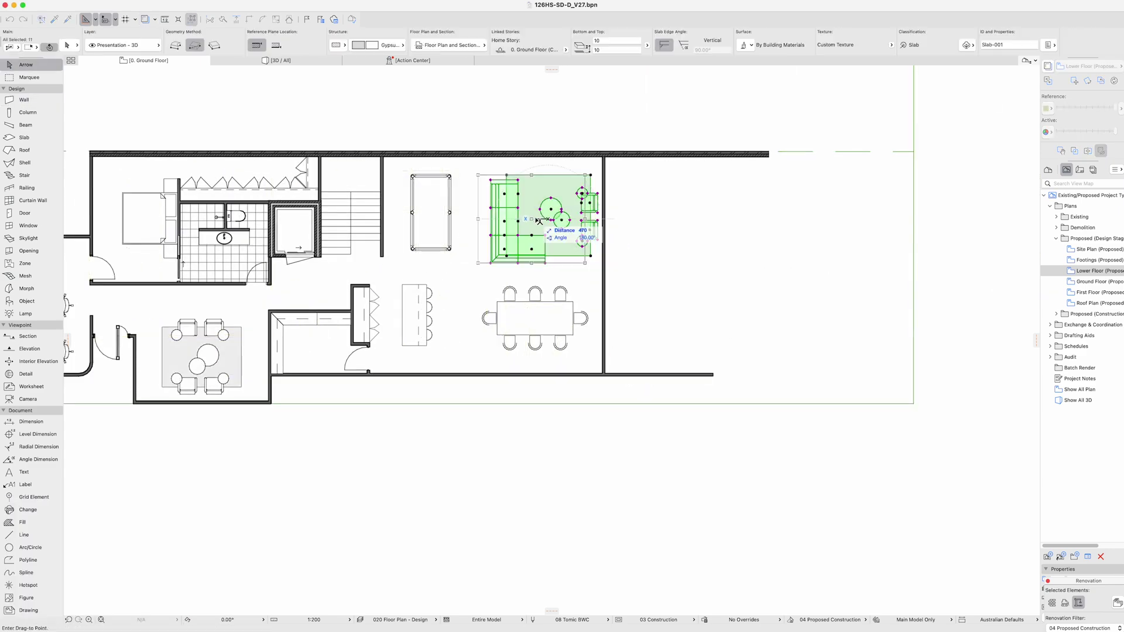
left_click_drag(577, 287, 558, 290)
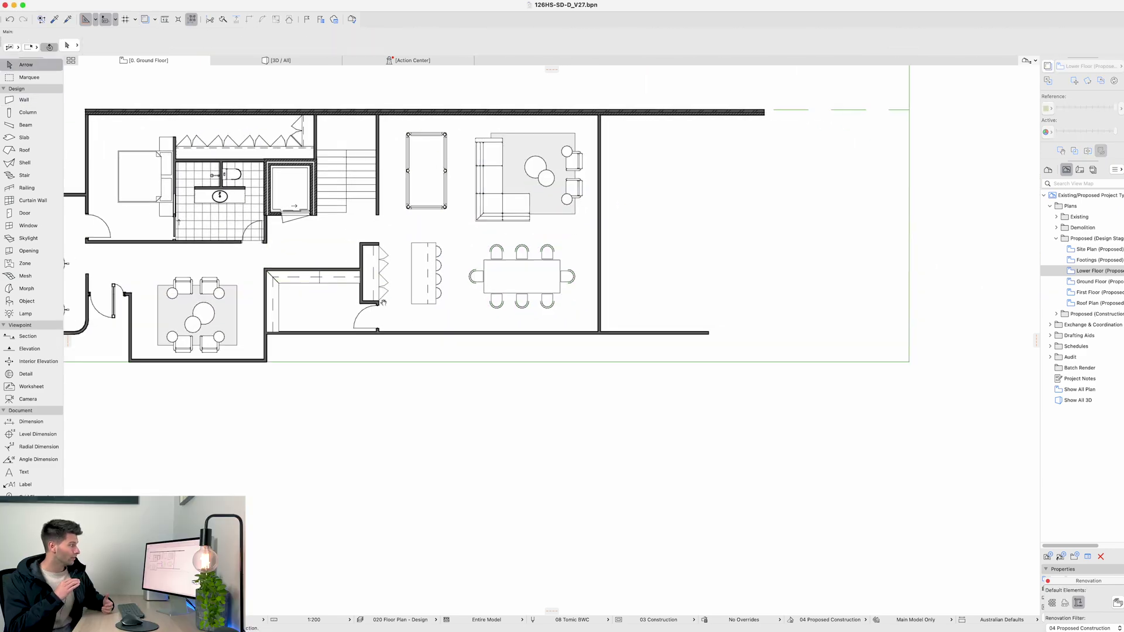
Step: Try turning the sofa and rug towards the rear boundary wall with the armchairs moved out of the lounge
scroll(552, 222, "down", 2)
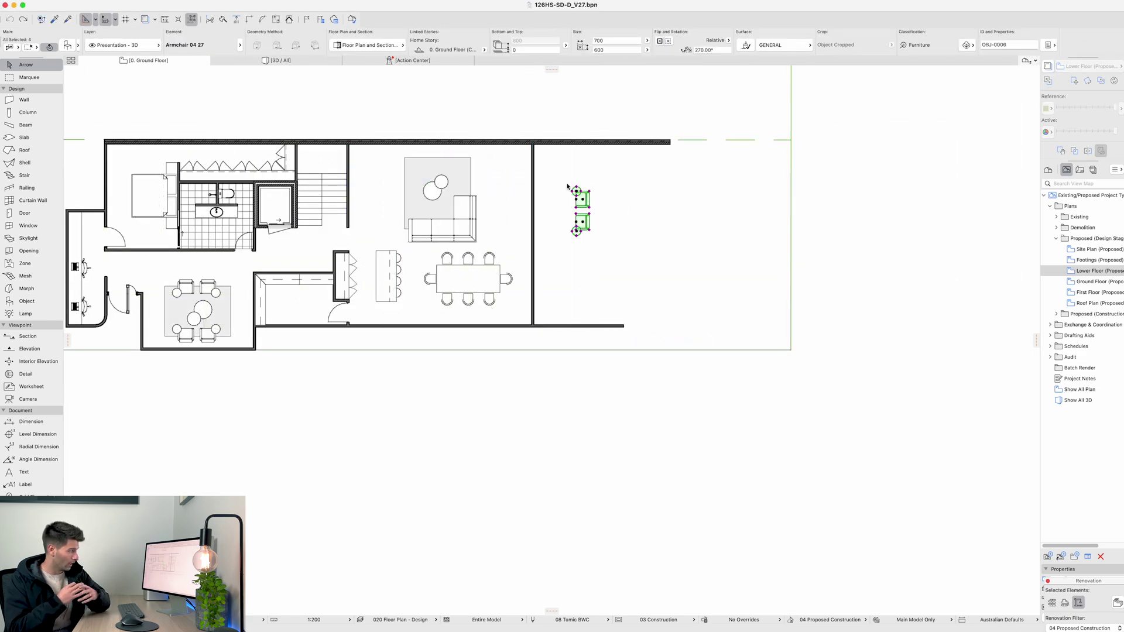
scroll(567, 186, "down", 5)
scroll(567, 186, "up", 8)
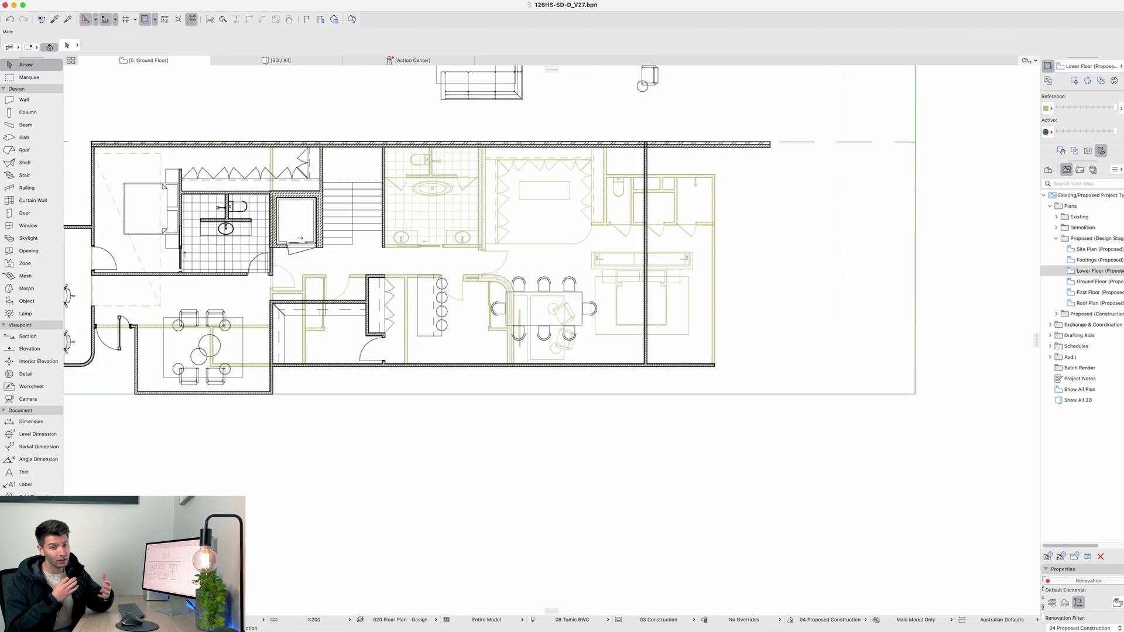
scroll(550, 281, "down", 5)
scroll(382, 307, "up", 5)
scroll(462, 281, "down", 5)
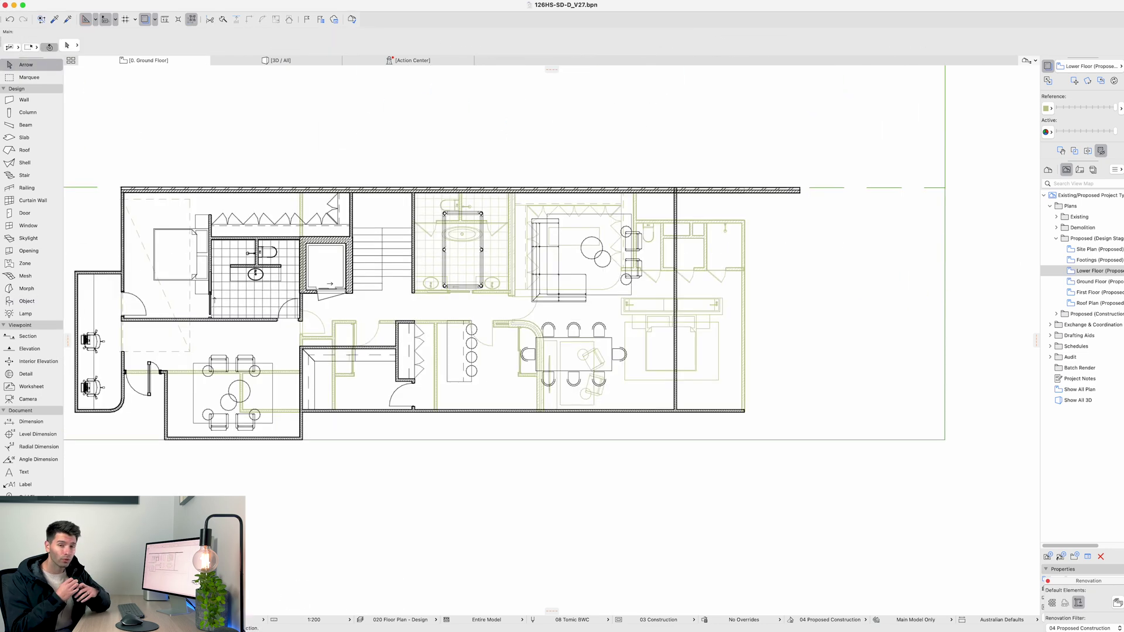
scroll(462, 281, "up", 5)
Step: Try a copied partition wall, 1000 mm high, between the billiard table and the lounge setting
scroll(478, 232, "left", 2)
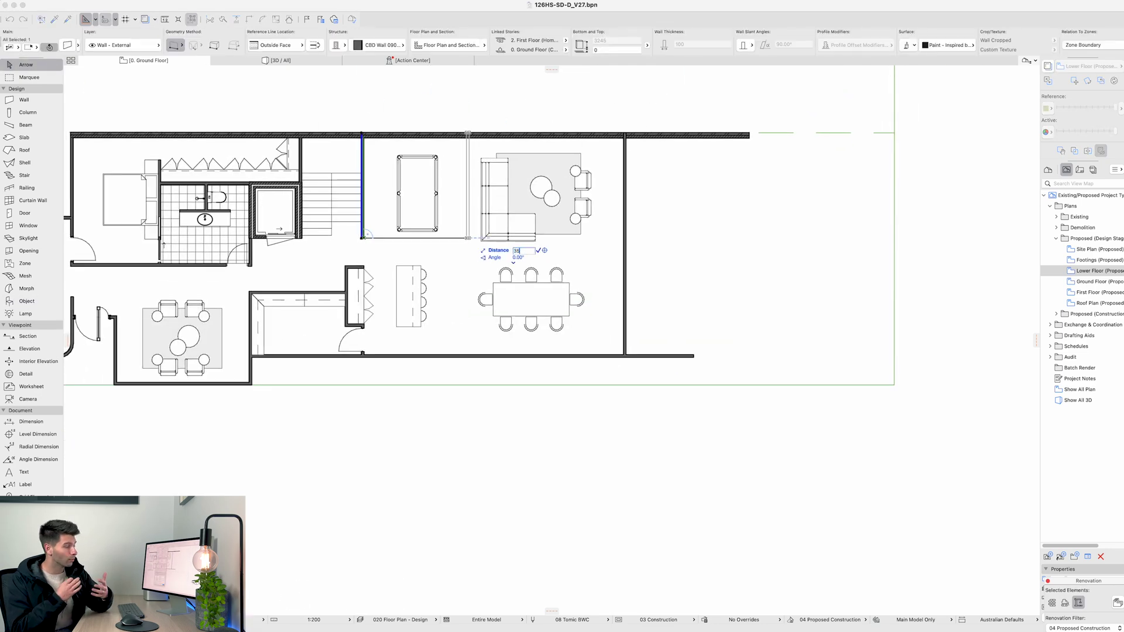
scroll(458, 248, "right", 2)
key("ctrl+t")
key("Return")
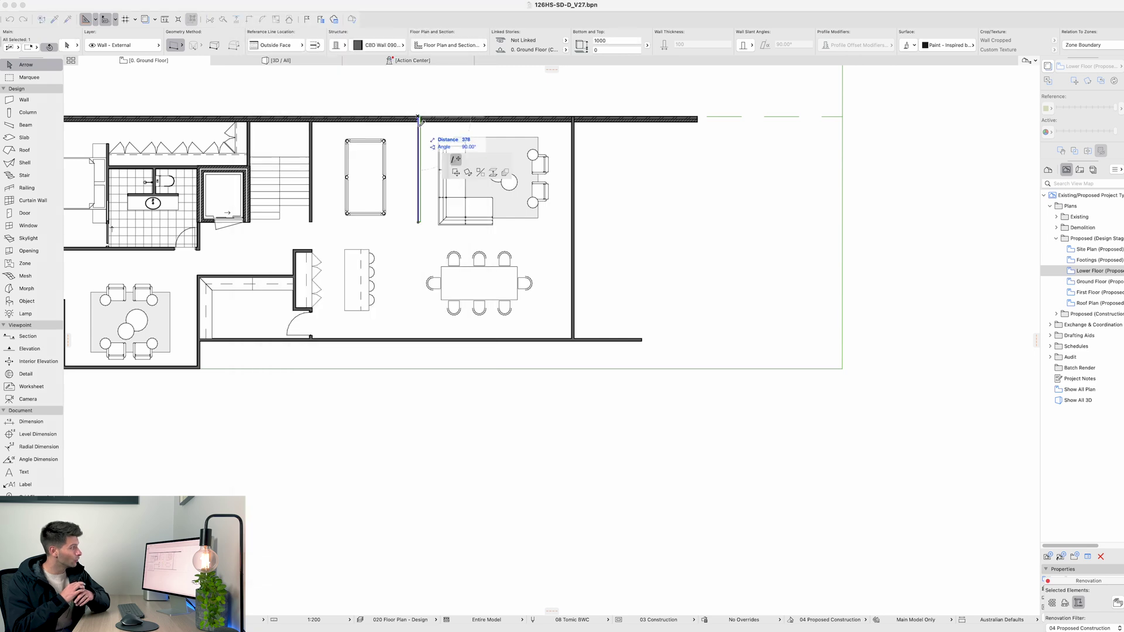
scroll(458, 249, "left", 2)
scroll(414, 237, "right", 2)
scroll(413, 236, "up", 2)
left_click(443, 230)
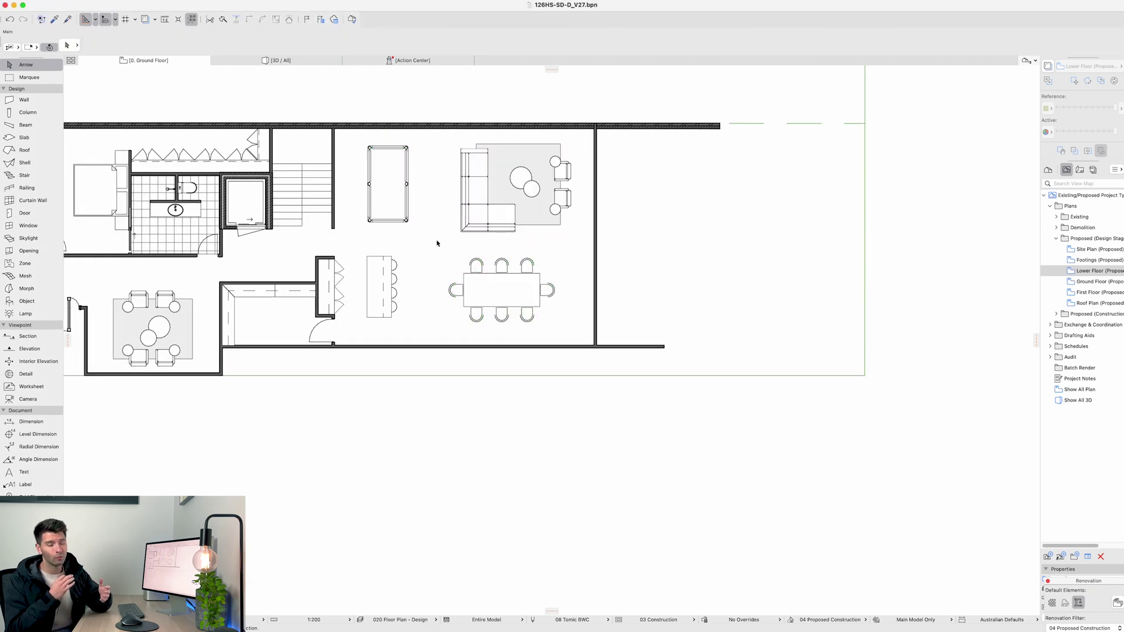
Step: Fit out the tiled rear terrace with an L-shaped external staircase and a built-in BBQ against its side wall
type("6")
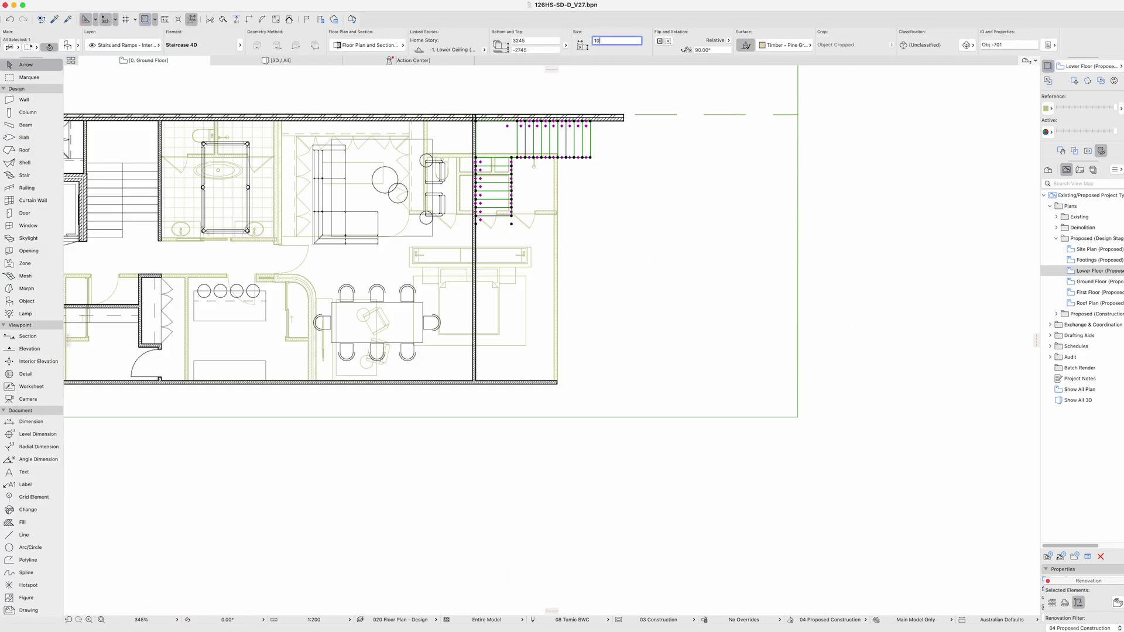
scroll(472, 168, "up", 5)
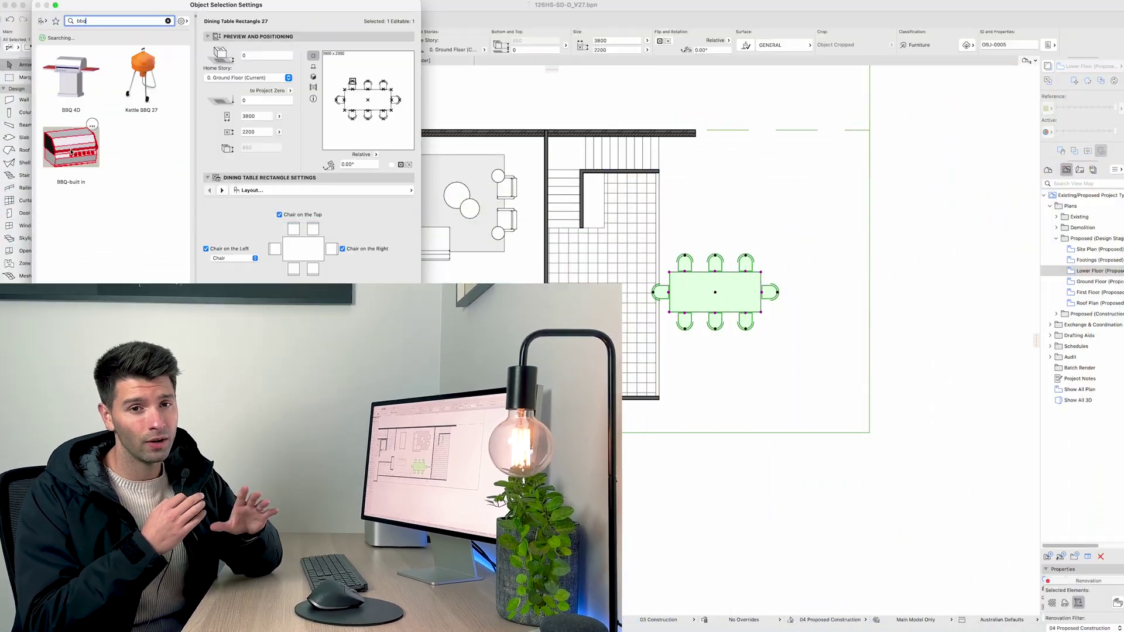
left_click(71, 152)
key("Return")
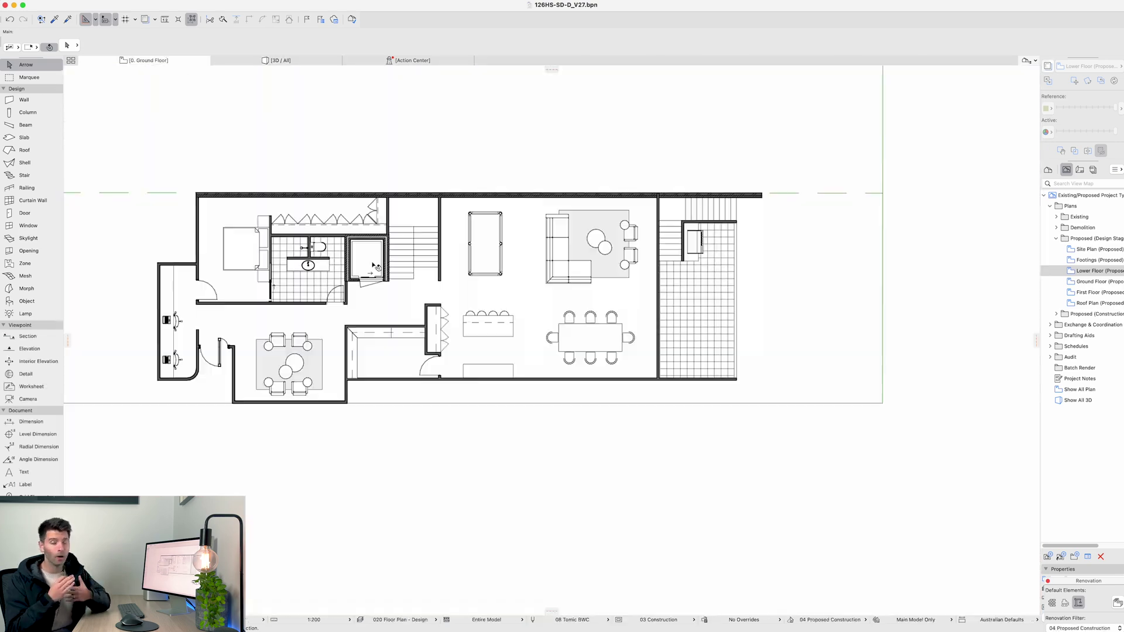
scroll(375, 267, "up", 2)
scroll(381, 325, "up", 2)
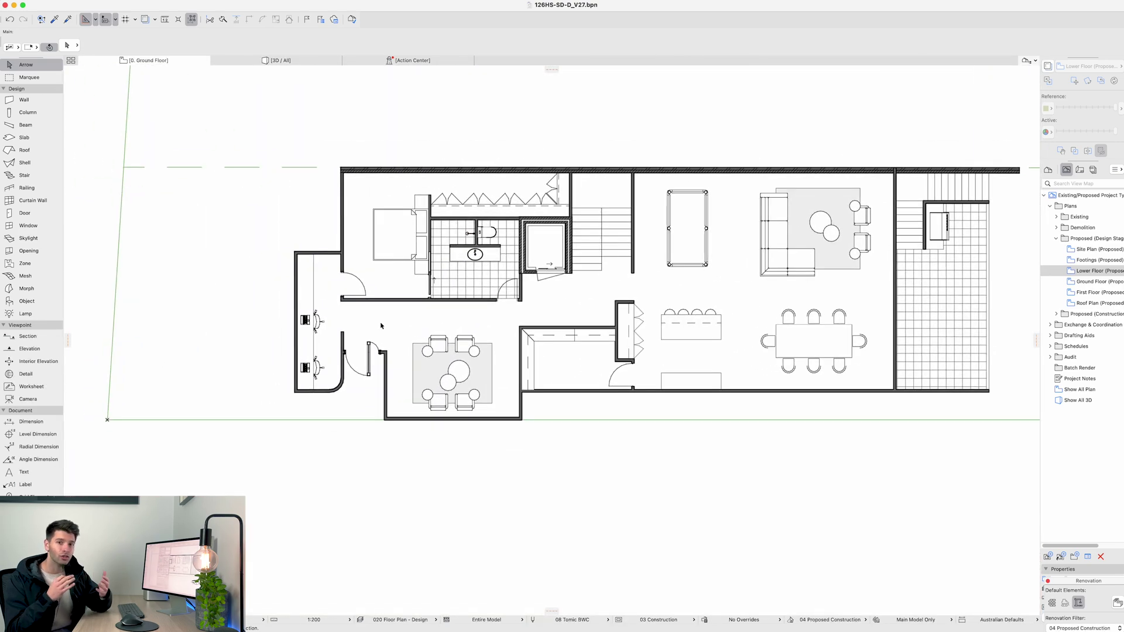
Step: Reshape the front site mesh in 3D to form the sloping driveway between the garage and the street
double_click(35, 226)
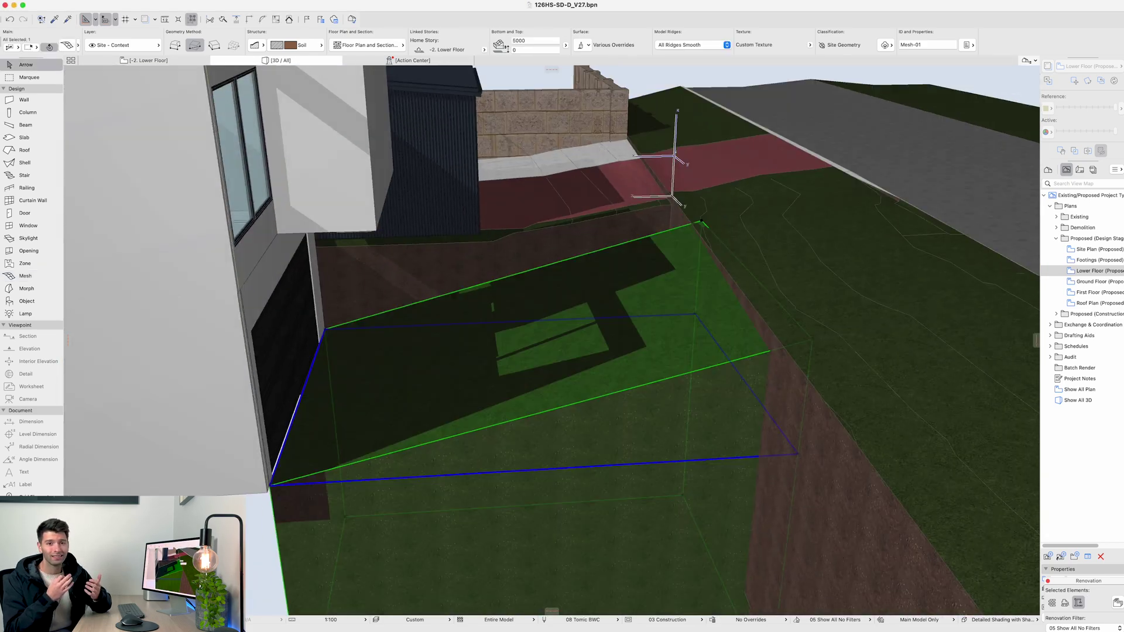
left_click(812, 341)
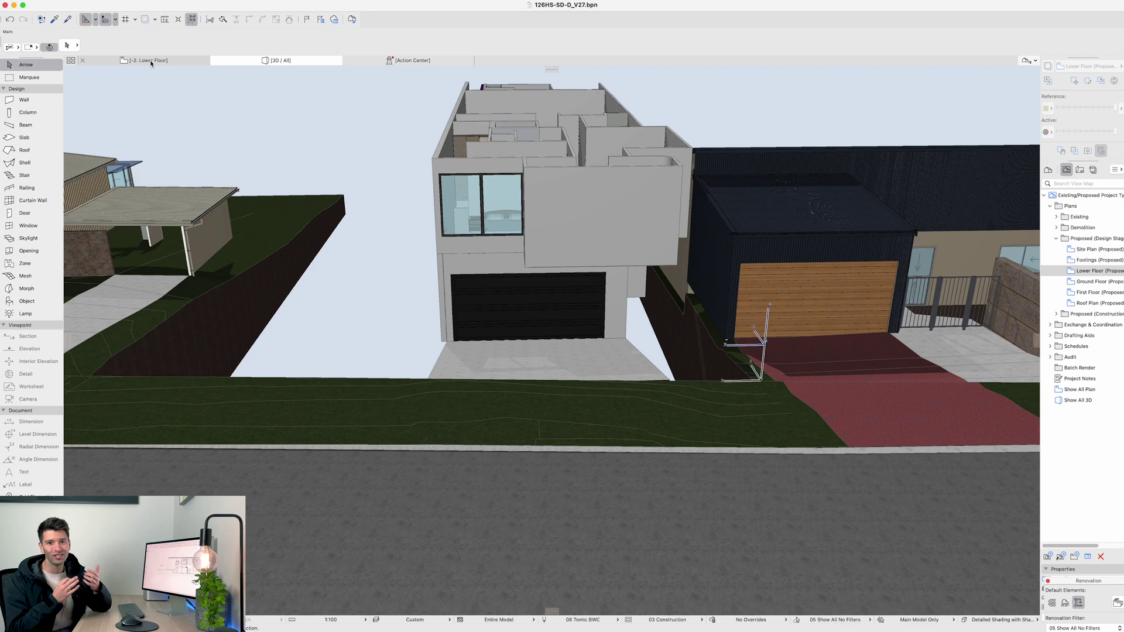
left_click(150, 61)
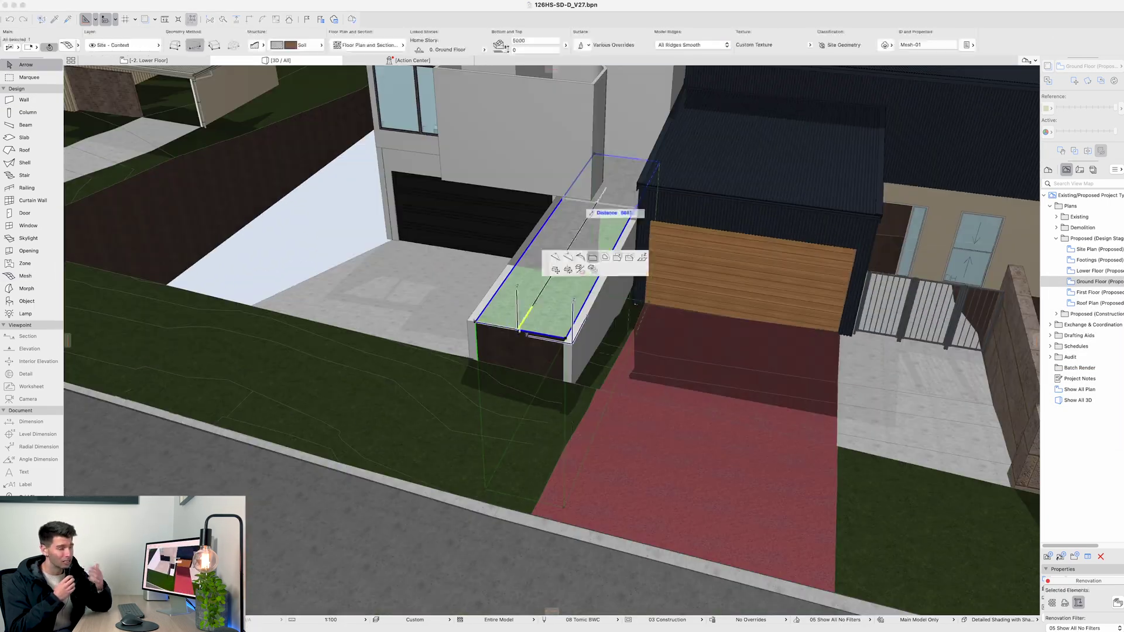
Step: Build a raised garden bed with retaining walls between the driveway and the entry steps
key("super+t")
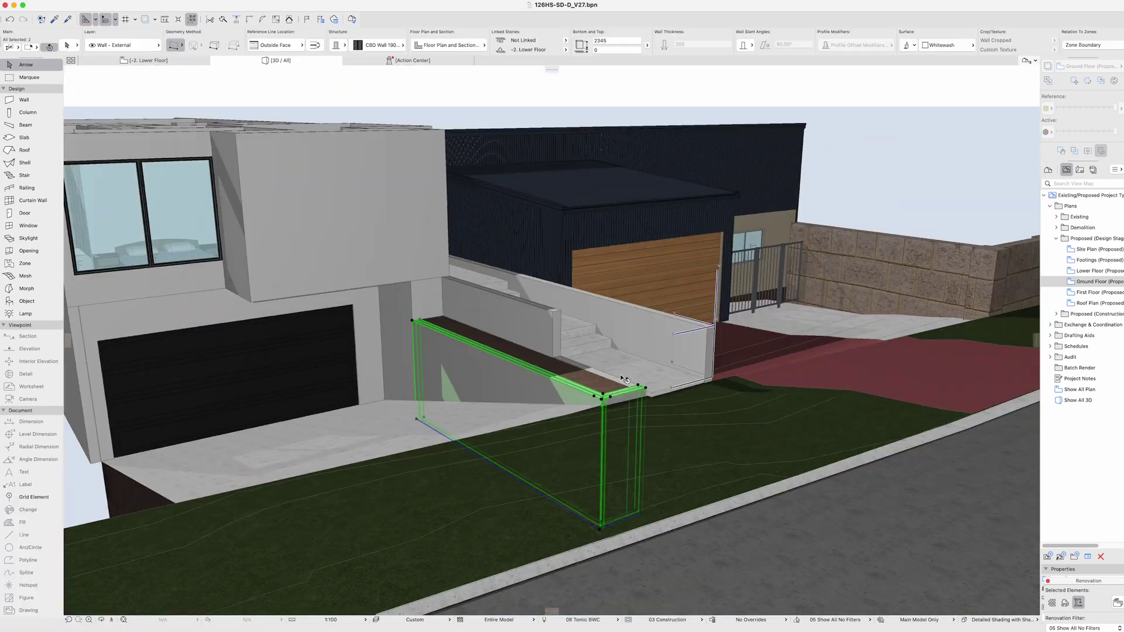
key("ctrl+t")
Step: Set up round columns, 40 mm with a white surface for the front facade battens and 90 mm for the Lower Floor entry post
left_click(364, 314)
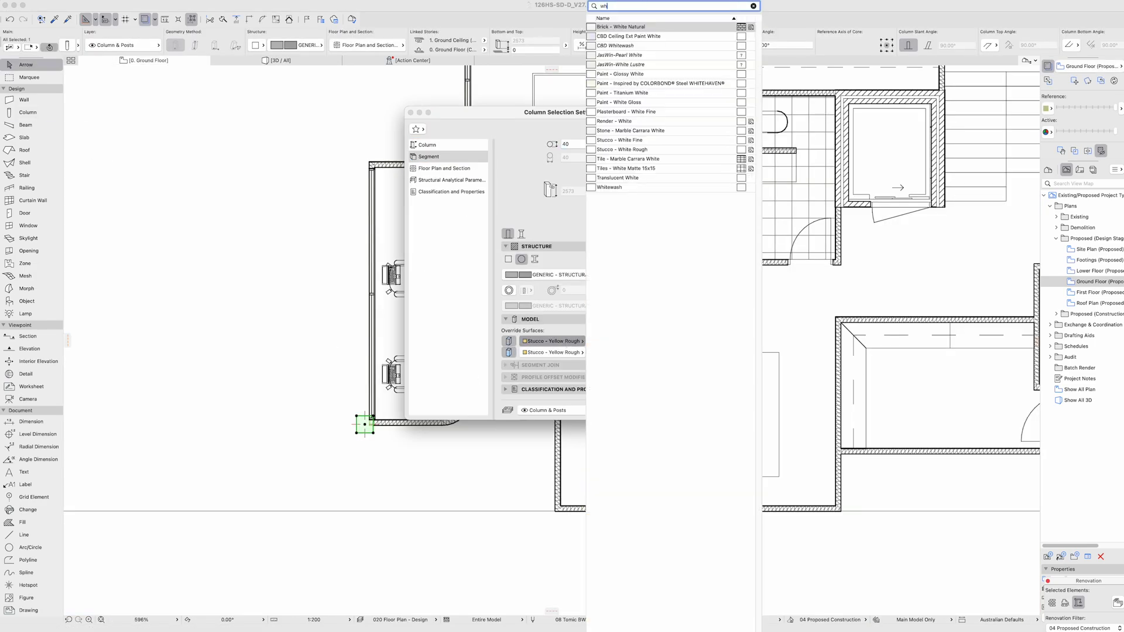
left_click(700, 410)
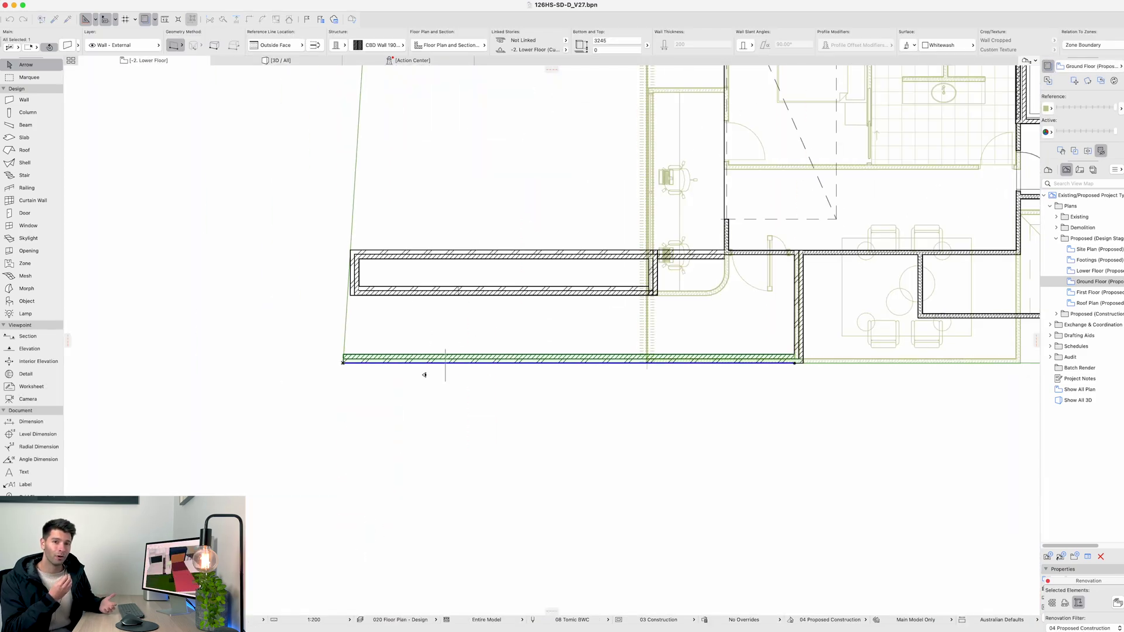
key("F3")
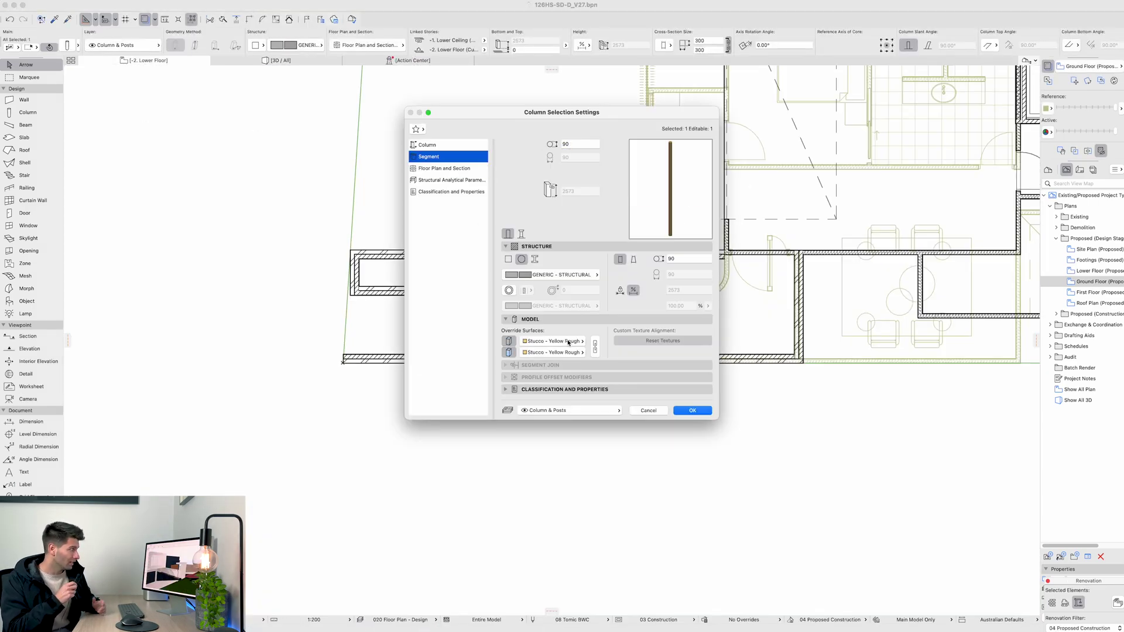
left_click(692, 410)
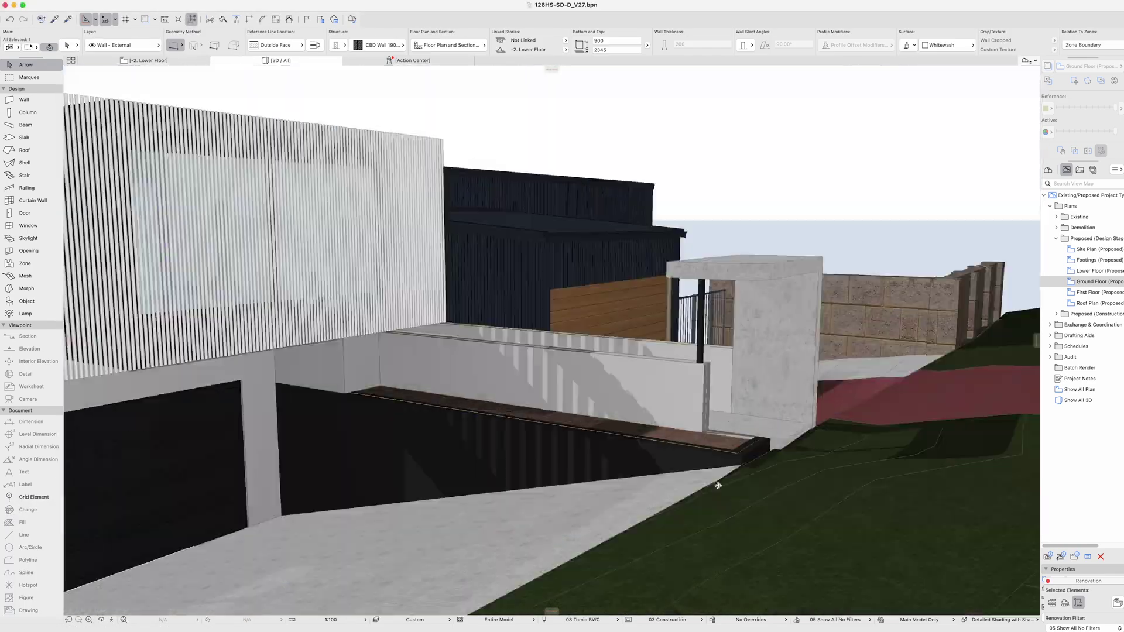
Step: Reposition the Lower Floor whitewashed external wall beside the garage, beneath the battened front facade
left_click(564, 350)
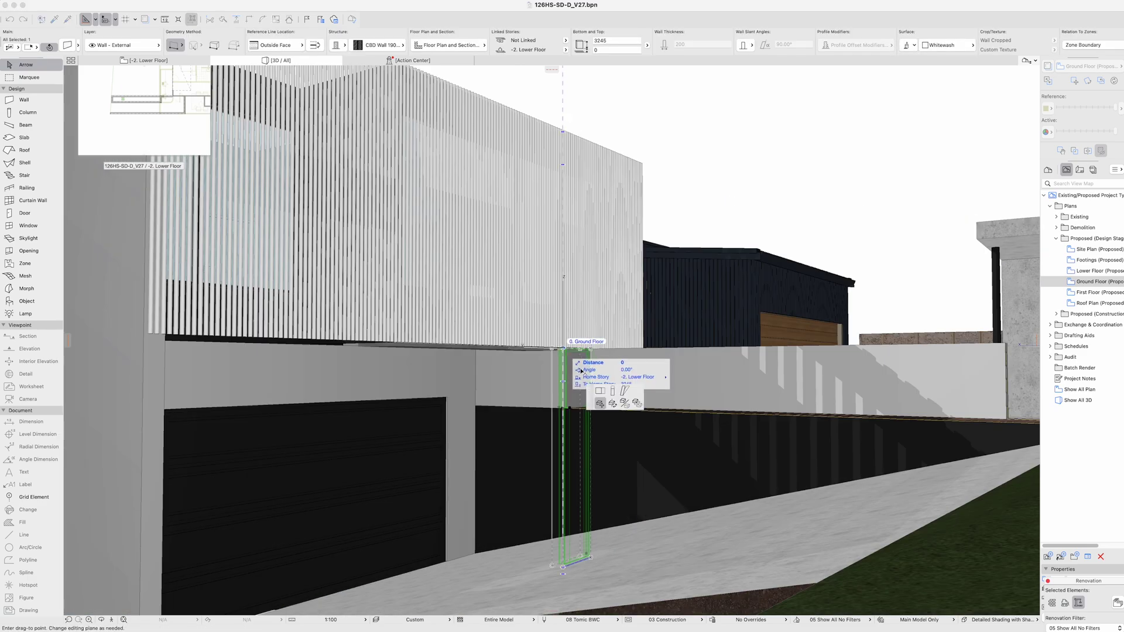
left_click(575, 354)
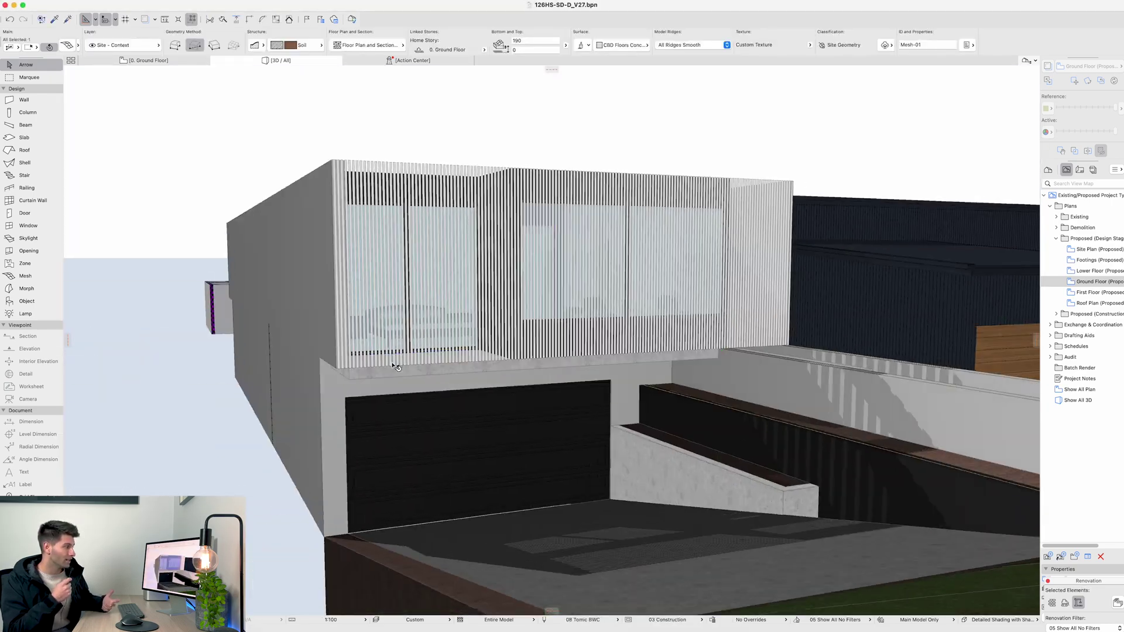
left_click(545, 275)
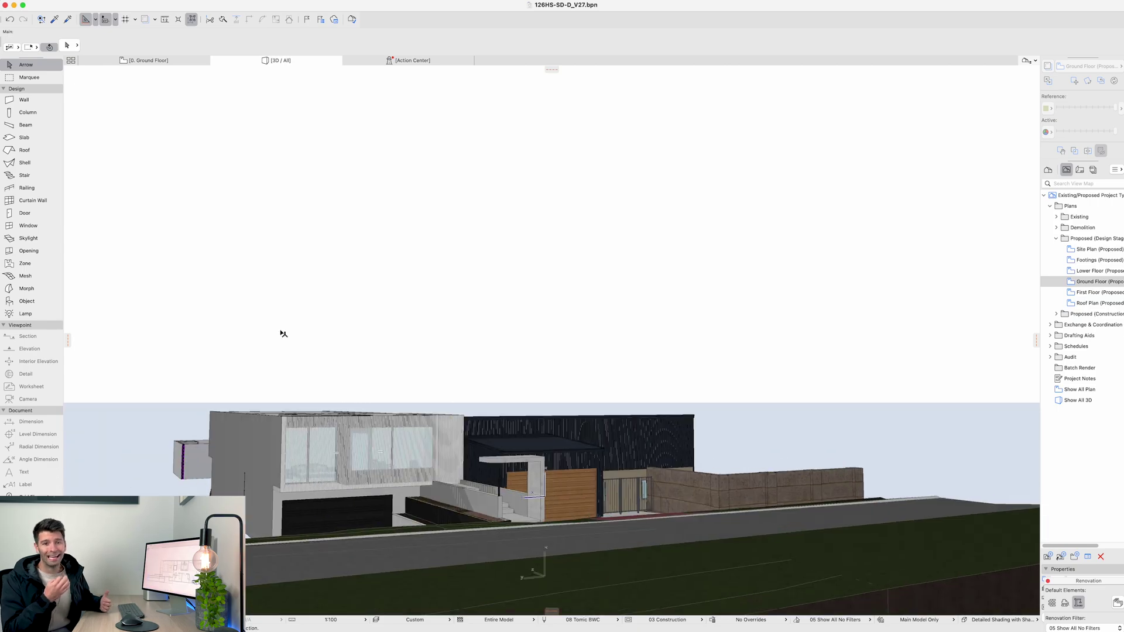
Step: Build planter box walls behind the Ground Floor front battens, 500 mm high and 20 mm thick, in black gloss paint
left_click(404, 238)
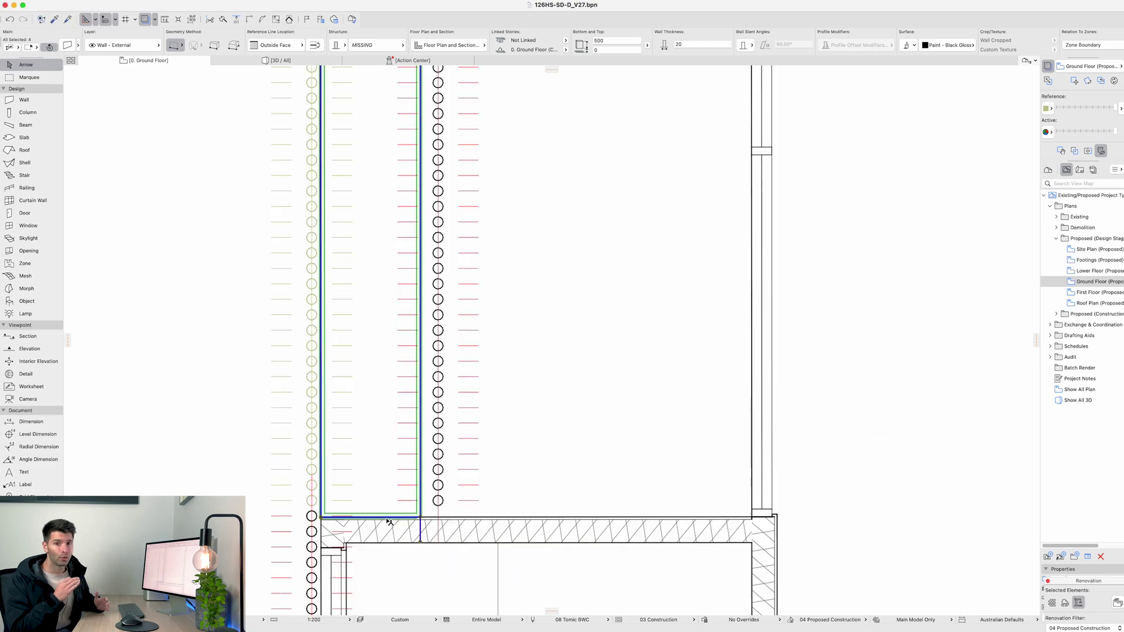
left_click(398, 516)
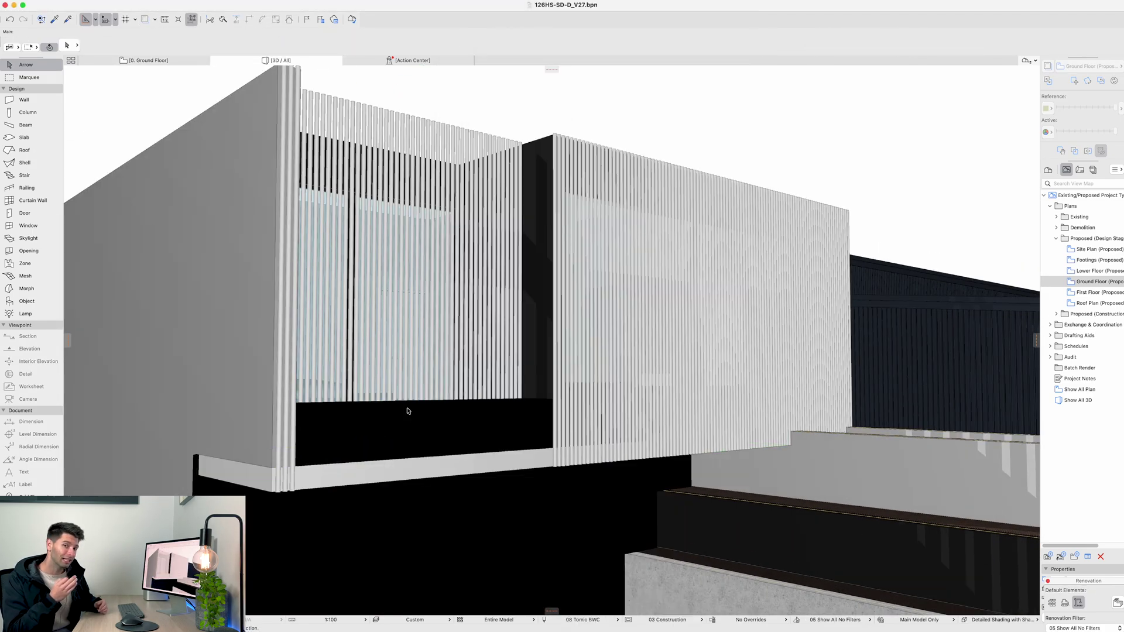
left_click(477, 414)
scroll(553, 457, "up", 10)
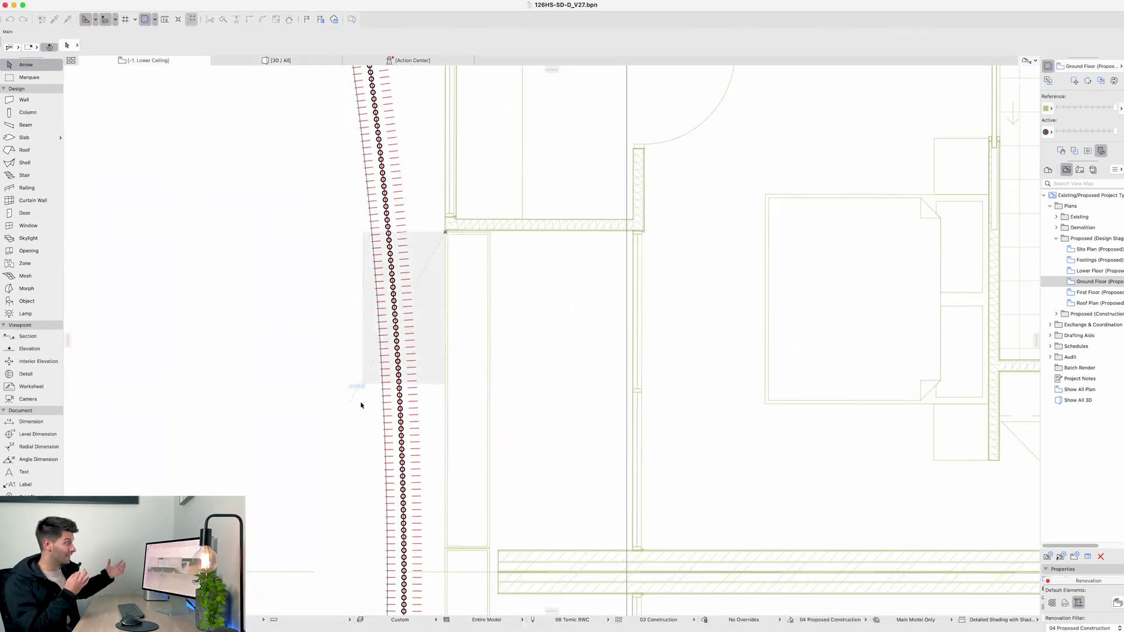
Step: Fill the Ground Floor front planter with a Soil mesh at 500 mm, 190 mm thick, using the Site - Earth surface
key("super+a")
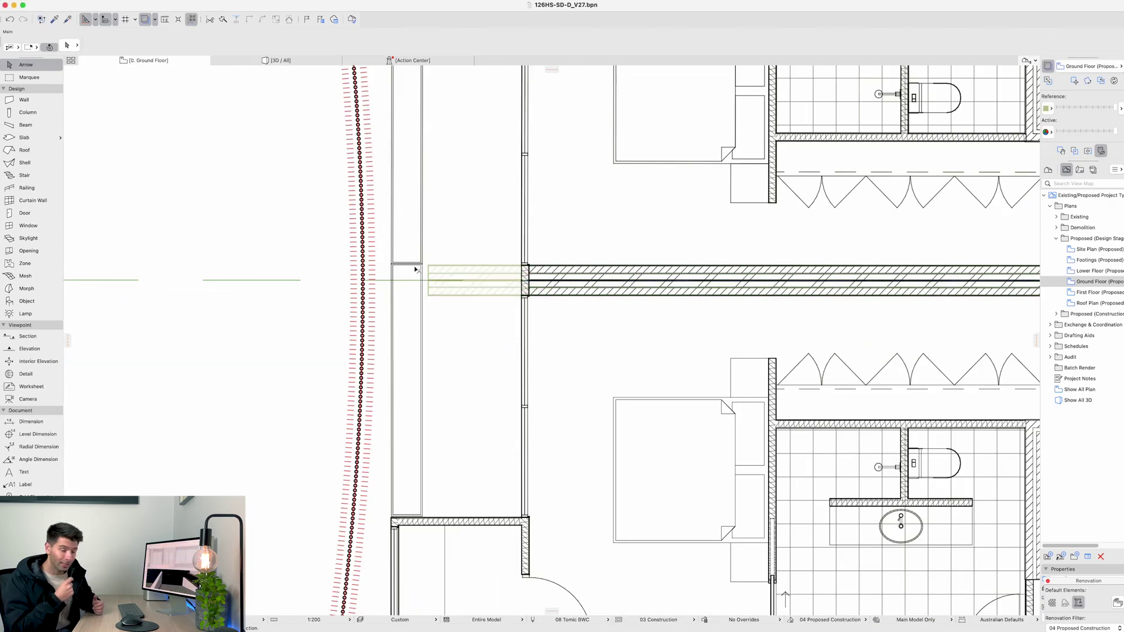
scroll(416, 269, "down", 3)
left_click(426, 240)
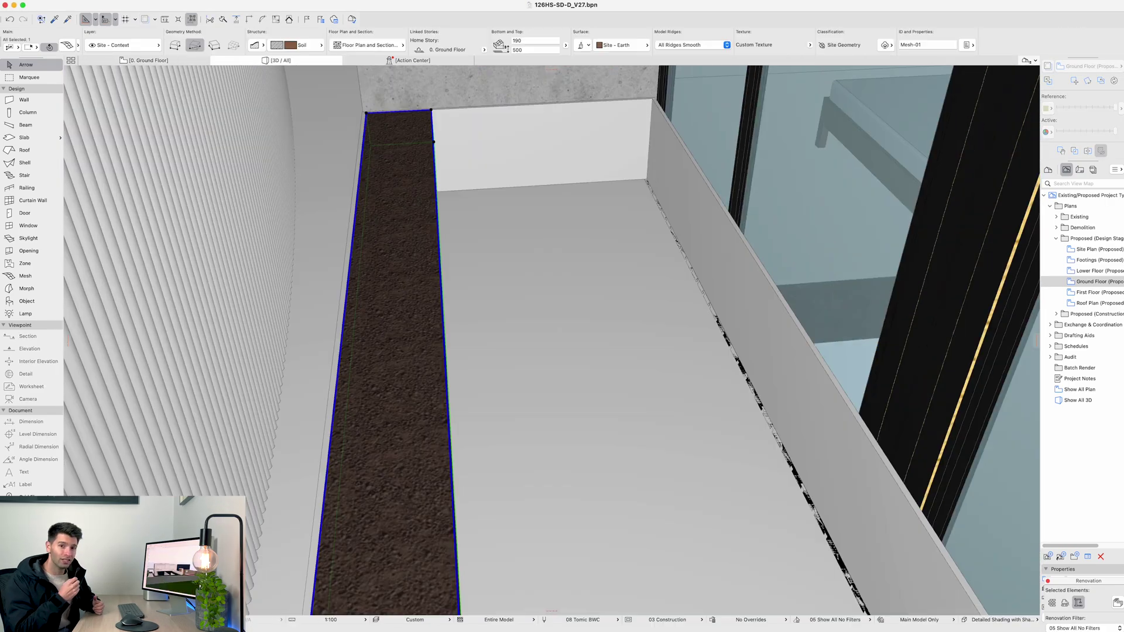
scroll(914, 486, "up", 5)
Step: Clad the Lower Floor dividing wall between the two driveways with a wall covering using the Stonework - 02 surface
left_click(519, 479)
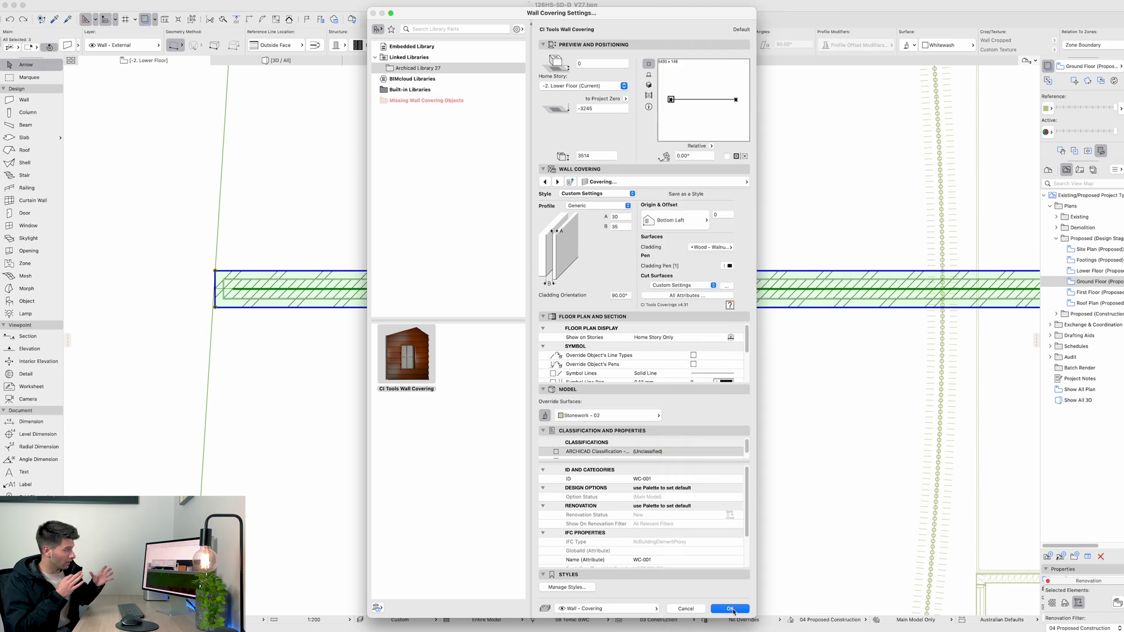
left_click(731, 609)
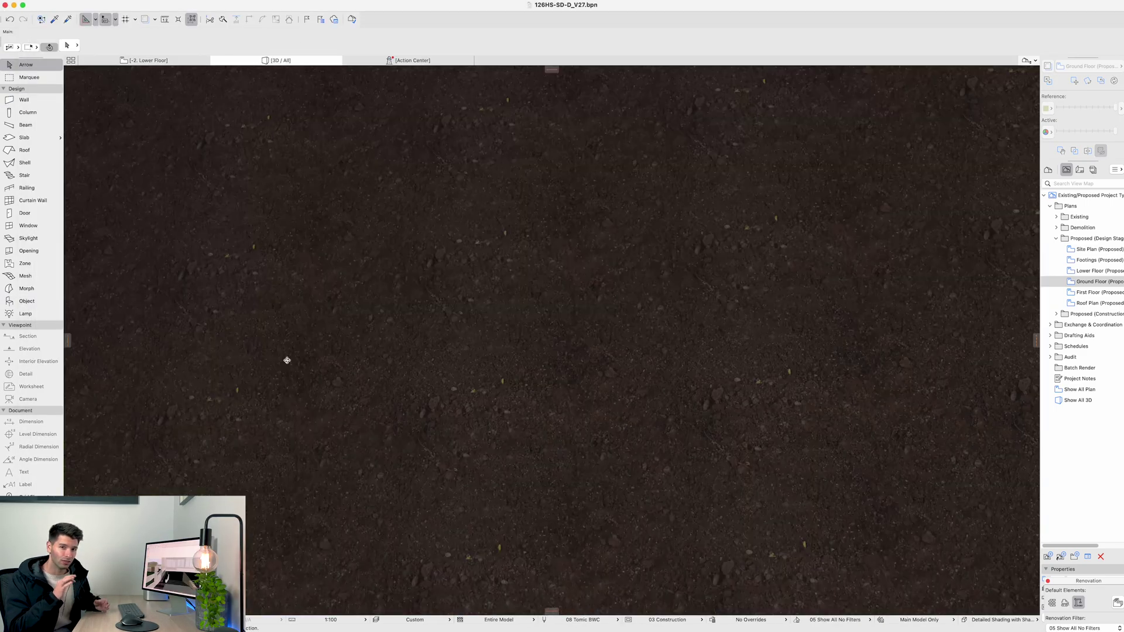
left_click(143, 47)
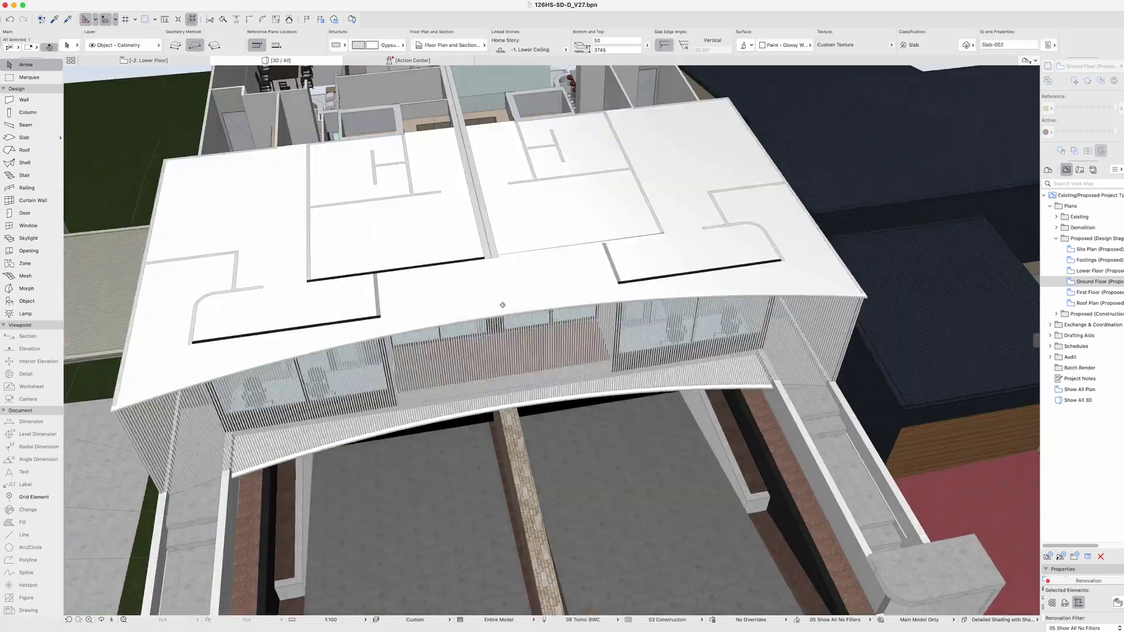
Step: Move the Multi Window 4D beside the Ground Floor sitting area to line up with the adjoining external wall
left_click(573, 306)
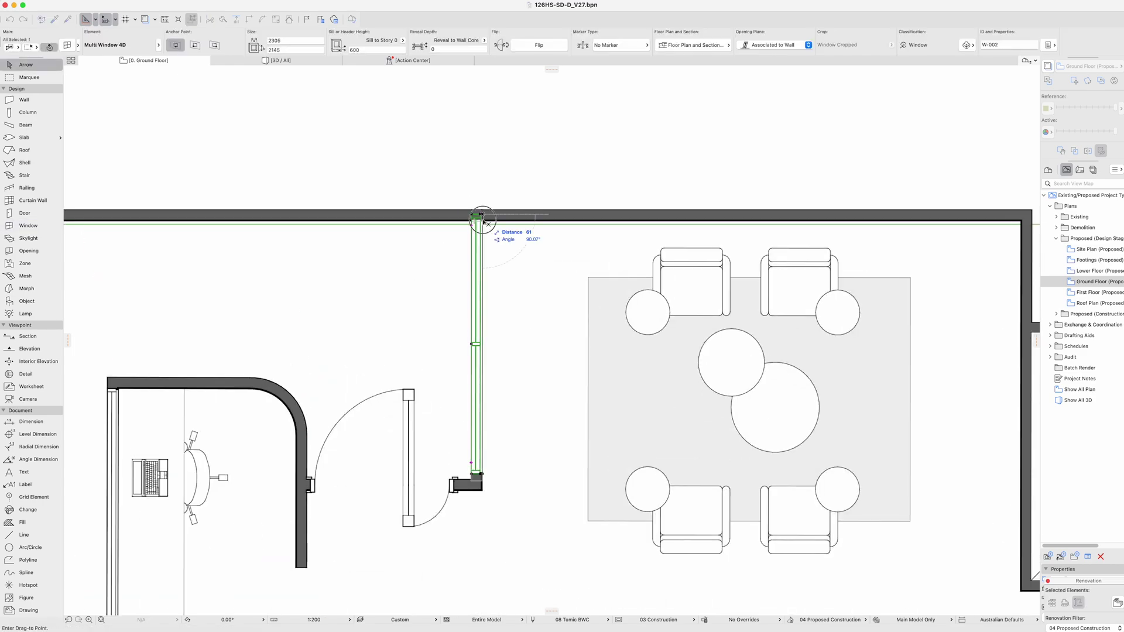
left_click(346, 447)
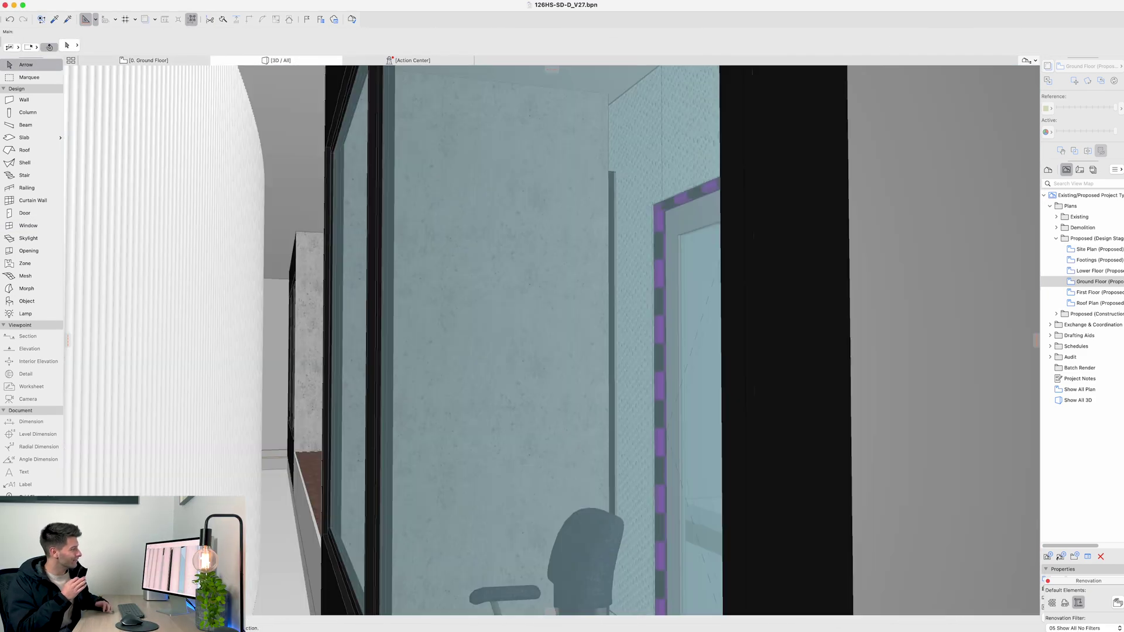
left_click(367, 149)
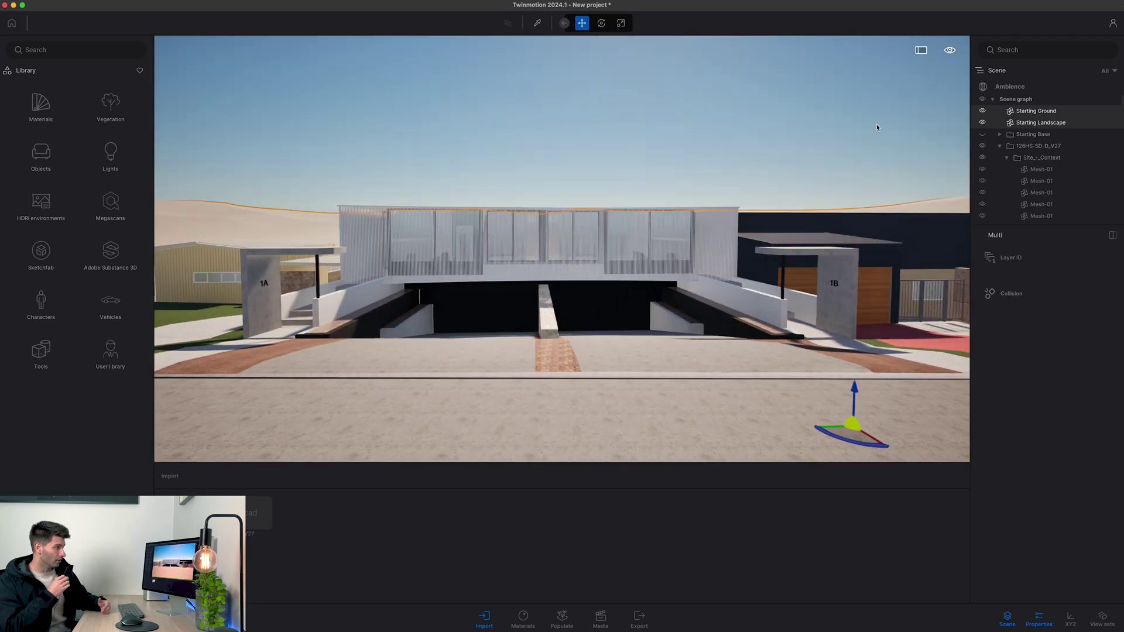
Step: Switch to Twinmotion and give Image1 a custom portrait output size and a 40 mm focal length
scroll(529, 374, "up", 3)
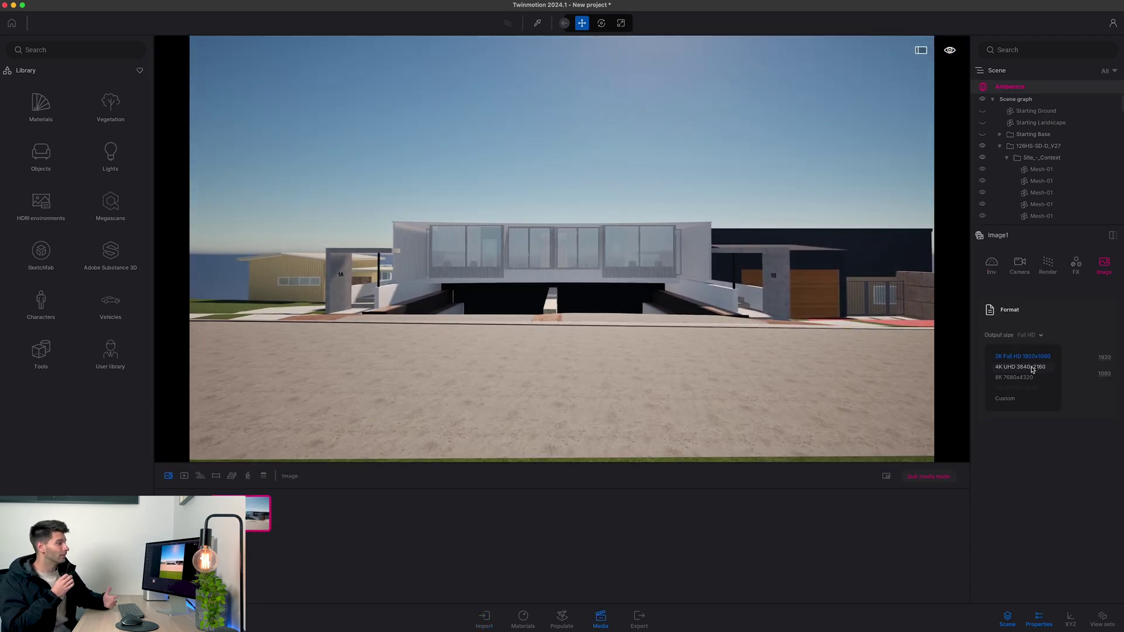
key("Return")
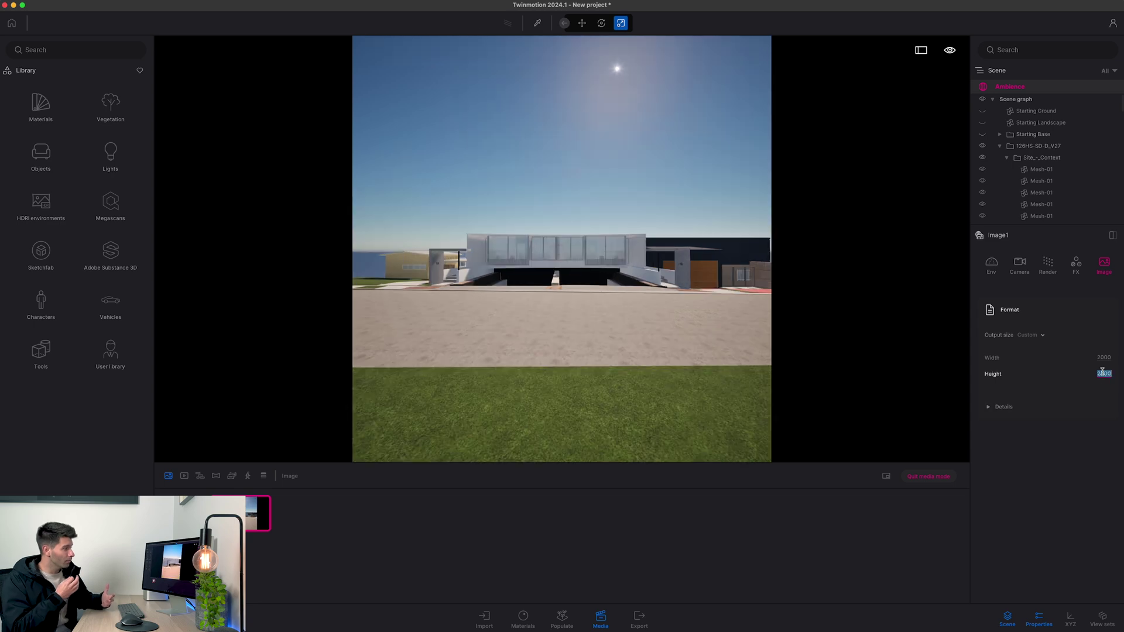
left_click(1020, 264)
left_click_drag(1048, 467, 1077, 468)
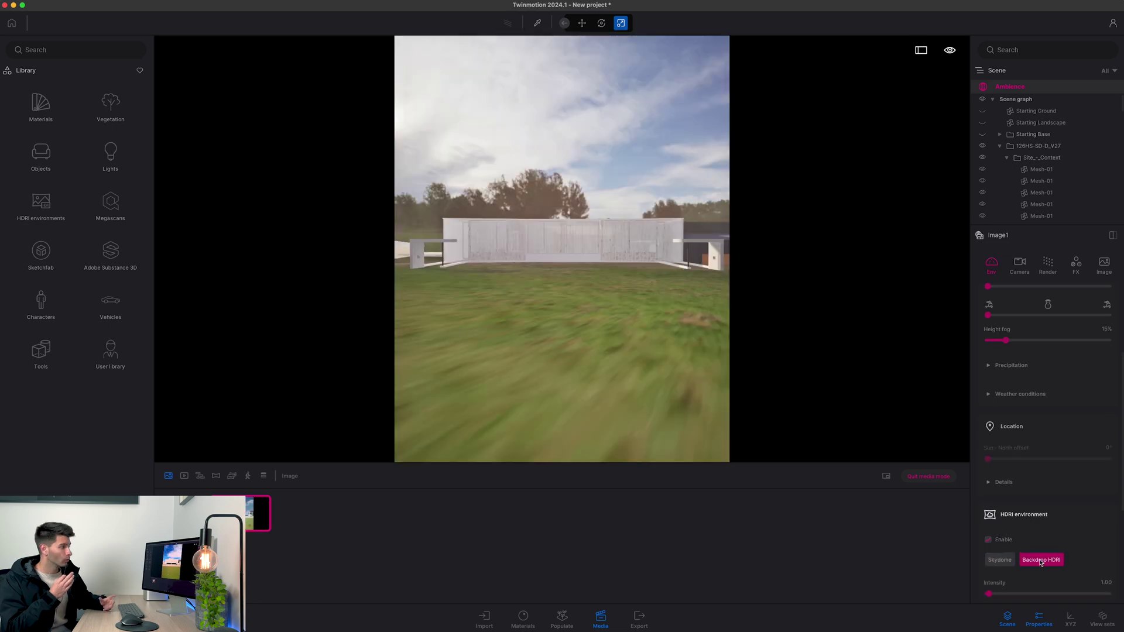
Step: Set the Backdrop HDRI's height offset to about -8.5 m and its rotation to about 29°
scroll(1049, 468, "down", 5)
left_click_drag(1007, 497, 998, 497)
left_click_drag(989, 311, 1043, 311)
scroll(1002, 439, "up", 2)
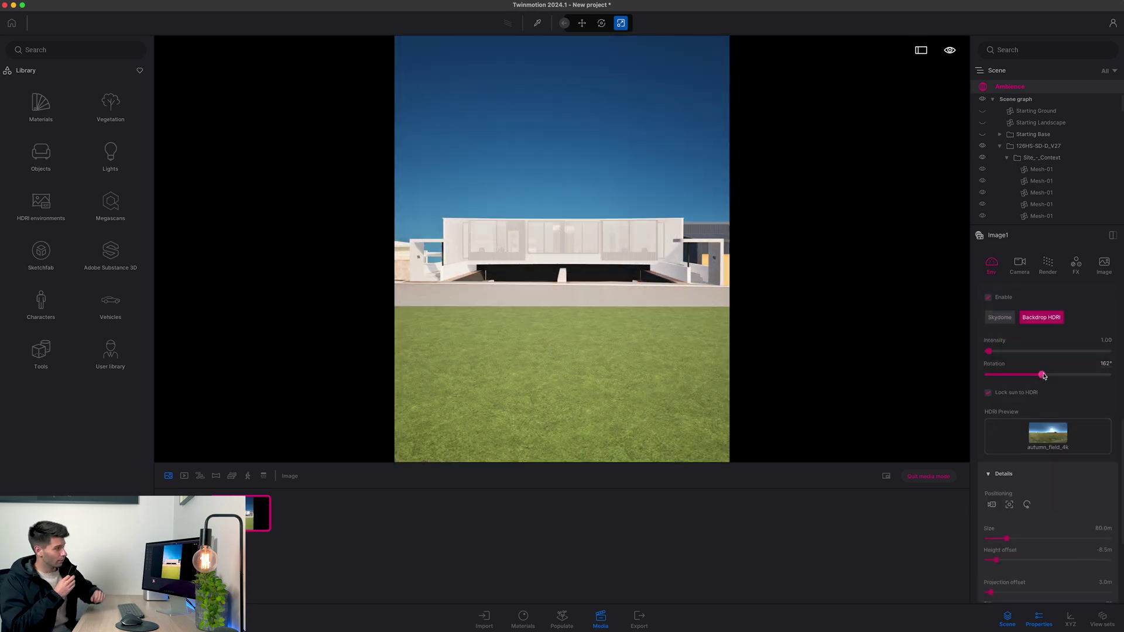
left_click_drag(1042, 372, 994, 374)
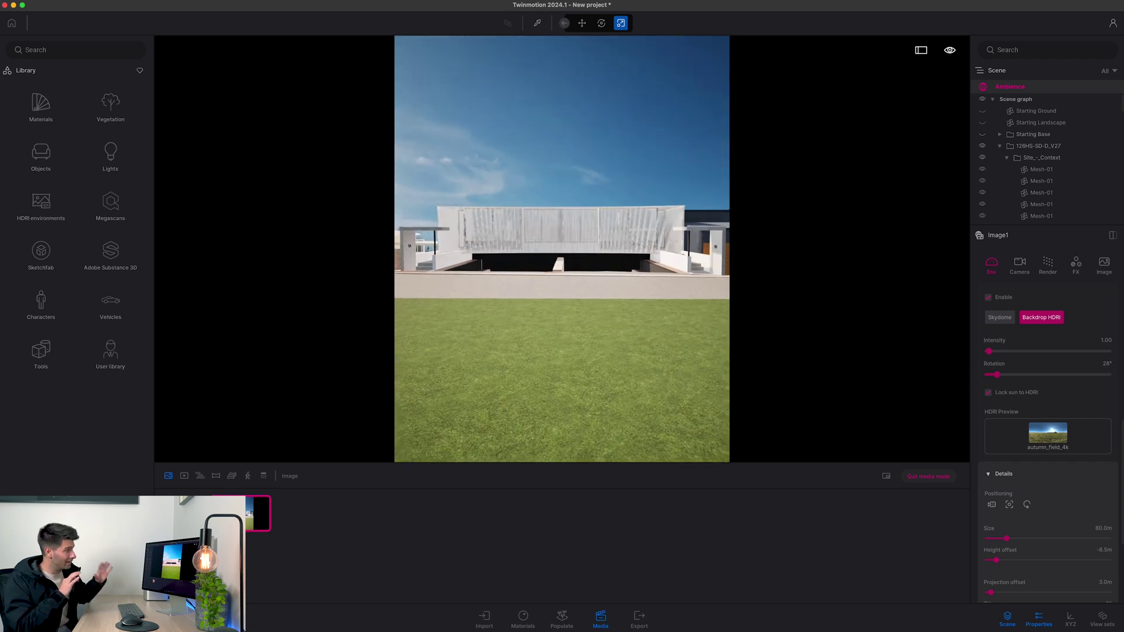
Step: Set the ambient level in the natural lighting details to 0.50
scroll(1006, 335, "up", 5)
left_click(1004, 357)
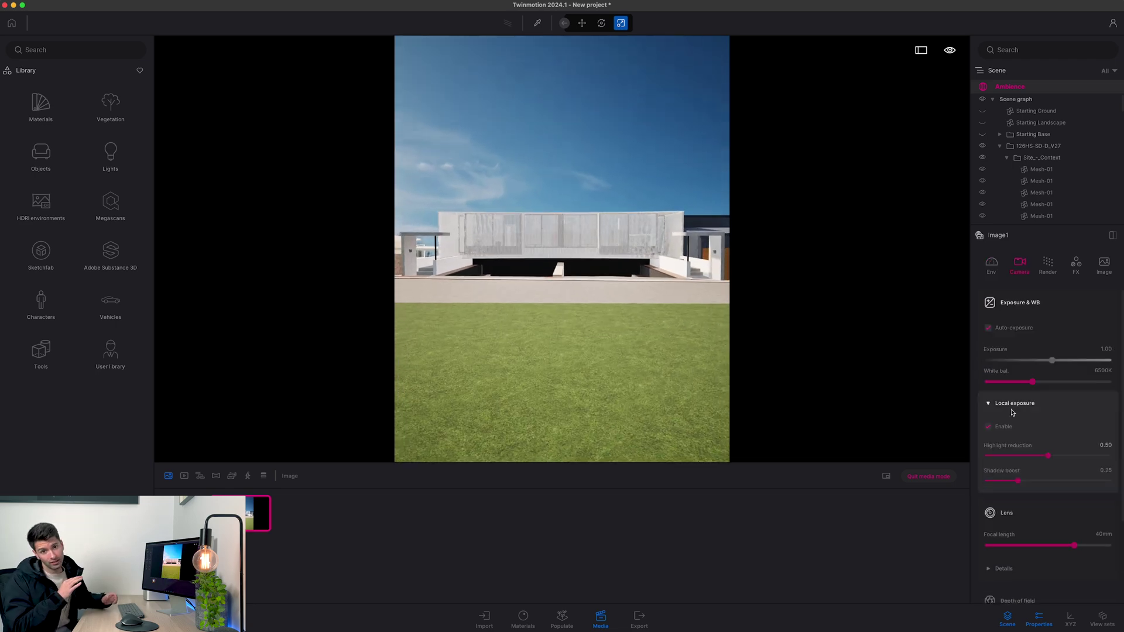
left_click_drag(1048, 521, 1017, 521)
Step: Use Lumen global illumination with a lighting update speed of 0.0 and a reflection quality of 7.2
left_click(1048, 265)
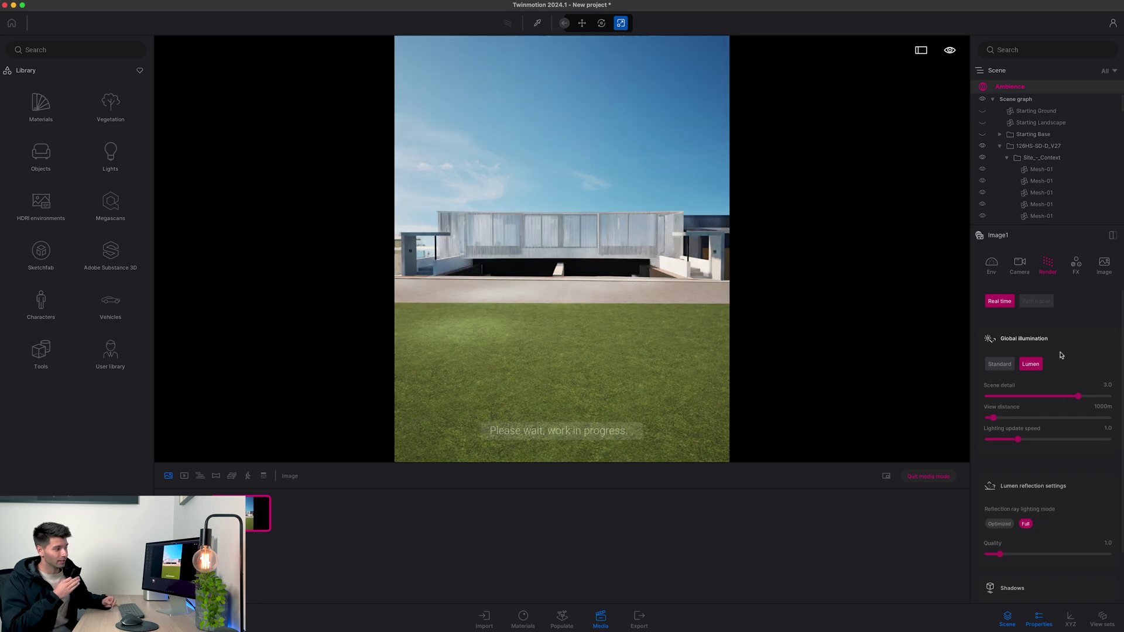
scroll(1034, 449, "down", 3)
left_click_drag(1049, 512, 1075, 514)
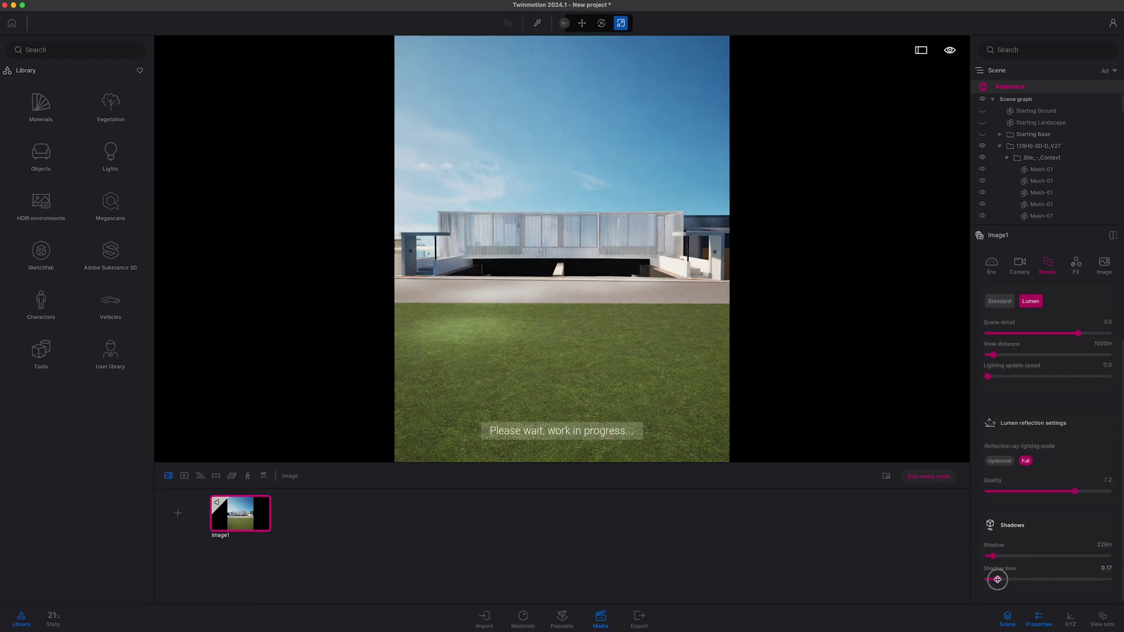
Step: Set highlight reduction to 1.00, shadow boost to 0.00 and vignetting to 0%, and show the Grid composition overlay
left_click(1019, 264)
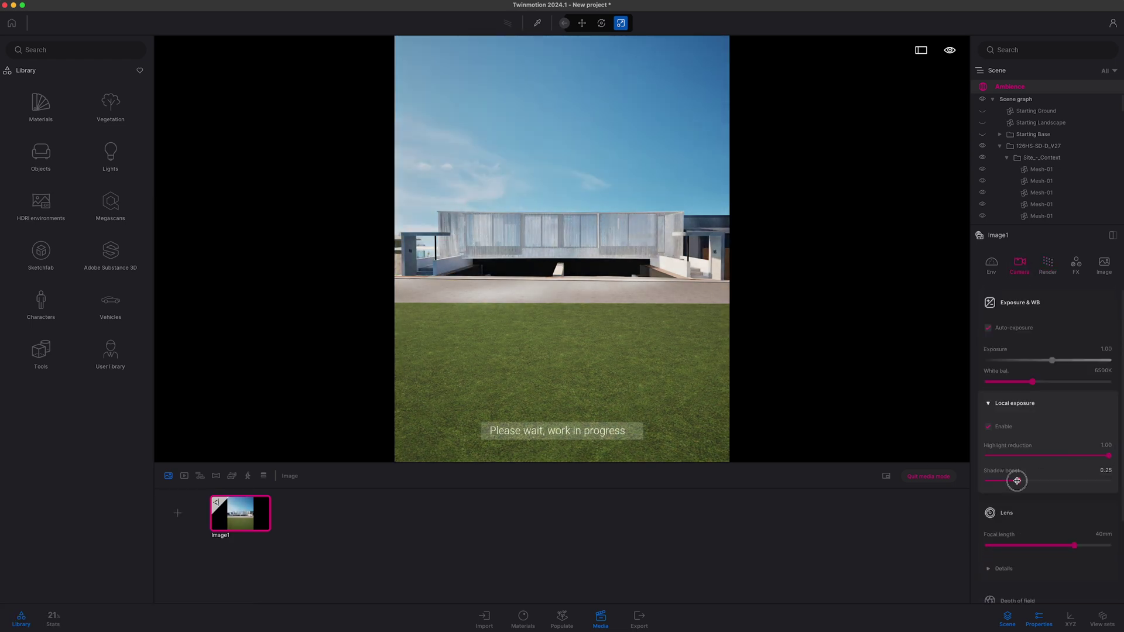
left_click_drag(1036, 598, 987, 598)
scroll(999, 519, "down", 5)
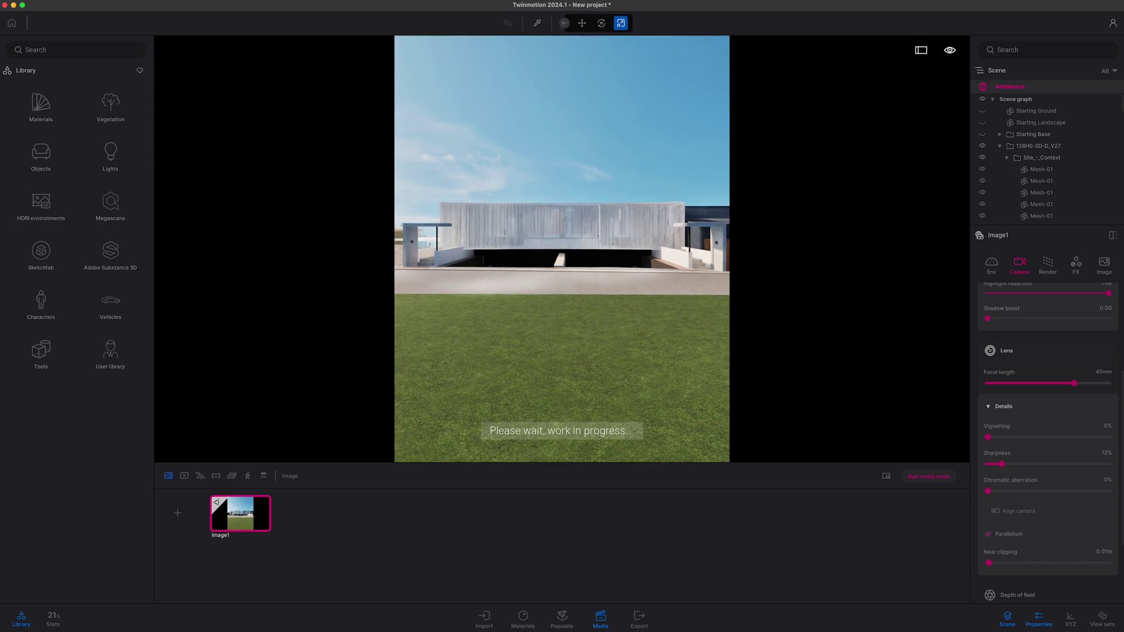
scroll(1033, 500, "down", 3)
left_click(1019, 556)
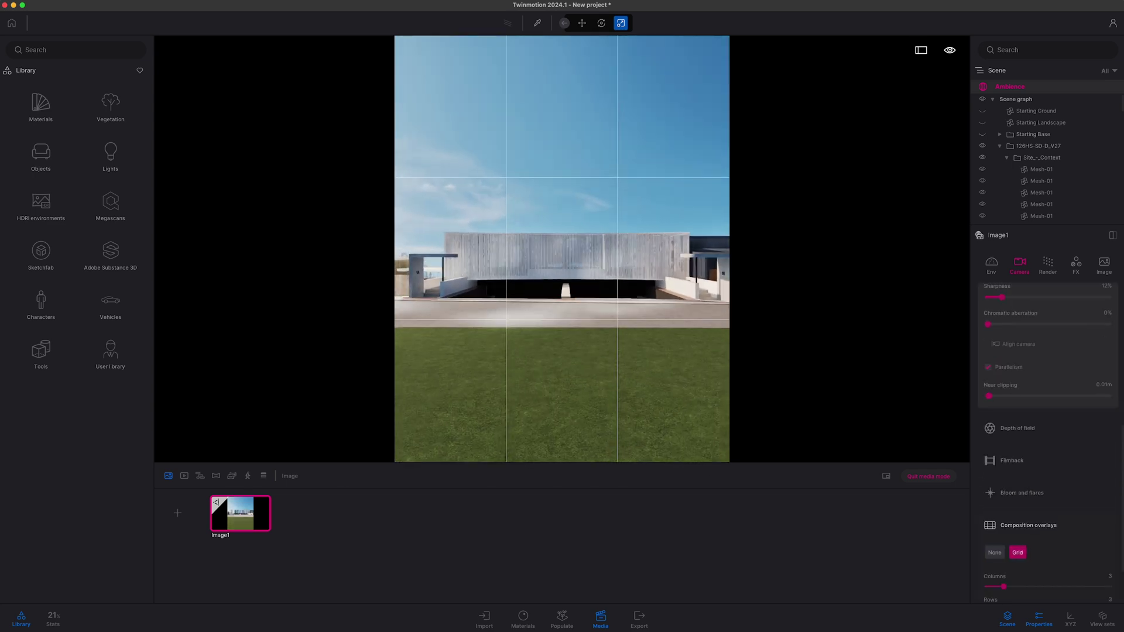
Step: Fine-tune the sun reflection to about 0.92 and lower the camera's white balance slightly
left_click(991, 265)
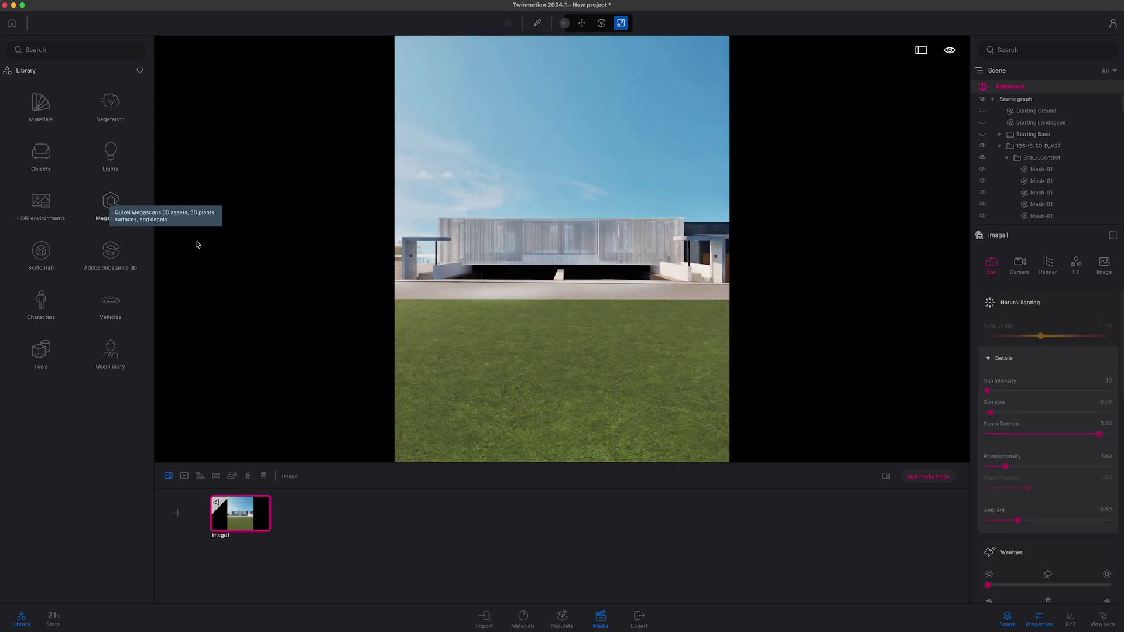
left_click(1019, 265)
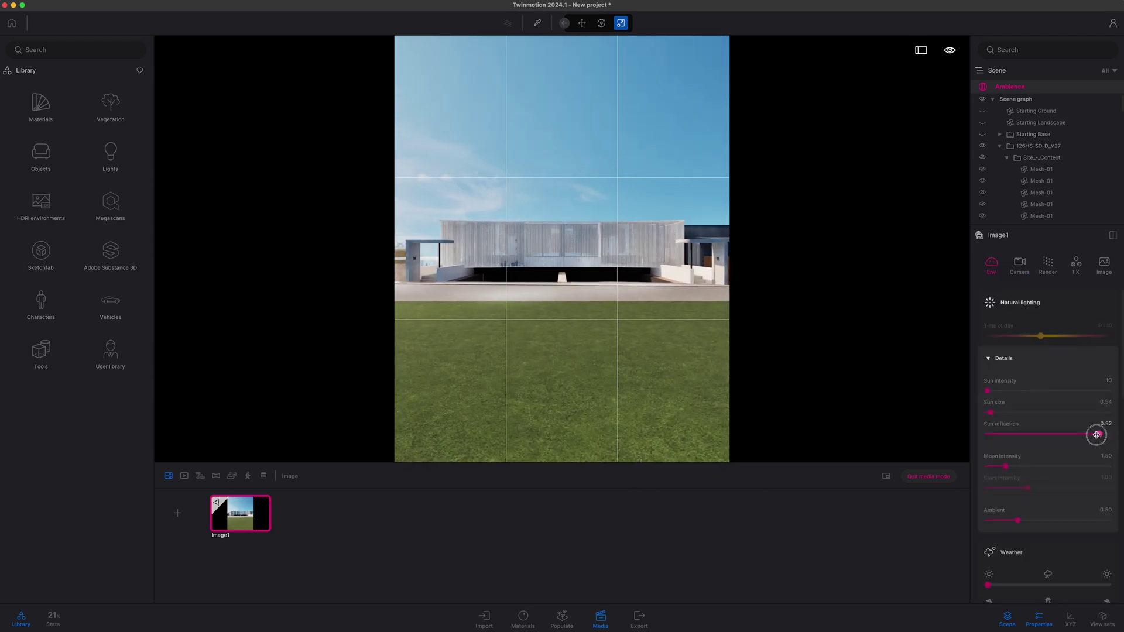
scroll(1031, 510, "down", 1)
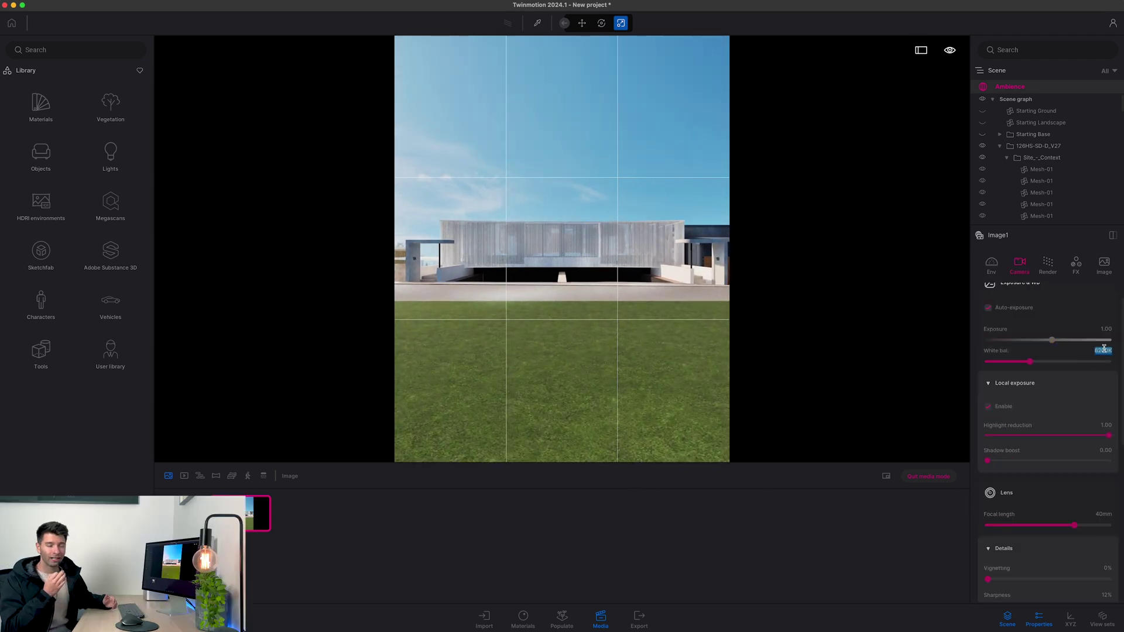
Step: Set the HDRI backdrop's size to 500 m and its height offset to -50 m
scroll(1043, 445, "down", 5)
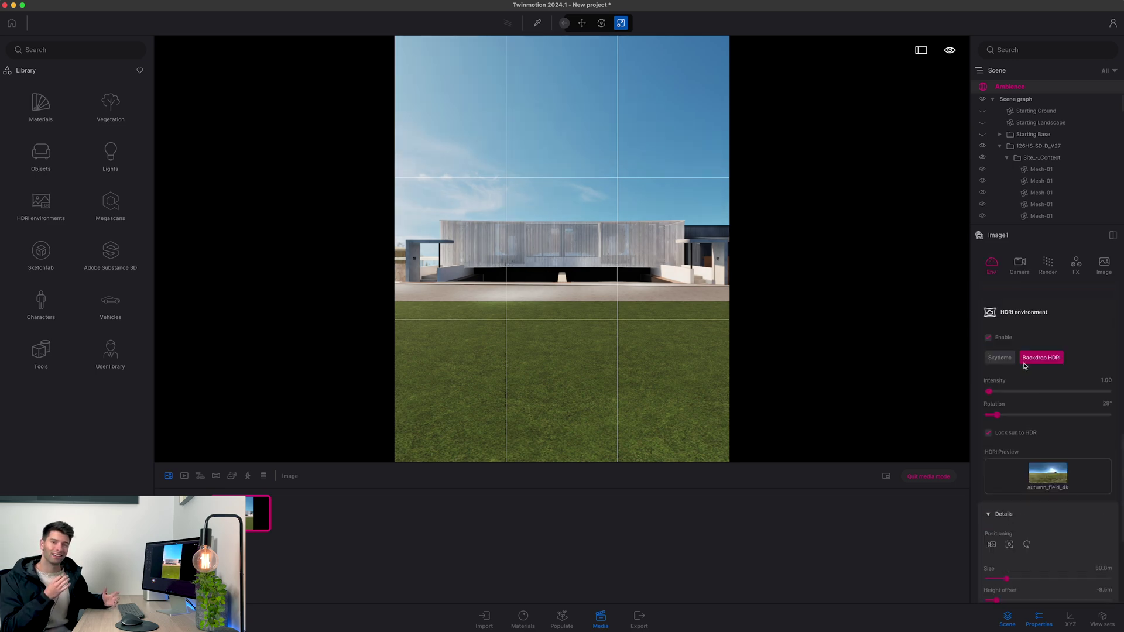
scroll(996, 462, "down", 3)
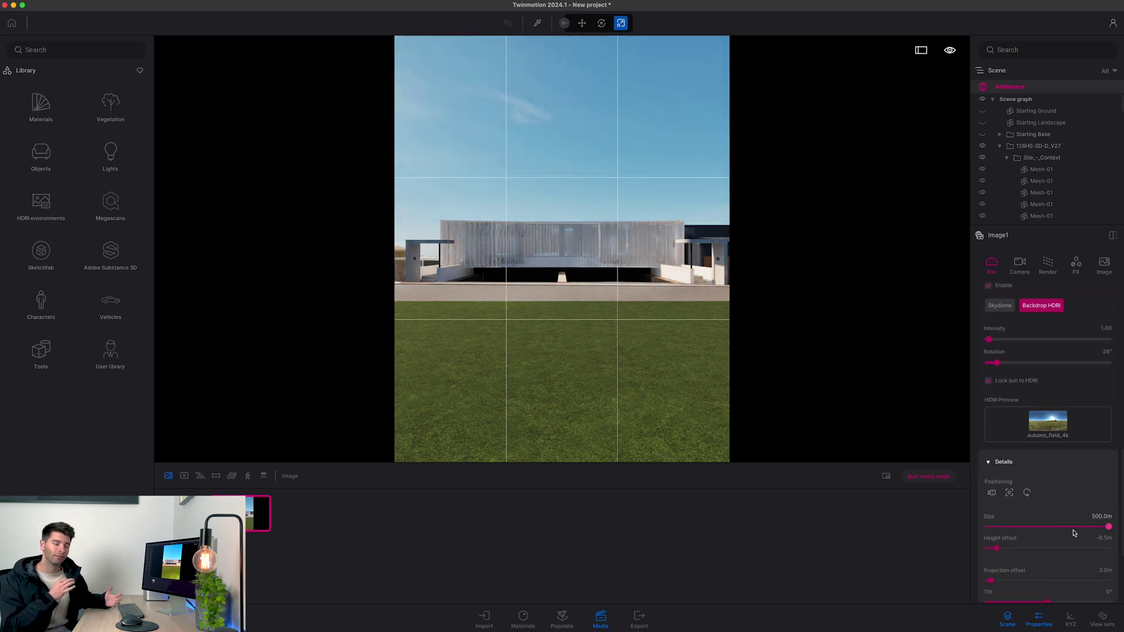
left_click_drag(1109, 438, 1054, 438)
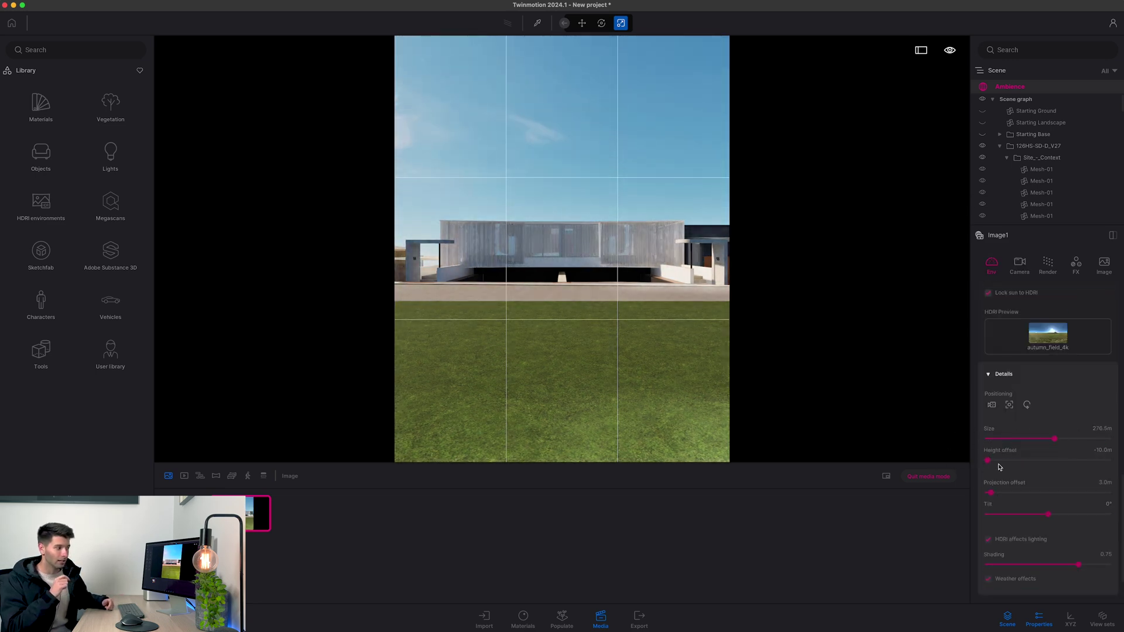
scroll(996, 410, "up", 2)
left_click_drag(1054, 543, 1109, 543)
scroll(1104, 515, "down", 3)
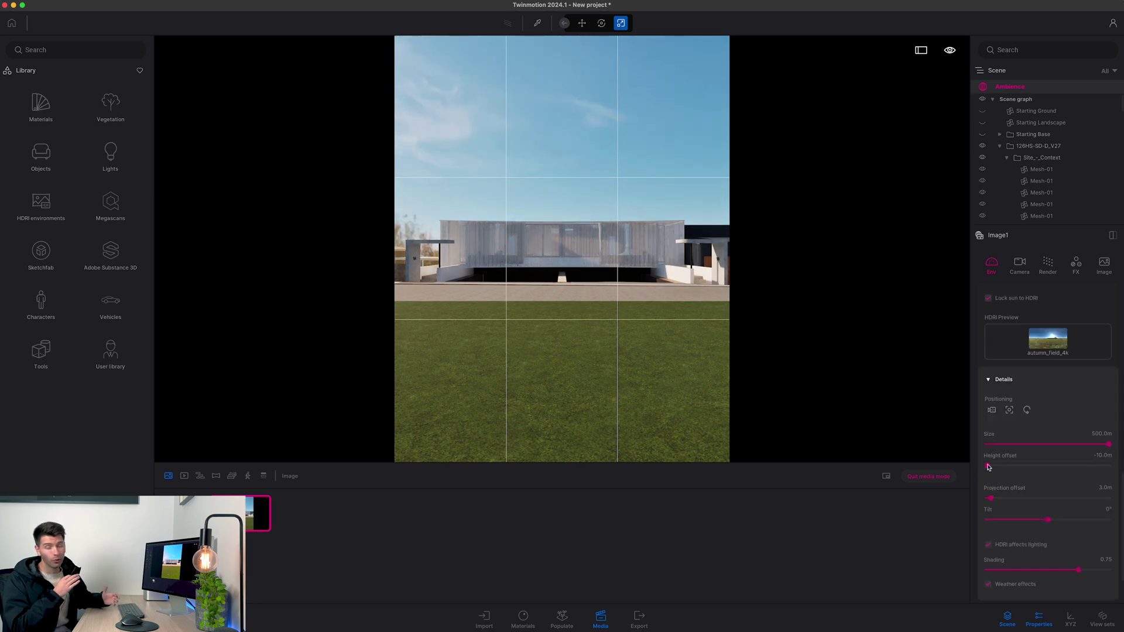
double_click(1101, 456)
type("-50")
key("Return")
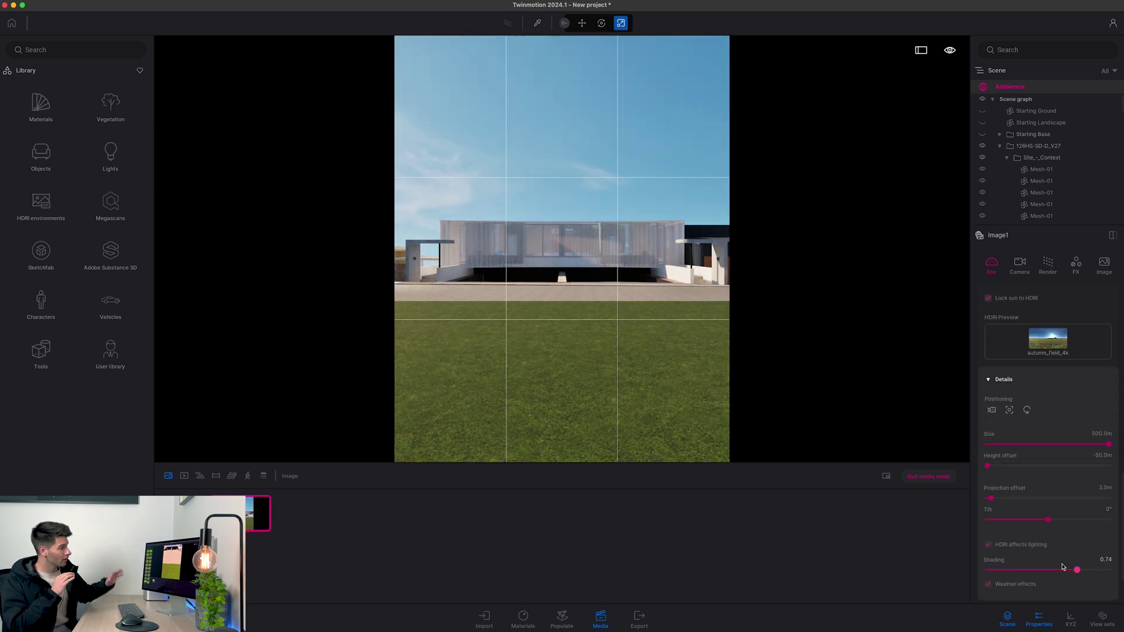
Step: Try to fill the foreground verge with a populate area of Long grass 01, outlining its boundary across the grass
key("ctrl+3")
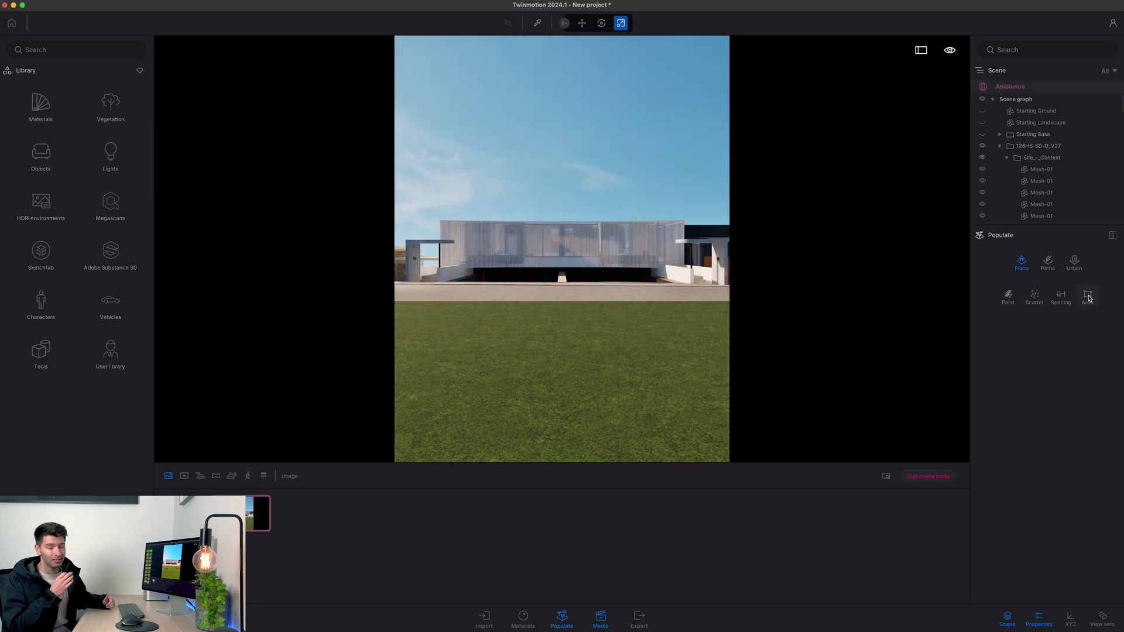
left_click(111, 103)
left_click(110, 97)
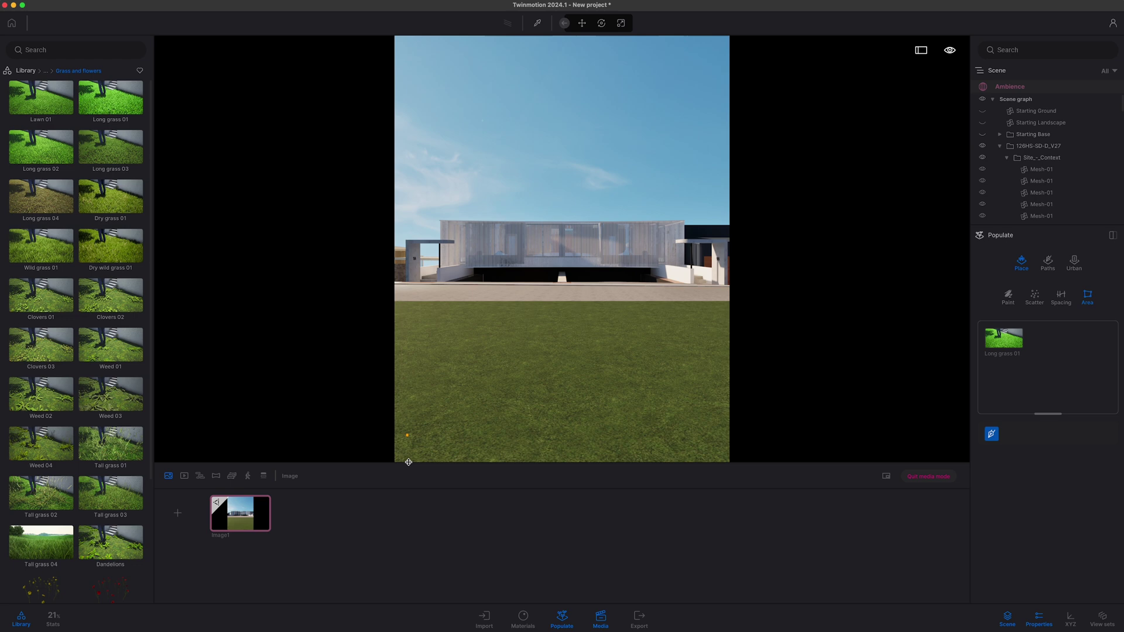
left_click(466, 353)
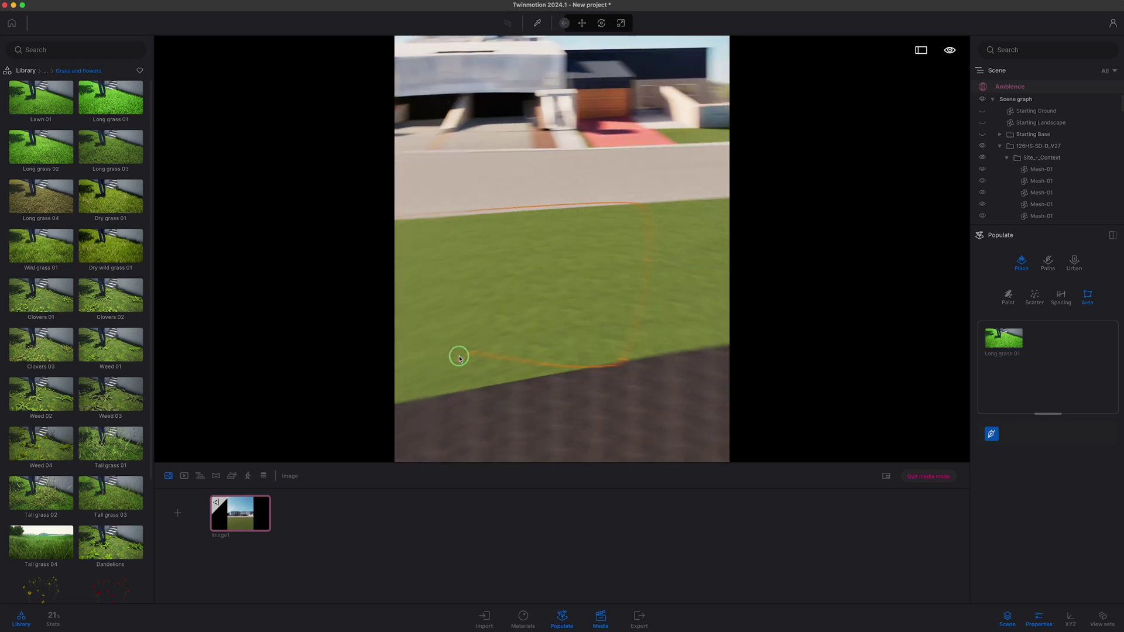
left_click(460, 358)
Step: Try random spacing 0.00, probability 1.00, edge falloff with 0.00 m distance and random scale 0.59 on the grass area
left_click_drag(1048, 270, 1106, 276)
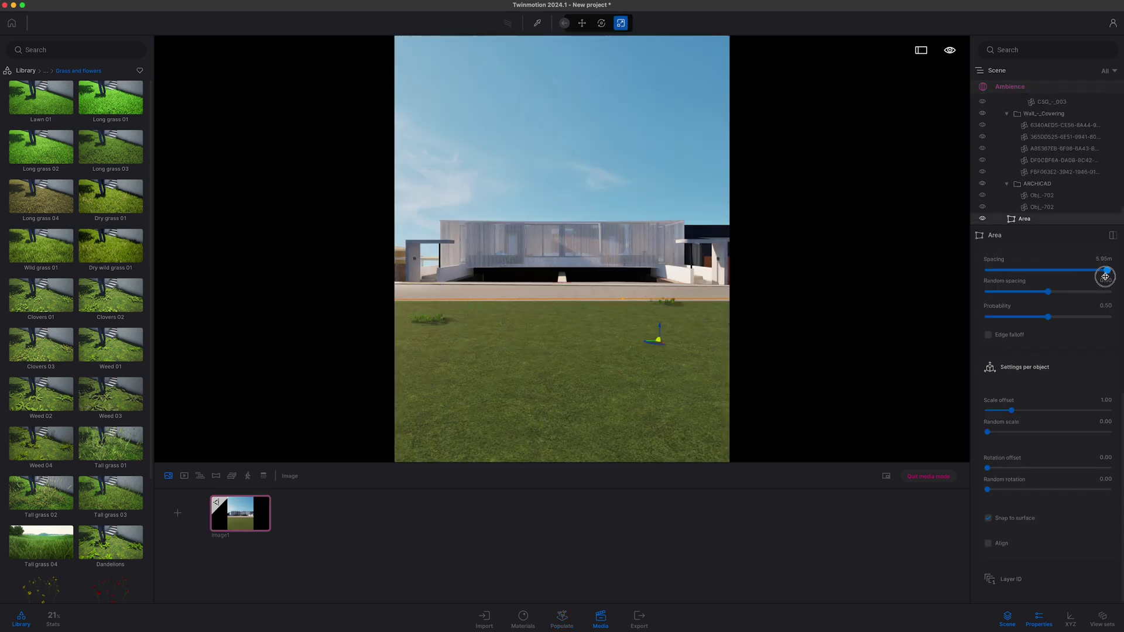
left_click(1103, 259)
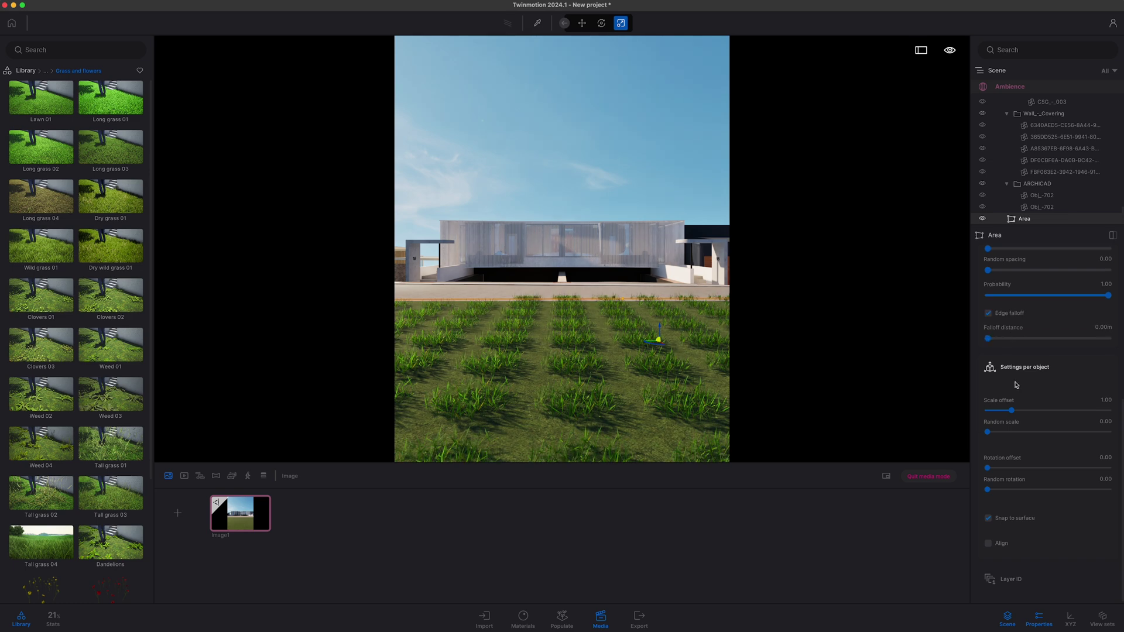
left_click(1104, 401)
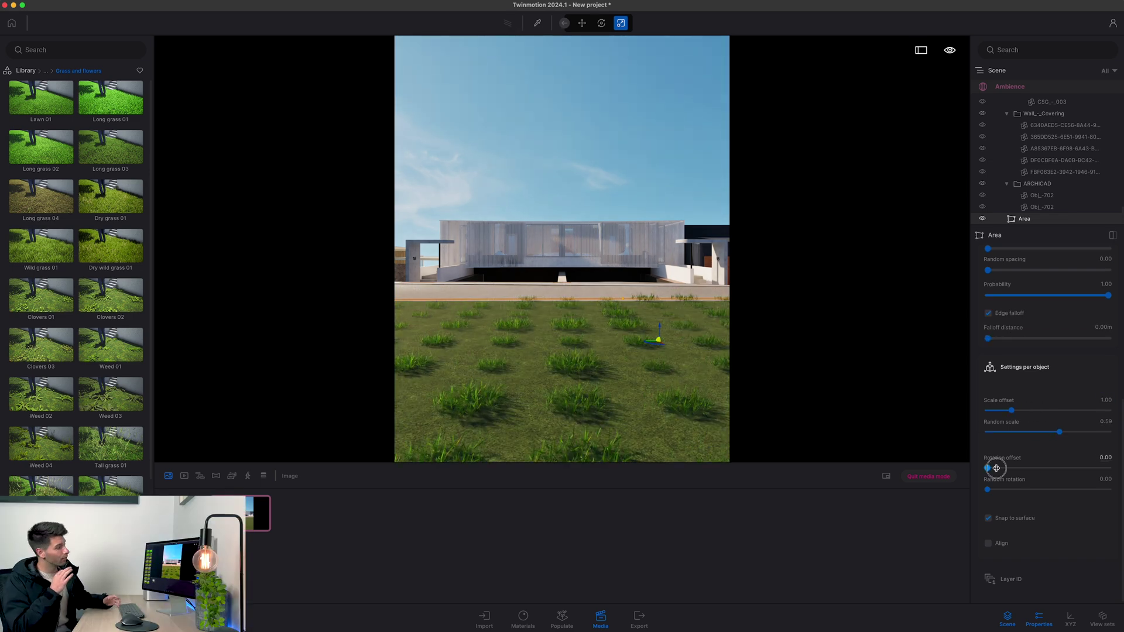
scroll(1050, 462, "up", 5)
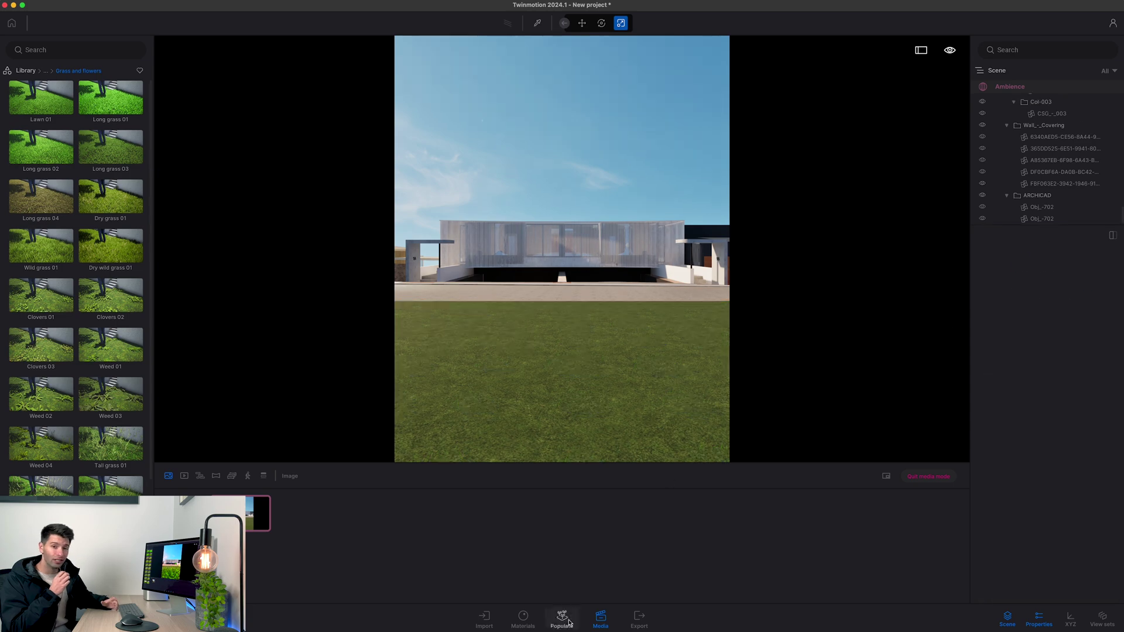
Step: Paint Lawn 01 over the verge in front of the road and set the brush diameter to 2 m
left_click(1008, 295)
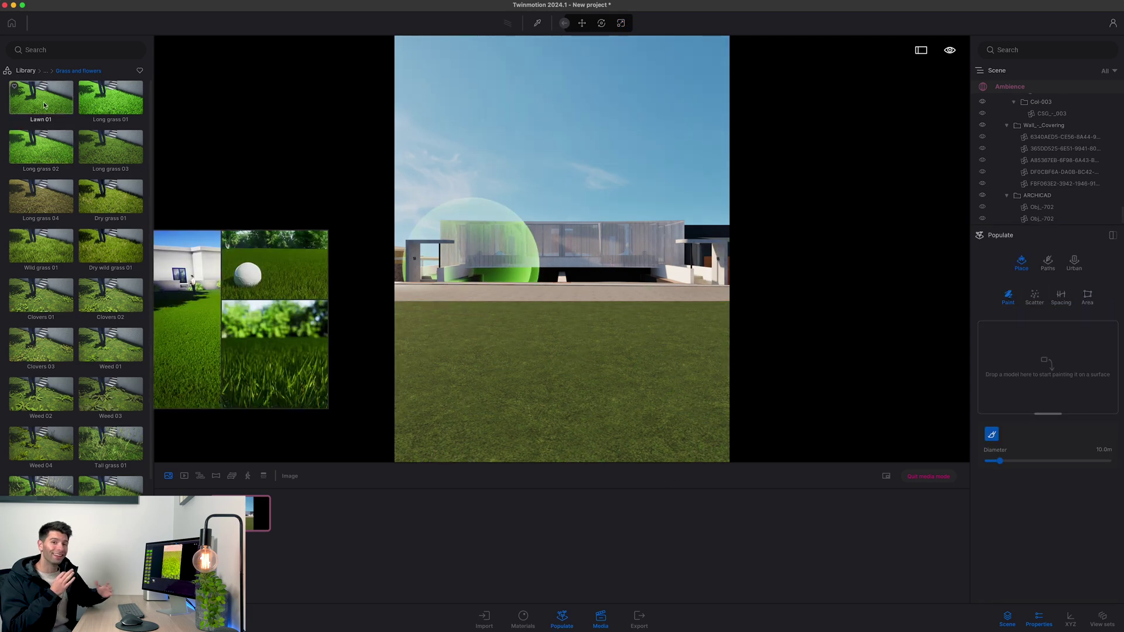
left_click_drag(41, 97, 1048, 366)
left_click_drag(468, 328, 674, 410)
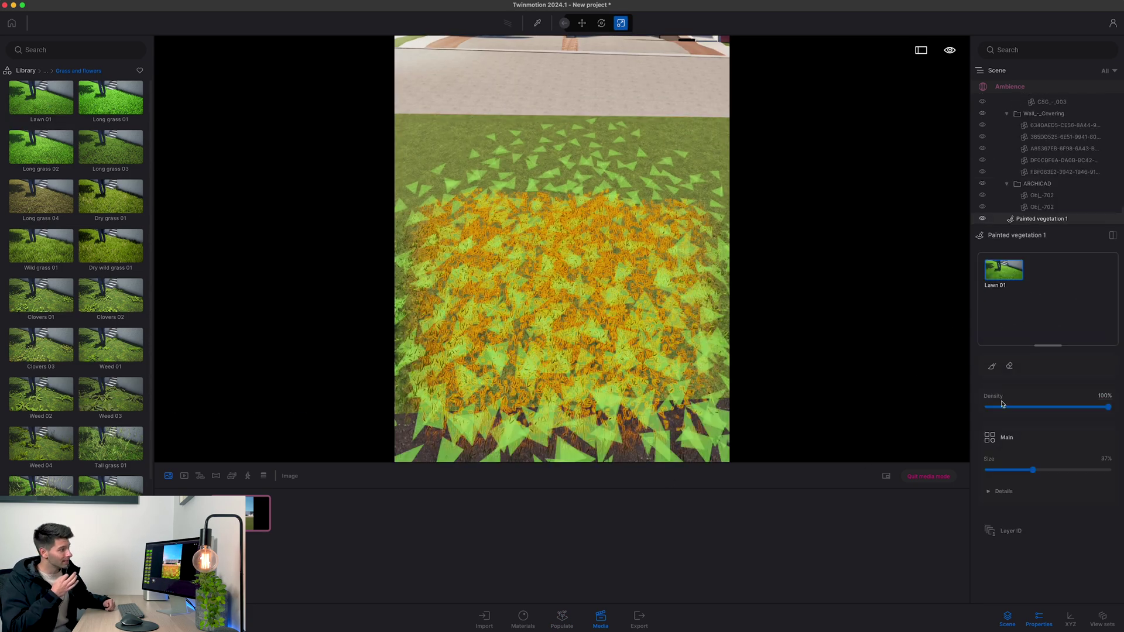
left_click(1105, 381)
type("2")
key("Return")
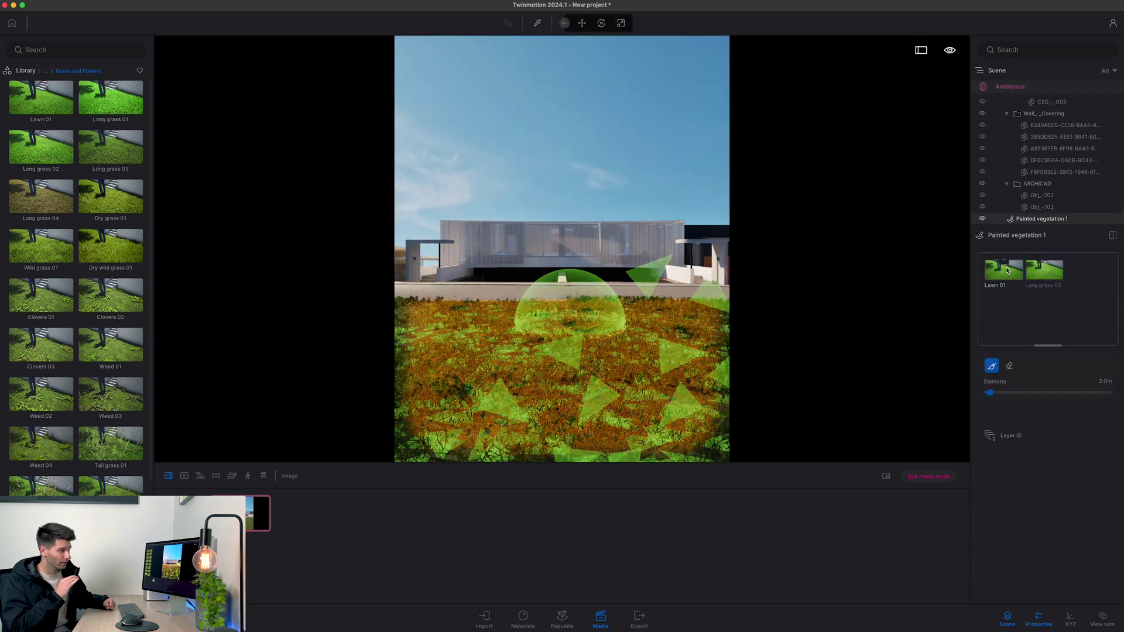
Step: Replace Lawn 01 with Long grass 02 at 100% density in the painted vegetation and mix in sparse Buttercups
left_click_drag(41, 146, 1004, 270)
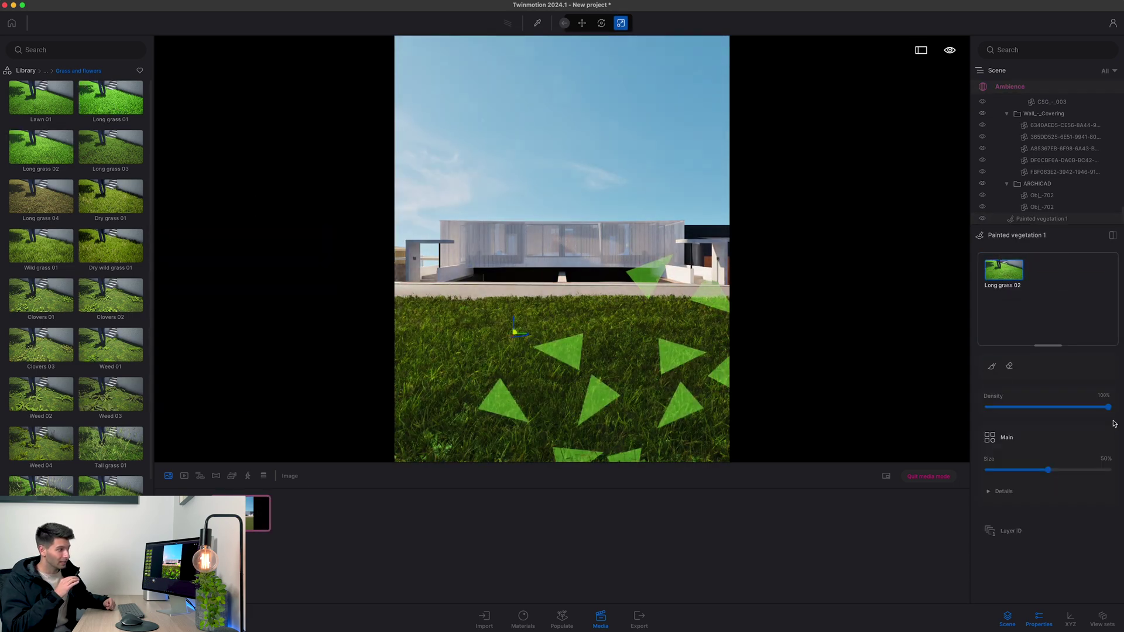
scroll(47, 217, "down", 4)
left_click_drag(41, 480, 1045, 270)
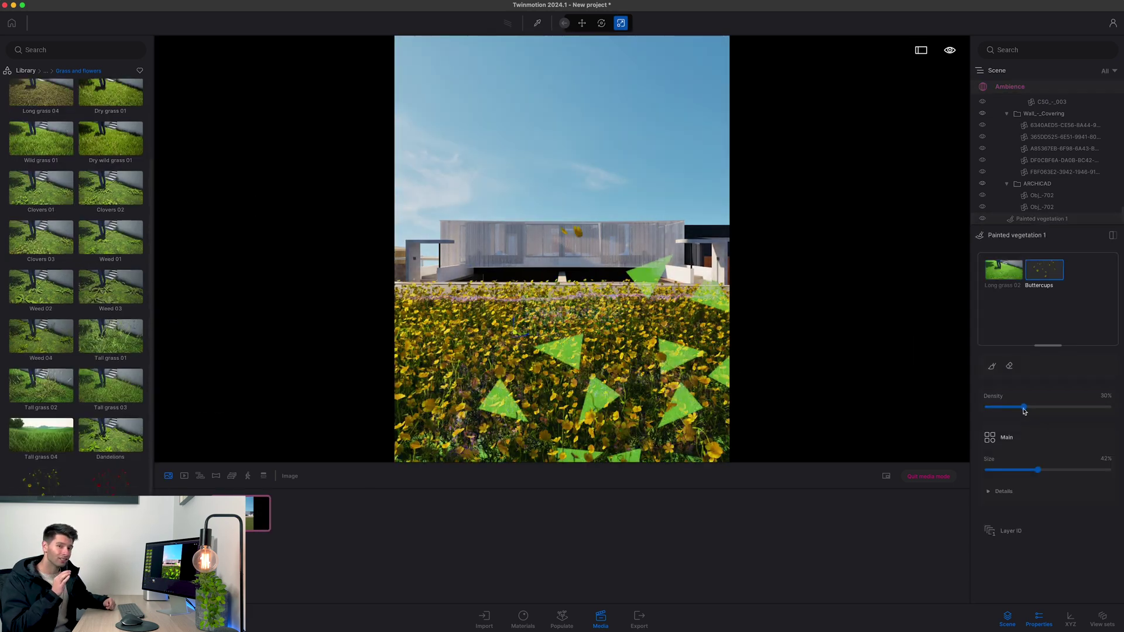
left_click_drag(1024, 409, 990, 409)
Step: Add Daisies to the painted grass mix at a size of 67% and a low density
scroll(75, 459, "down", 2)
left_click_drag(41, 477, 1085, 271)
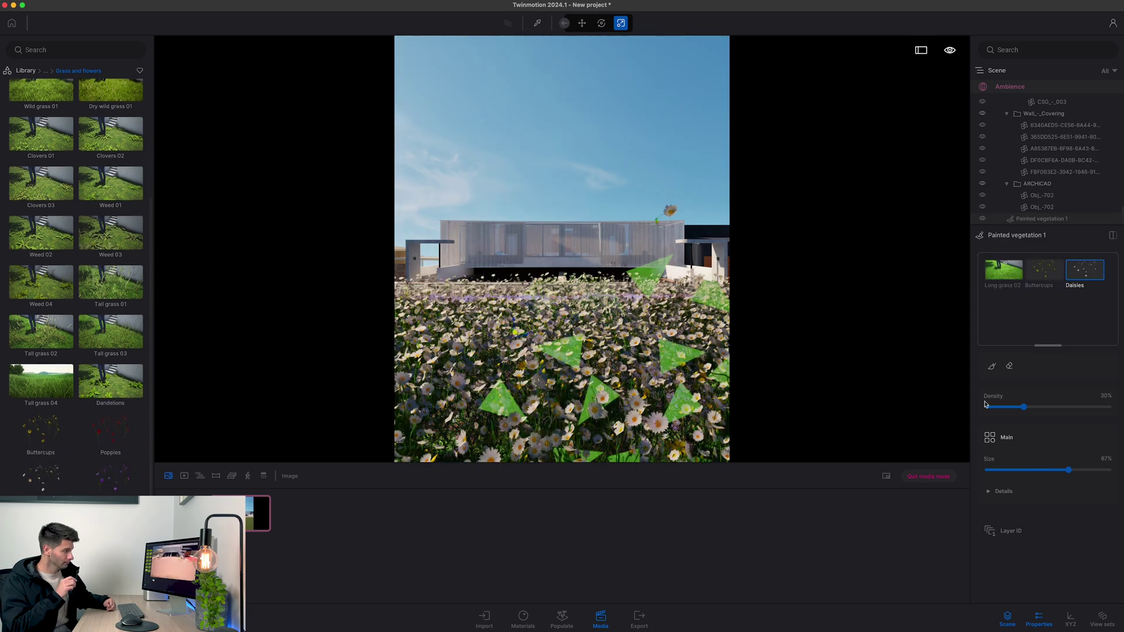
left_click(688, 218)
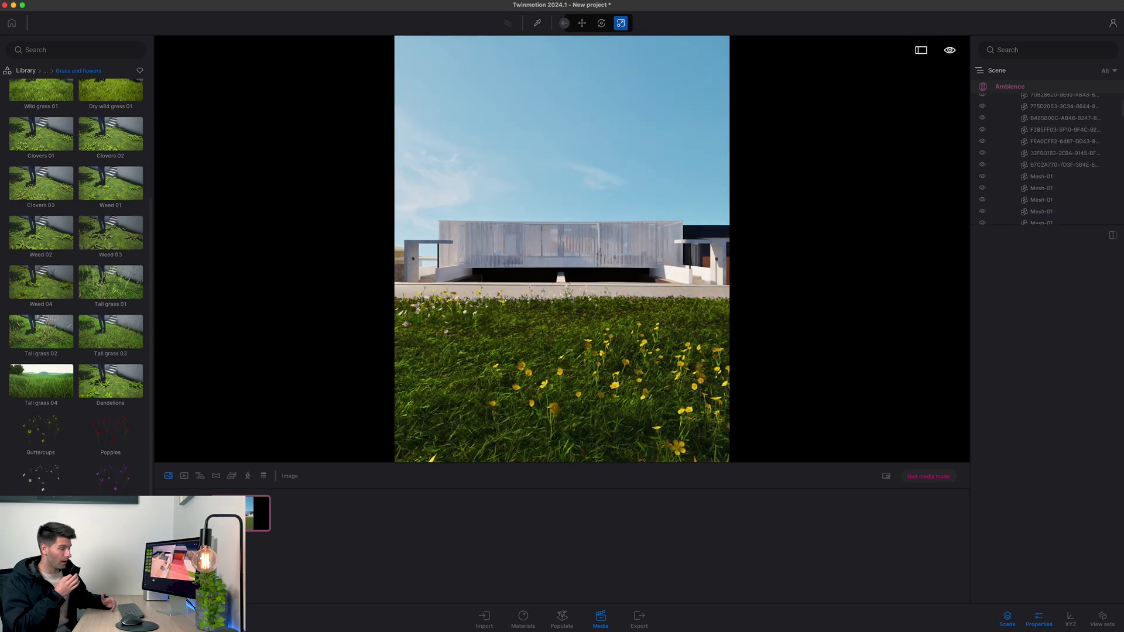
Step: Paint the grass and flower mix over the neighbouring lawns, path edges and street verge, using brush diameters of 0.5 m and 2 m
left_click(929, 476)
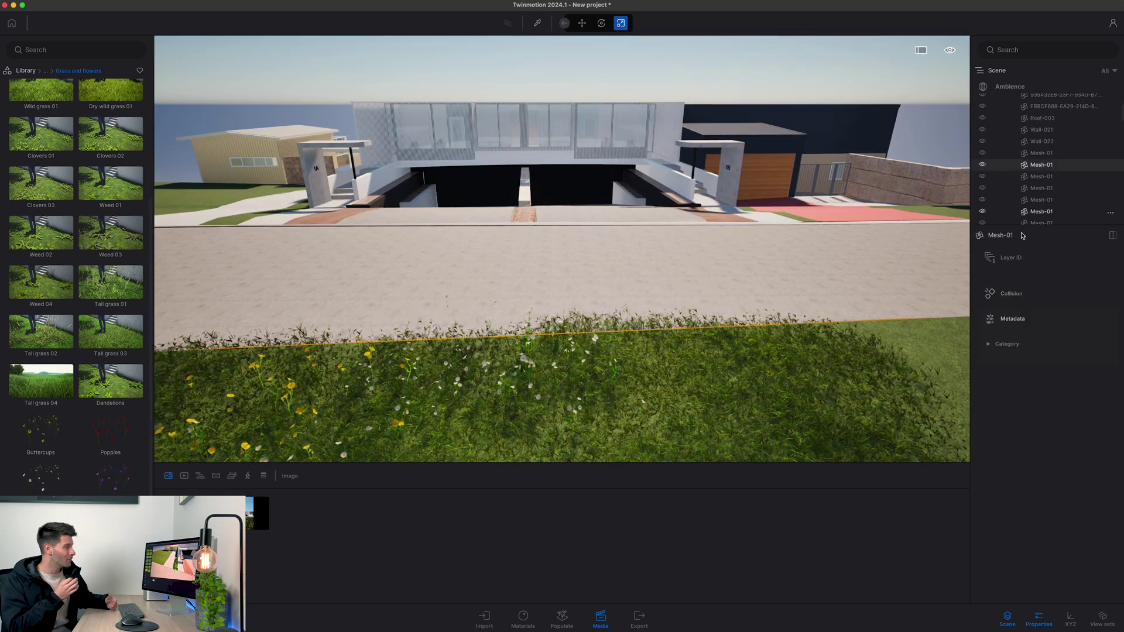
left_click(1042, 218)
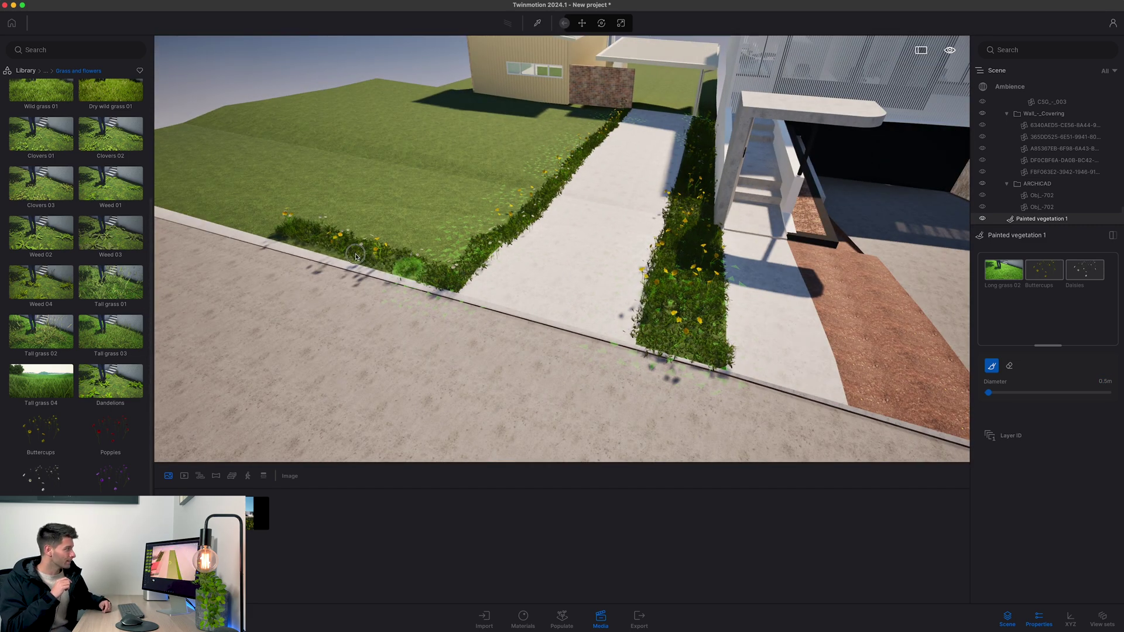
left_click(1103, 381)
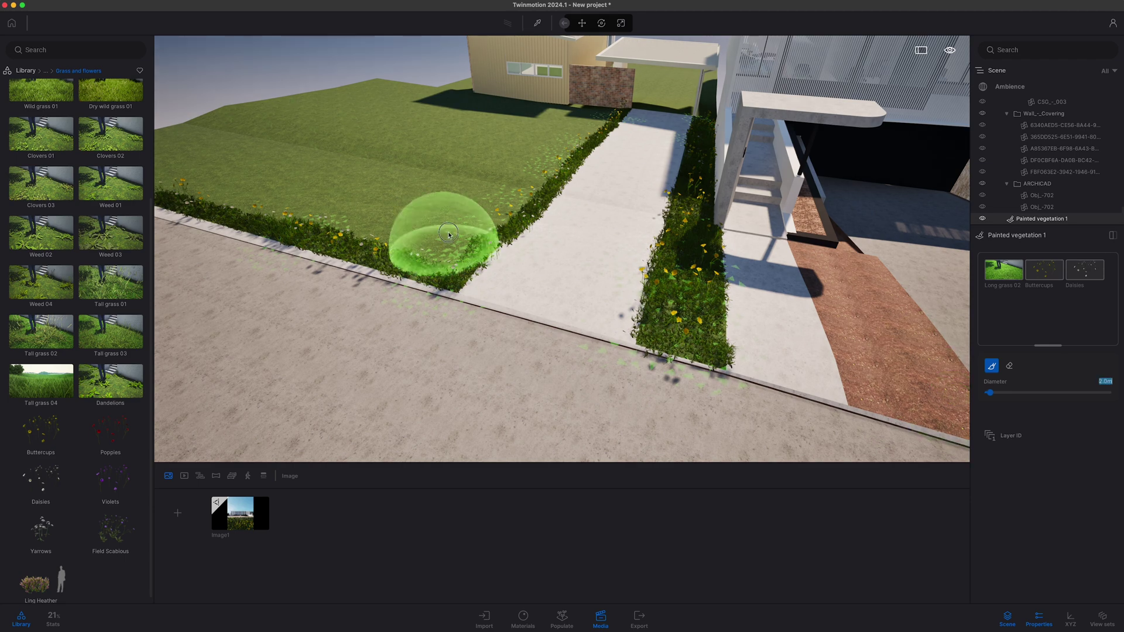
mouse_move(456, 102)
left_mouse_down()
mouse_move(314, 200)
mouse_move(502, 131)
left_mouse_up()
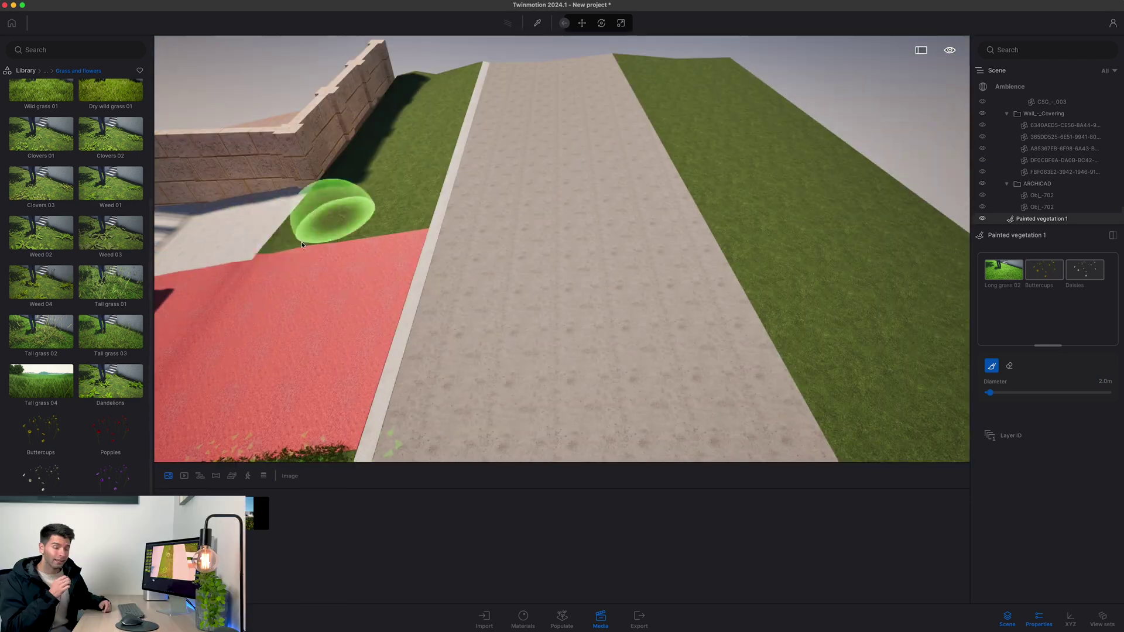
mouse_move(322, 219)
left_mouse_down()
mouse_move(442, 103)
mouse_move(374, 147)
mouse_move(444, 151)
left_mouse_up()
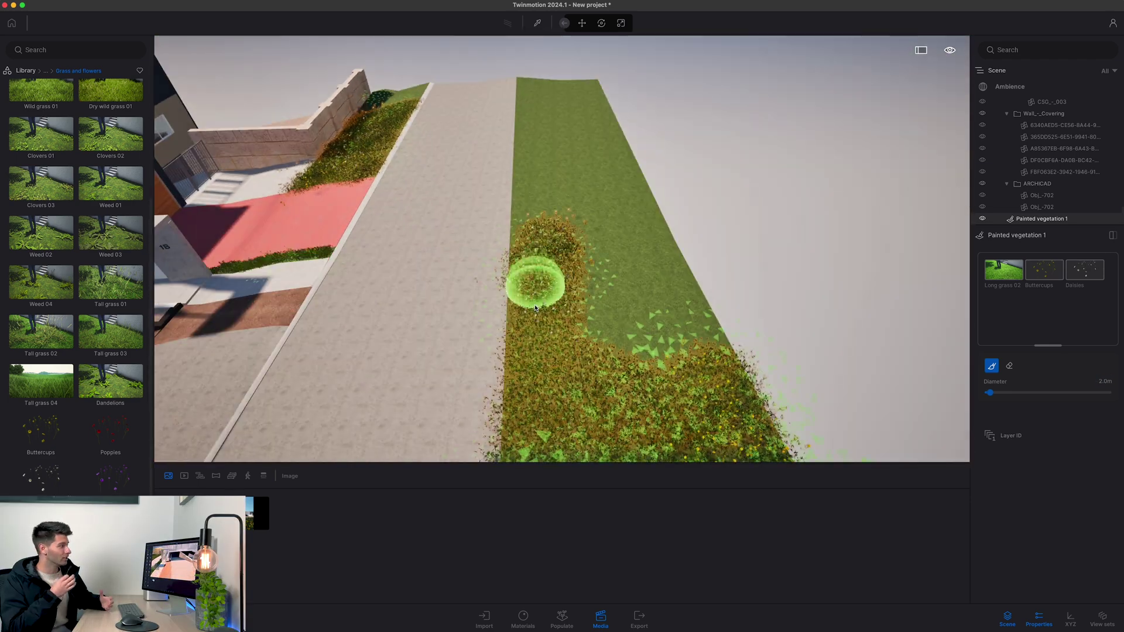
left_click_drag(535, 307, 562, 321)
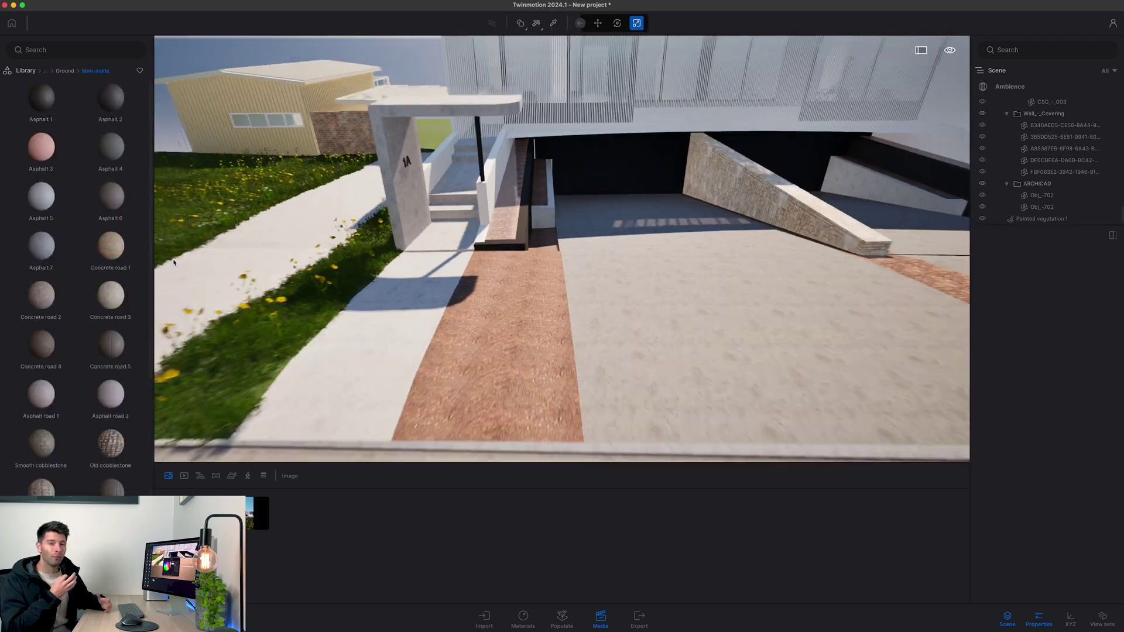
Step: Apply Asphalt 4 to the road and driveway with a black tint, 0% grunge, 14% luminosity, 71% roughness and 6% metallic
left_click_drag(111, 97, 562, 352)
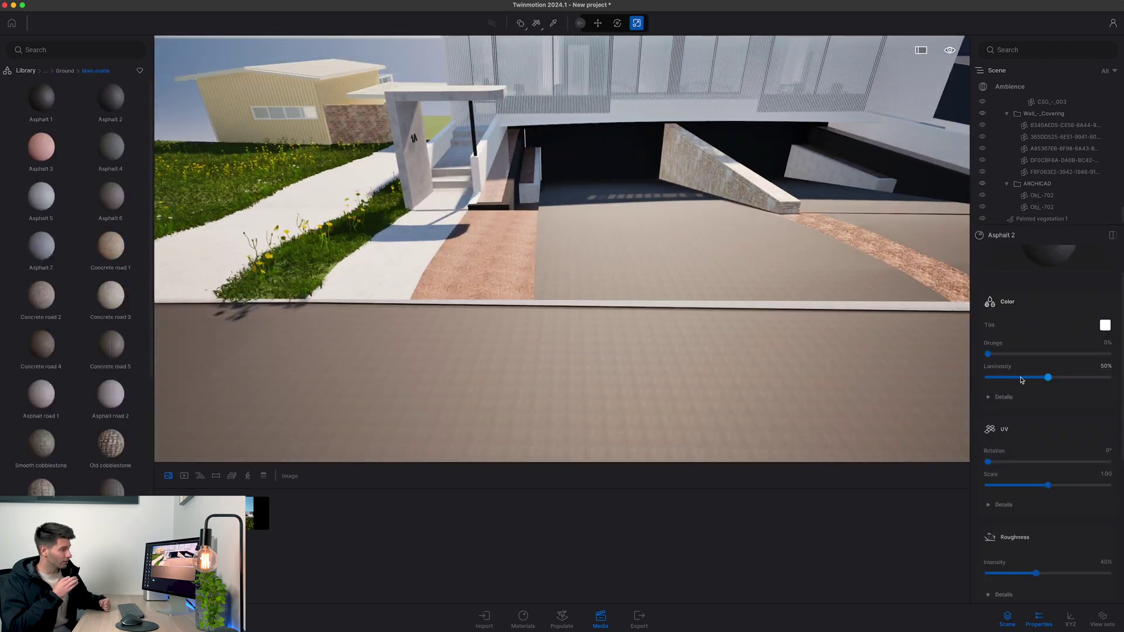
left_click(1021, 378)
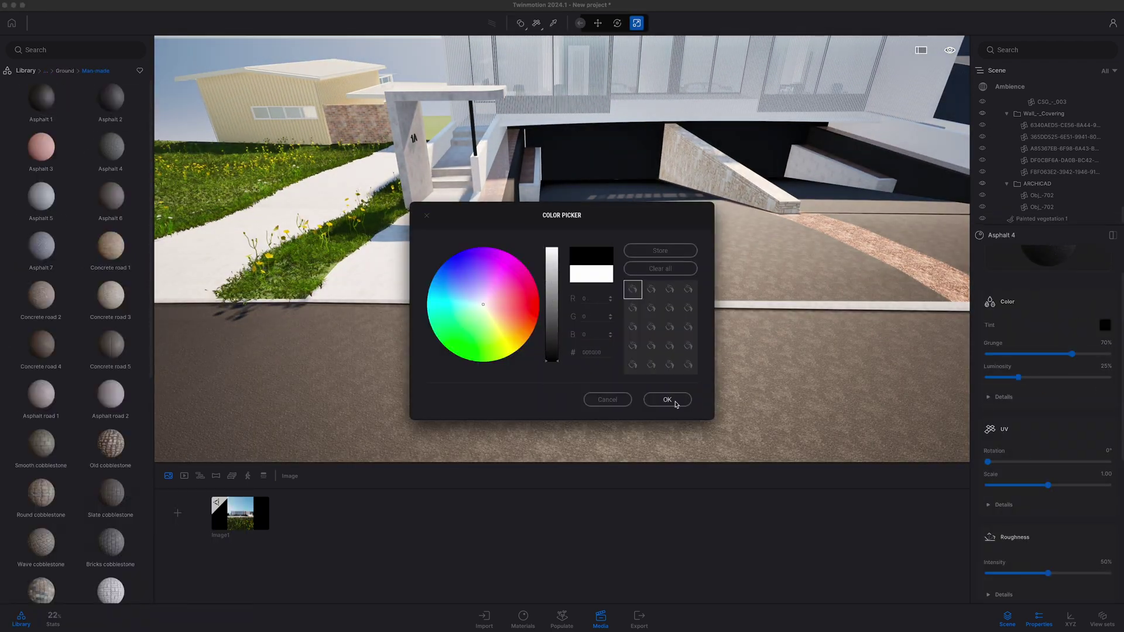
left_click(667, 400)
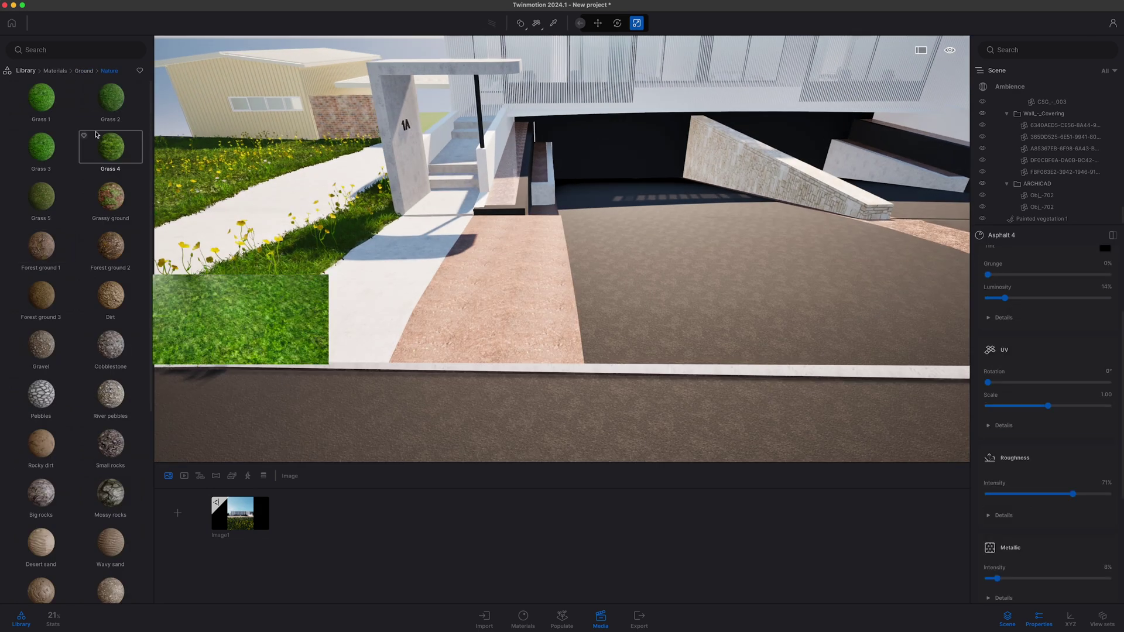
Step: Apply the Dirt ground material to the reddish beds beside the driveway and tint it grey
left_click_drag(110, 295, 644, 380)
left_click(1105, 257)
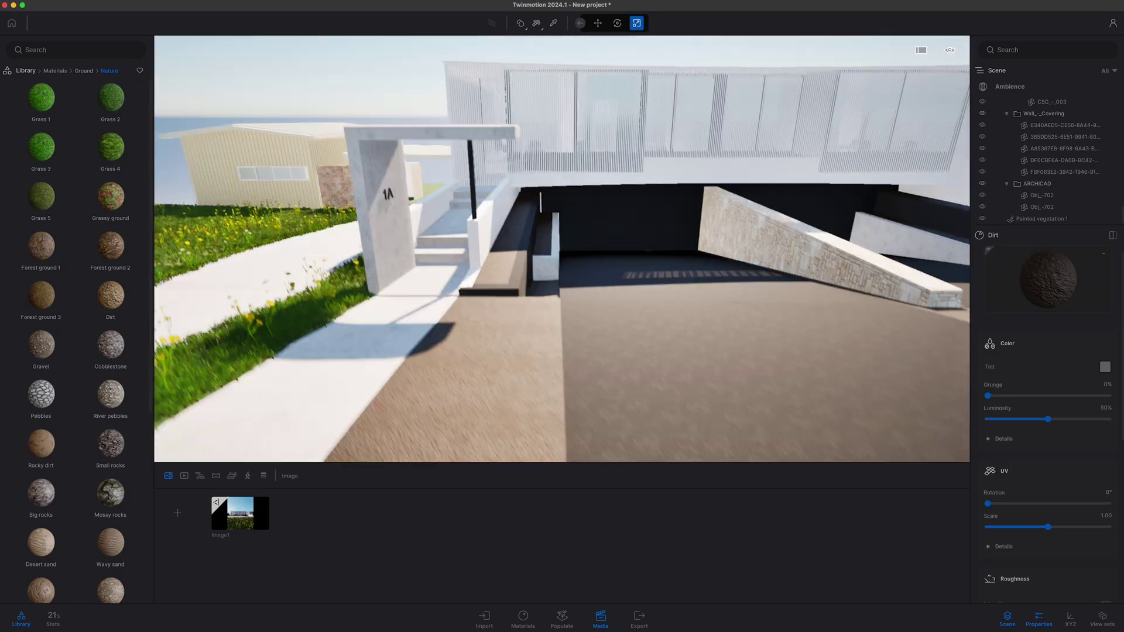
Step: Apply the Megascans Flagstone Wall surface to the sloped wall in the middle of the driveway
left_click(26, 71)
left_click(41, 153)
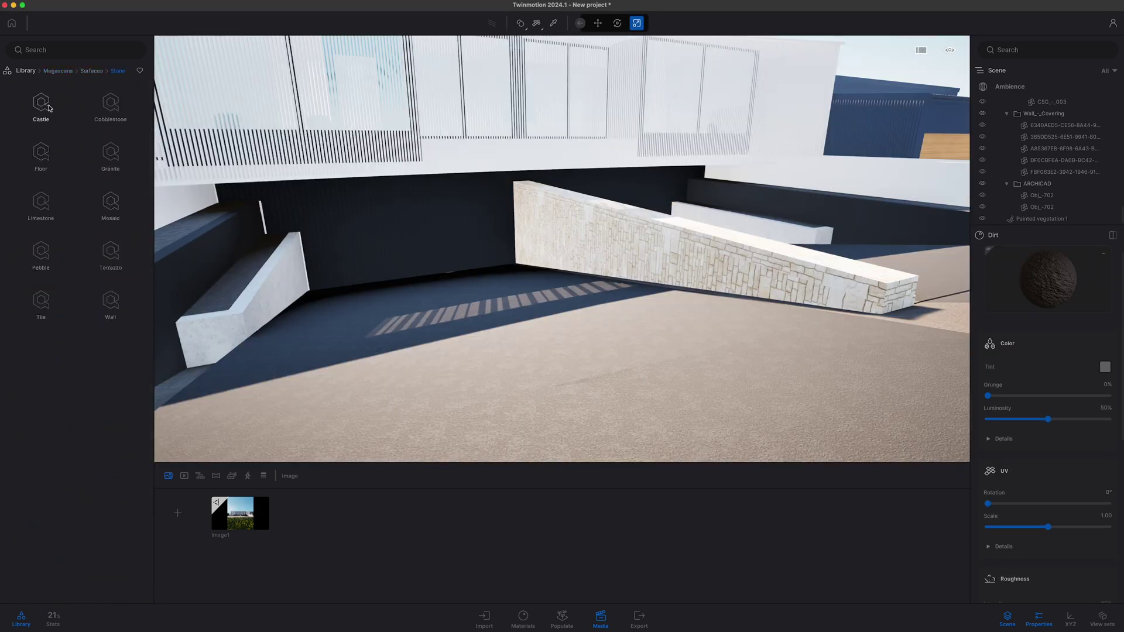
left_click(113, 289)
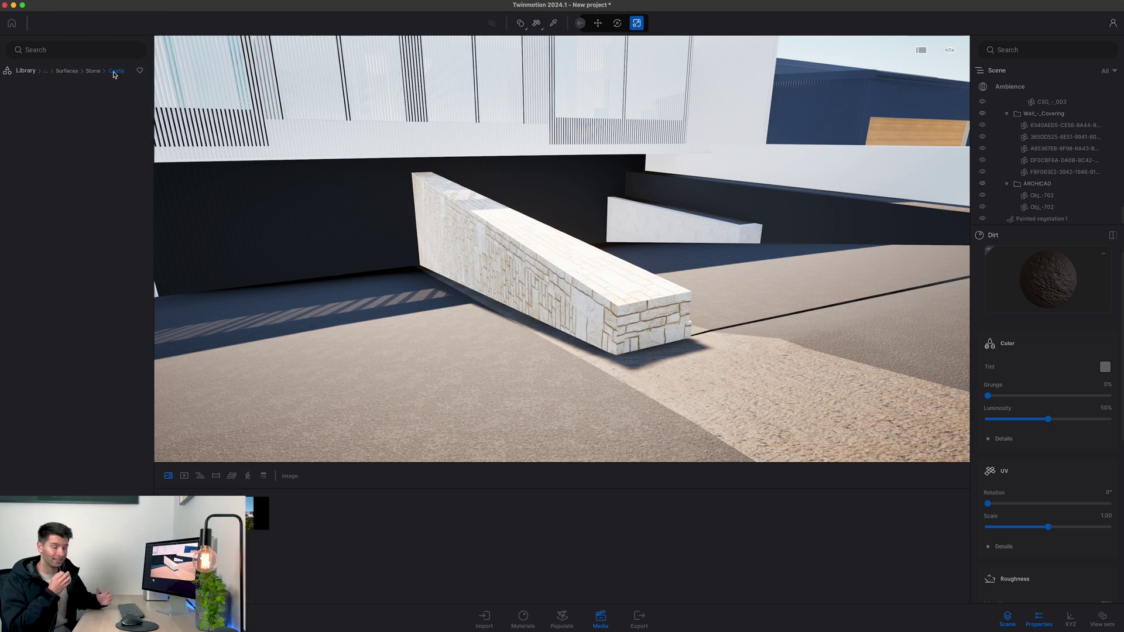
left_click(110, 301)
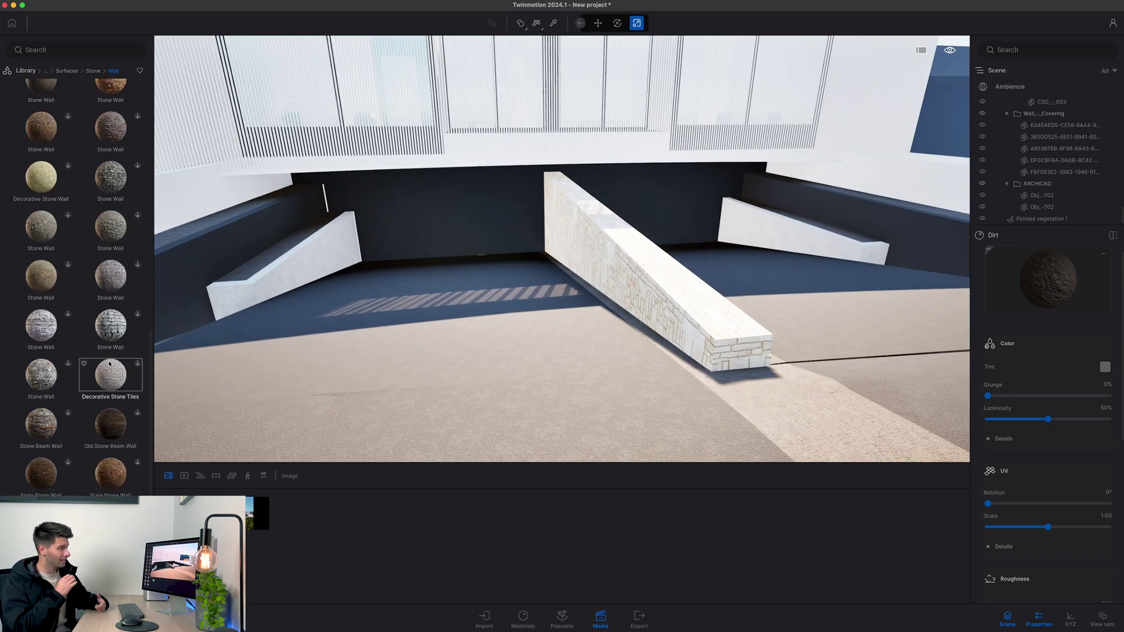
scroll(76, 293, "down", 3)
left_click_drag(111, 231, 670, 301)
scroll(1048, 423, "down", 4)
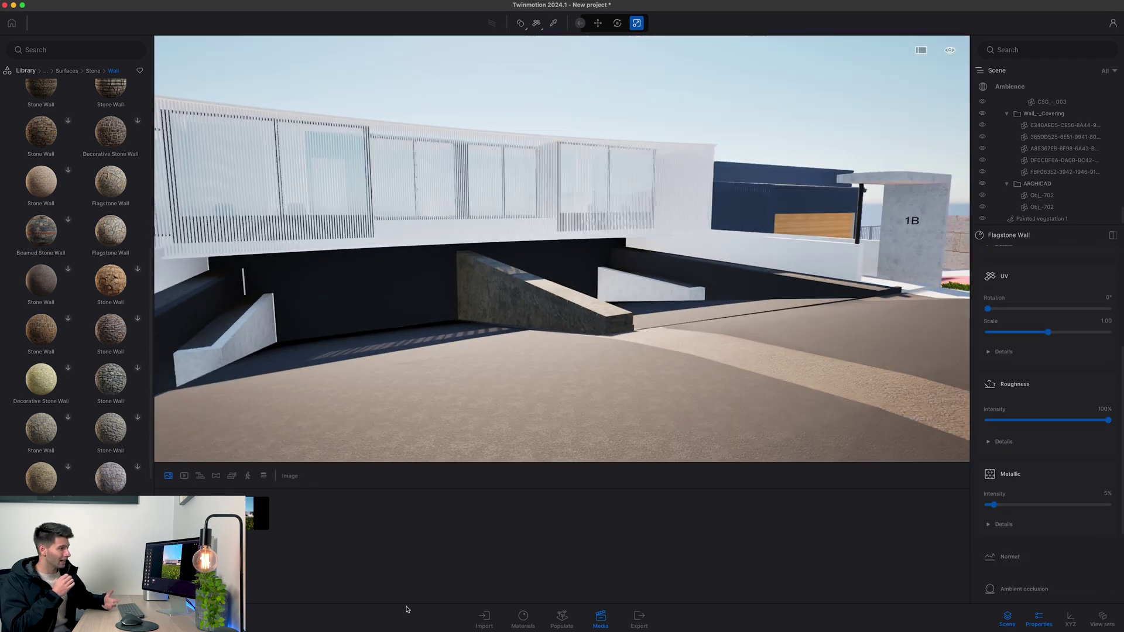
Step: Return to the saved Image1 street view and slightly adjust its render settings
left_click(258, 514)
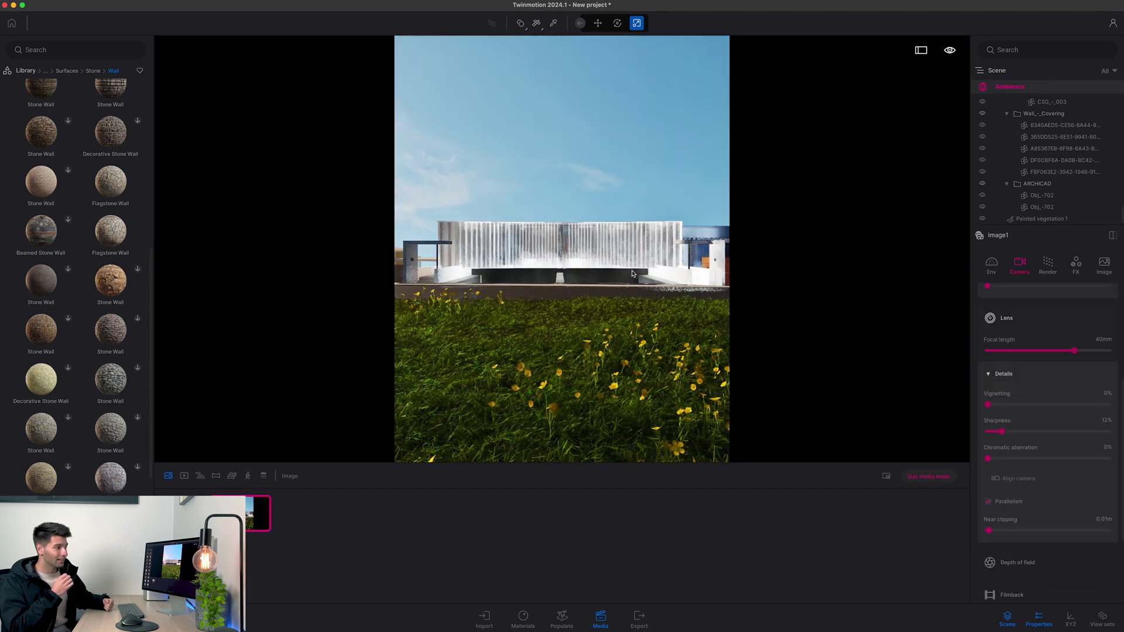
left_click(1048, 265)
mouse_move(1048, 332)
left_mouse_down()
mouse_move(1018, 332)
mouse_move(1046, 332)
left_mouse_up()
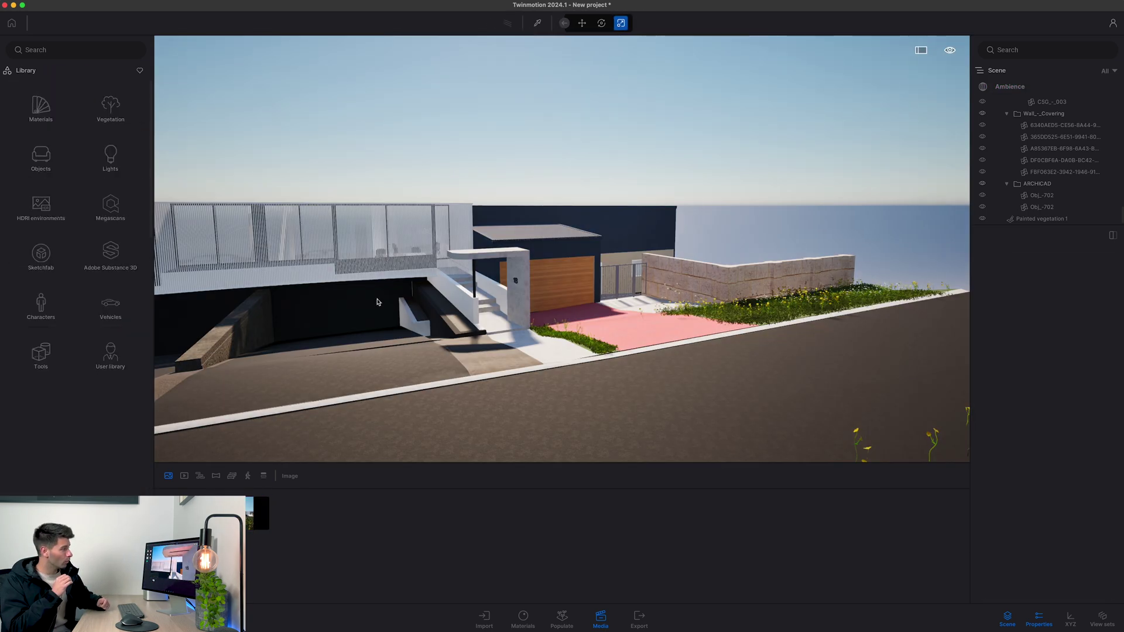
Step: Add the Nitraria billardierei shrub set from the Globe Plants High Poly library to the scene
left_click(53, 487)
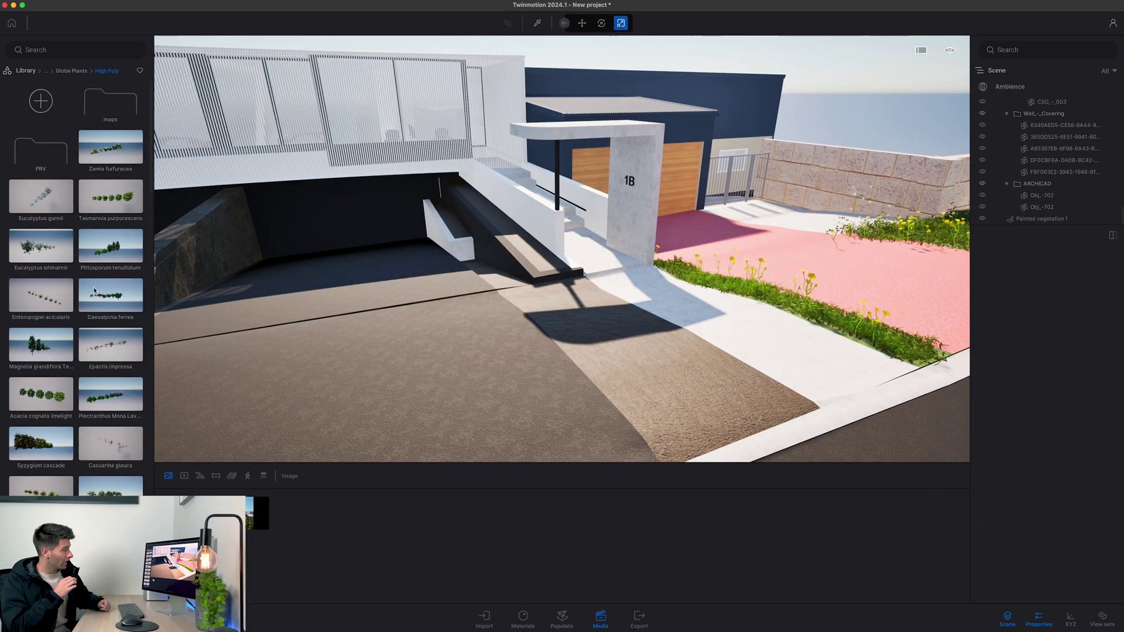
scroll(53, 391, "down", 5)
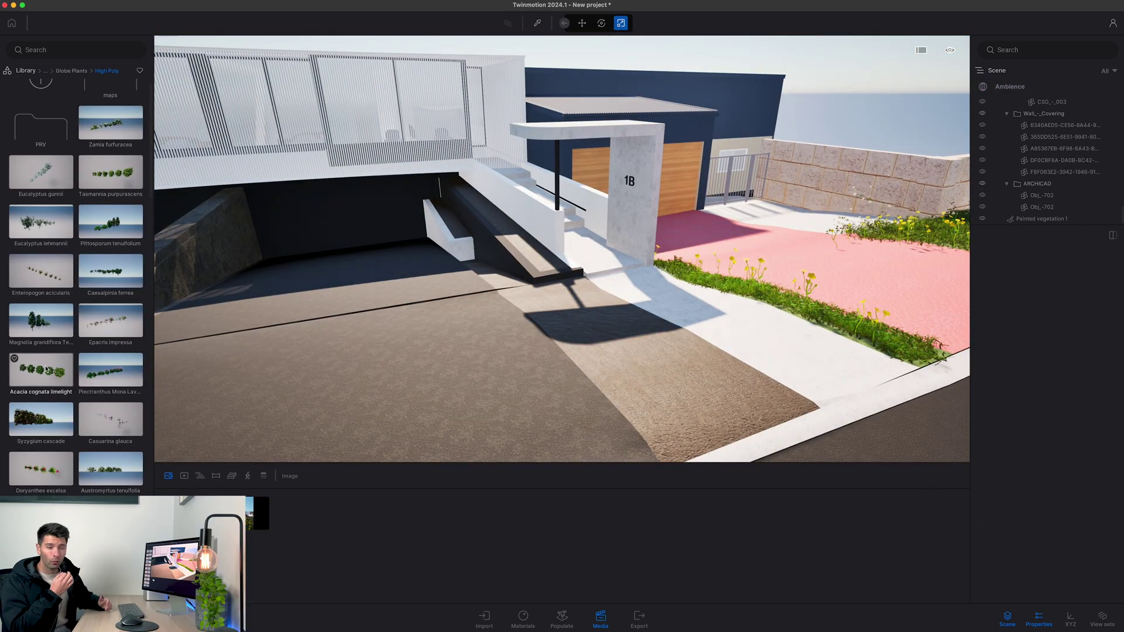
scroll(53, 391, "down", 1)
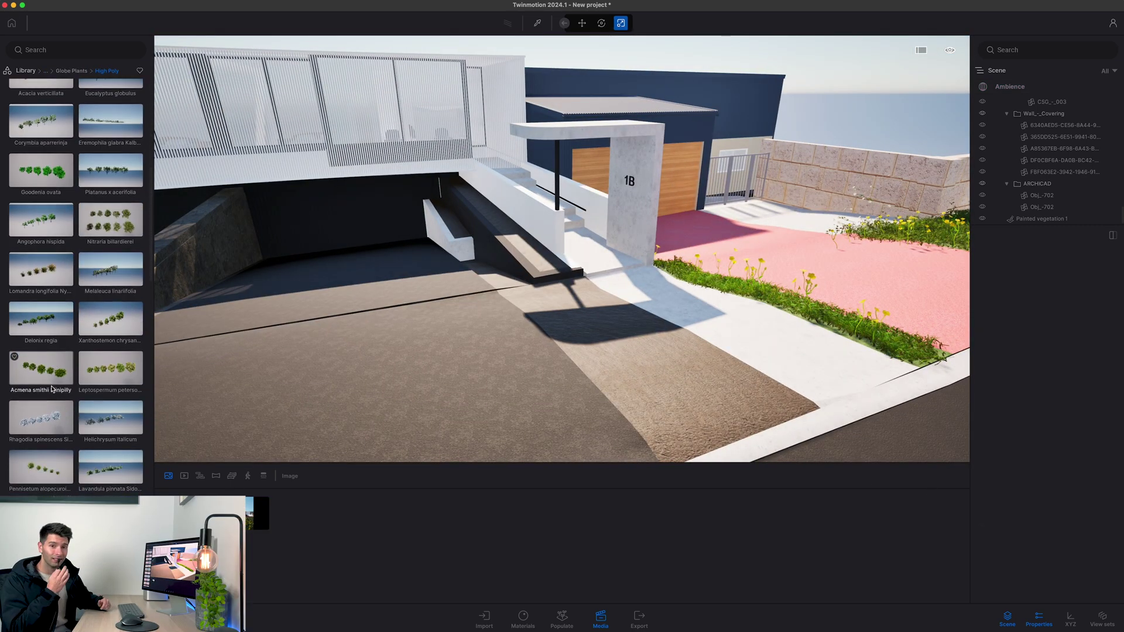
scroll(52, 389, "down", 15)
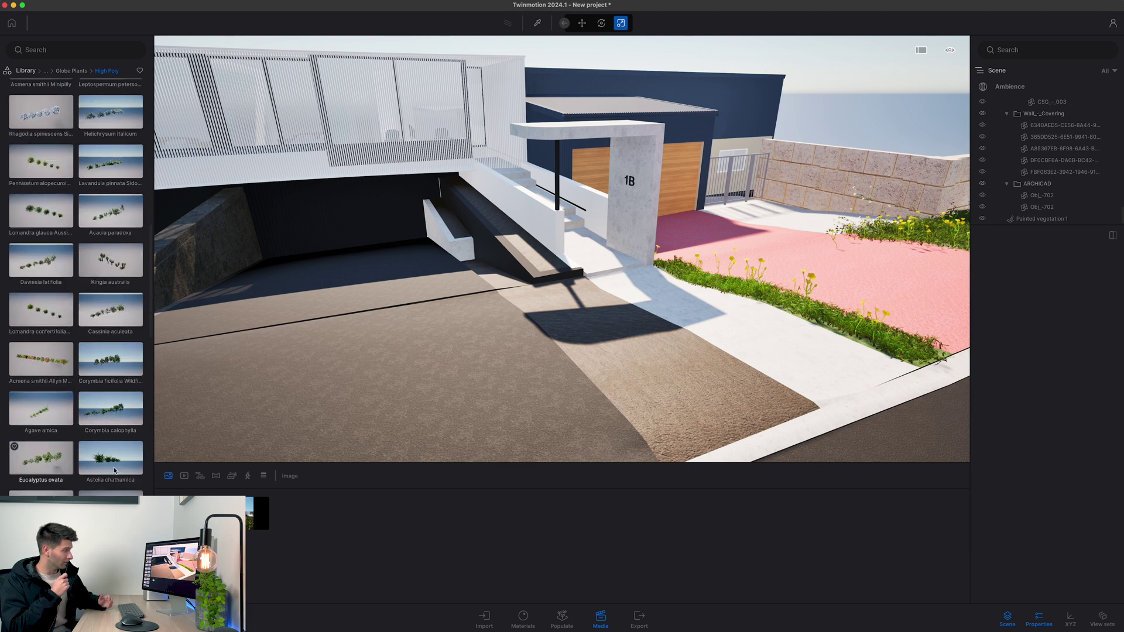
scroll(73, 413, "up", 20)
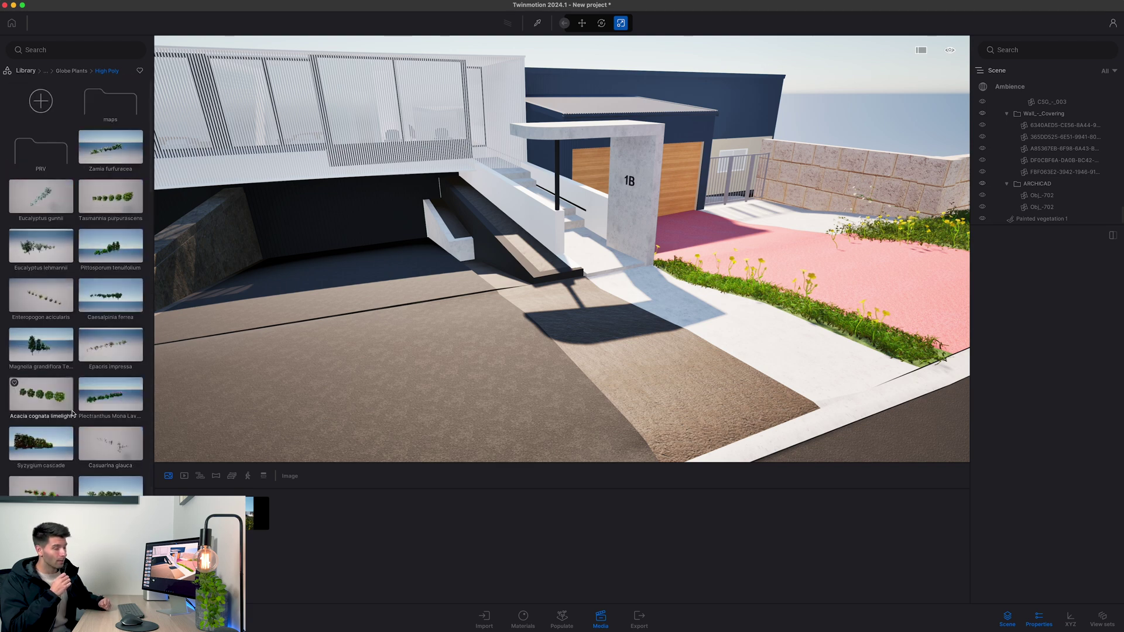
scroll(76, 351, "down", 5)
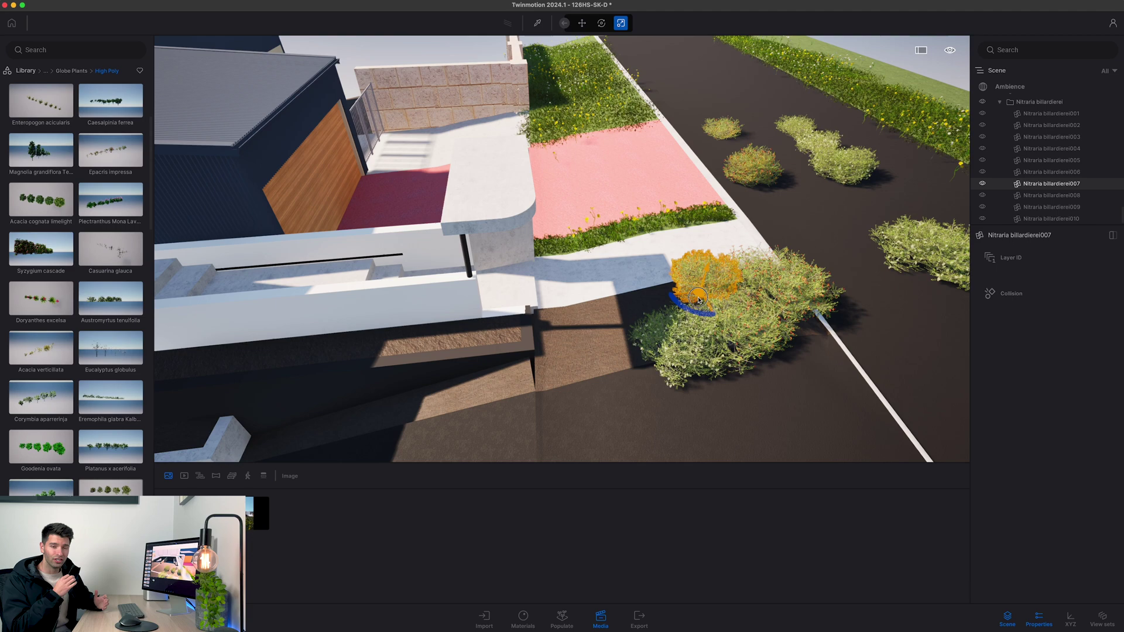
Step: Move the individual Nitraria billardierei shrubs into a row along the bed between the 1B entry wall and the driveway
left_click_drag(699, 300, 475, 397)
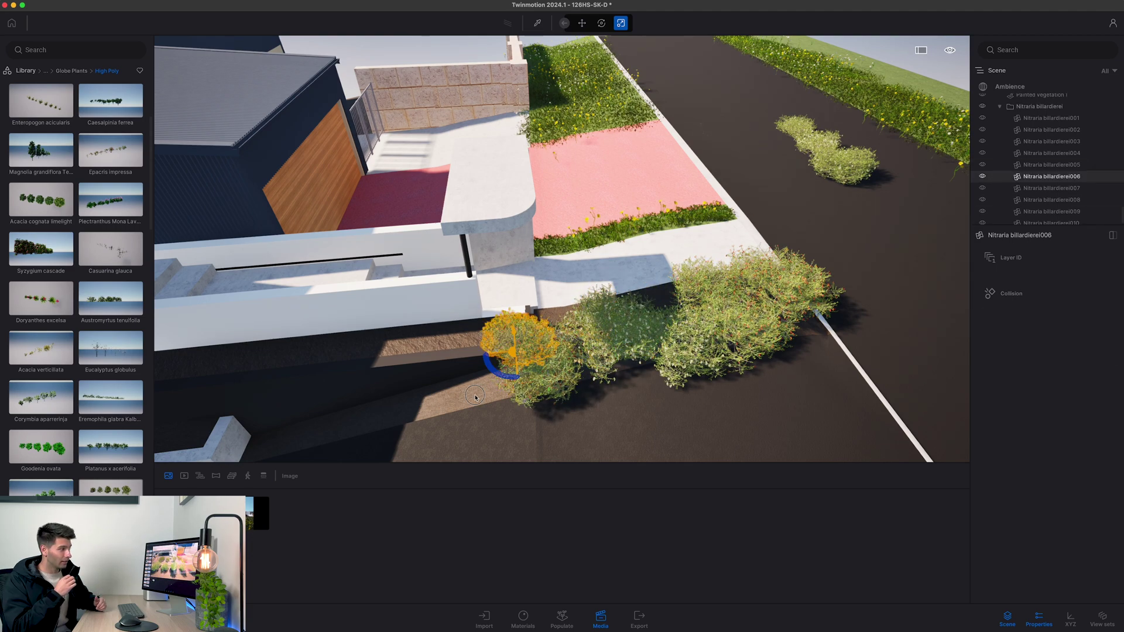
left_click(817, 146)
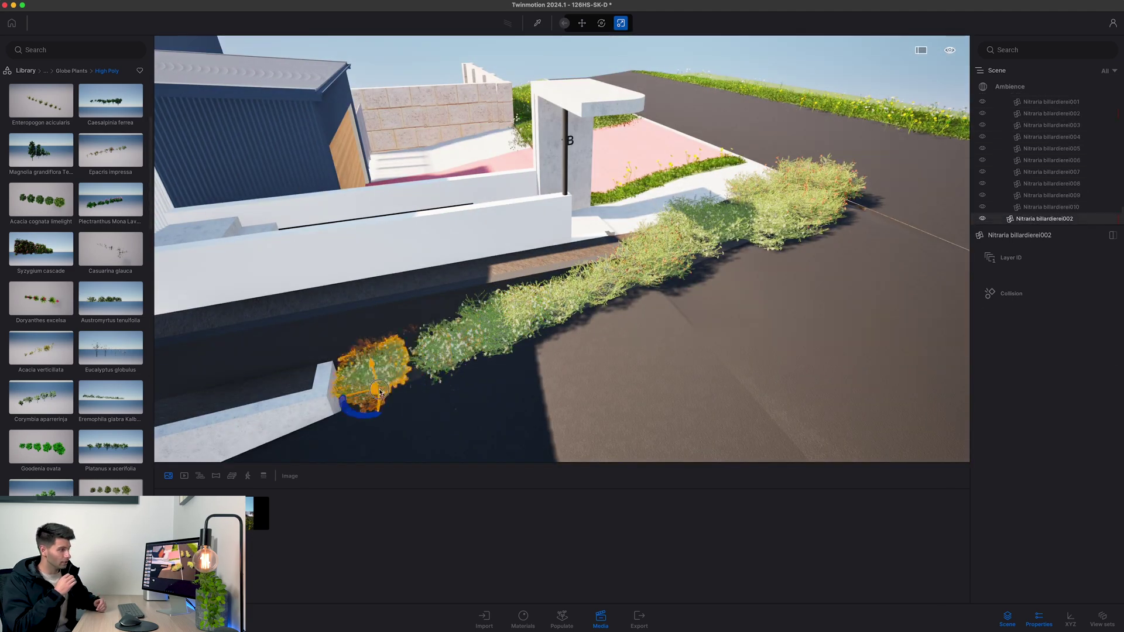
key("e")
right_click_drag(770, 137, 520, 258)
Step: Fill the matching bed beside the 1A entry with Nitraria billardierei shrubs, varying their placement down to the kerb
left_click(594, 369)
left_click(520, 258)
scroll(572, 311, "up", 3)
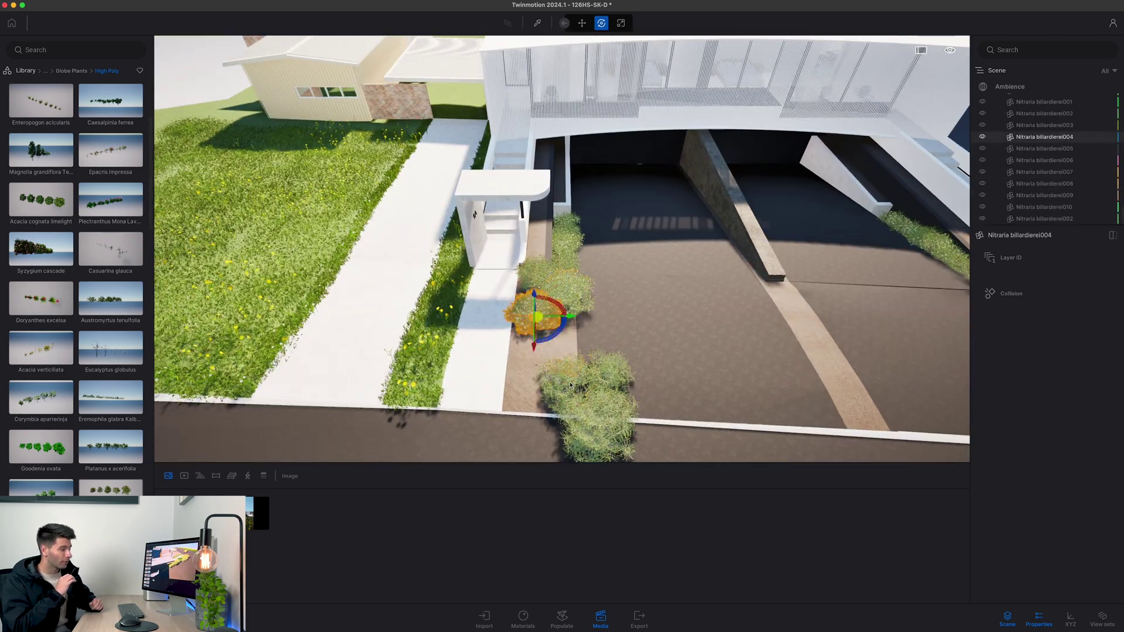
key("Escape")
right_click_drag(541, 390, 484, 397)
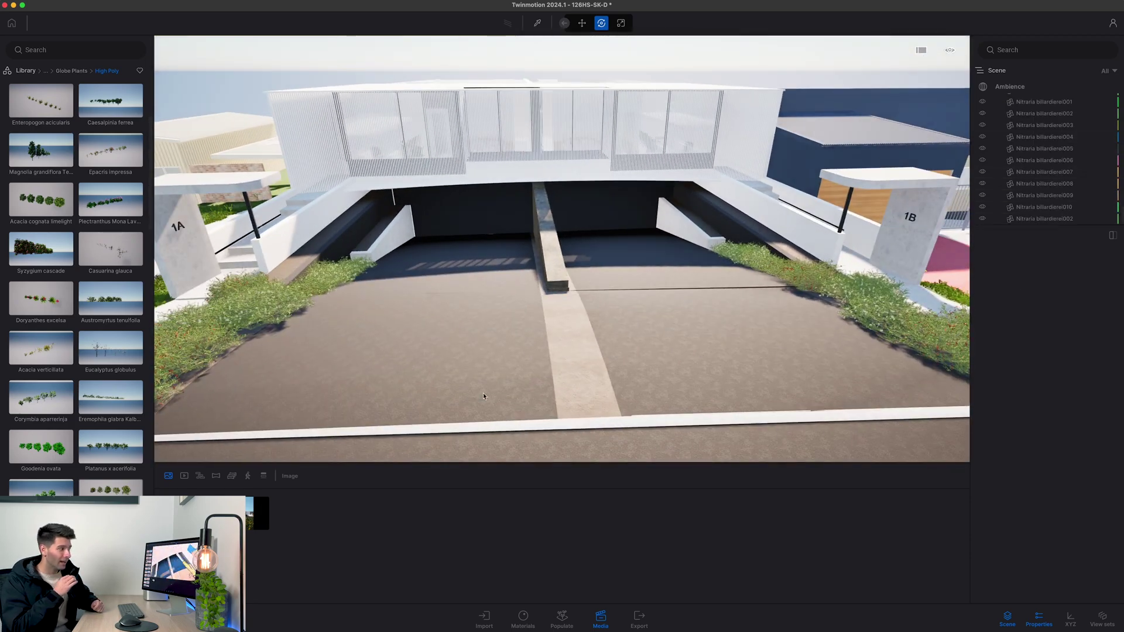
Step: Hang the imported Tarlmounia elliptica creepers over the low white planter wall on the 1B side
scroll(103, 275, "down", 2)
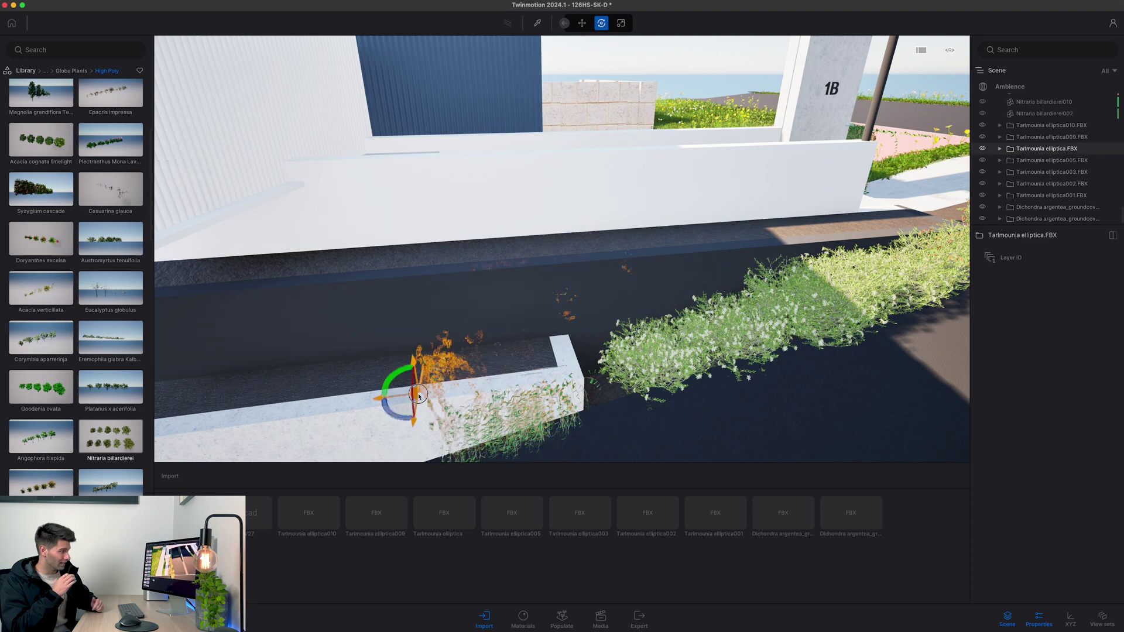
right_click_drag(563, 252, 644, 252)
left_click_drag(627, 364, 384, 327)
left_click(941, 252)
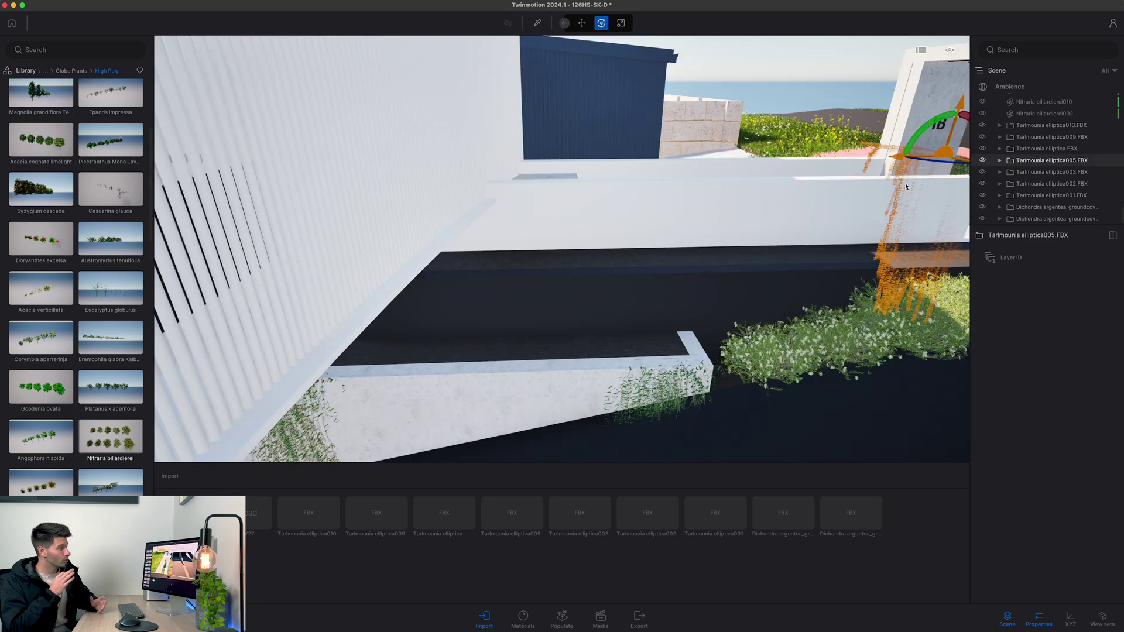
right_click_drag(941, 252, 820, 252)
left_click(774, 146)
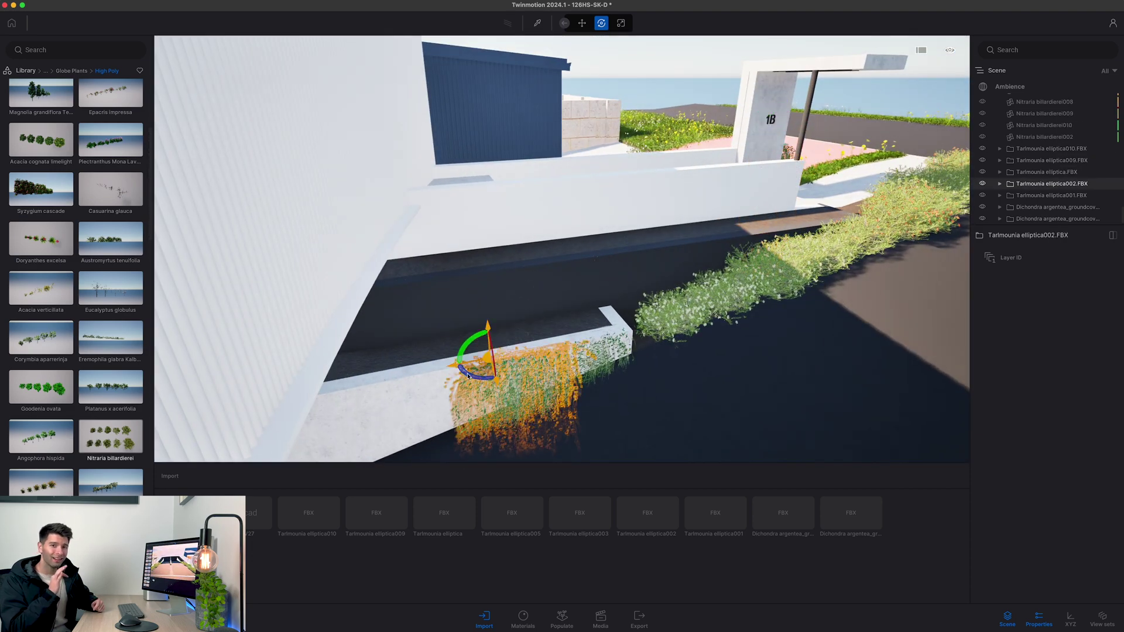
right_click_drag(779, 147, 473, 285)
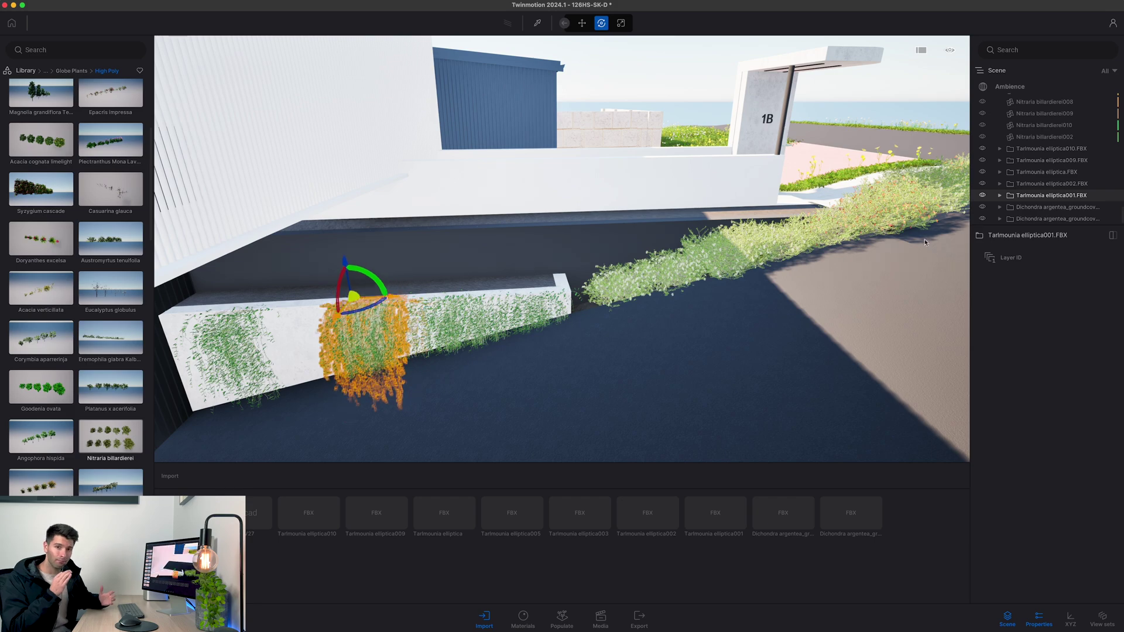
right_click_drag(316, 307, 527, 223)
Step: Select all the trailing Tarlmounia and Dichondra plants and copy them onto the planter wall on the 1A side
left_click(516, 263)
left_click(1052, 136, "shift")
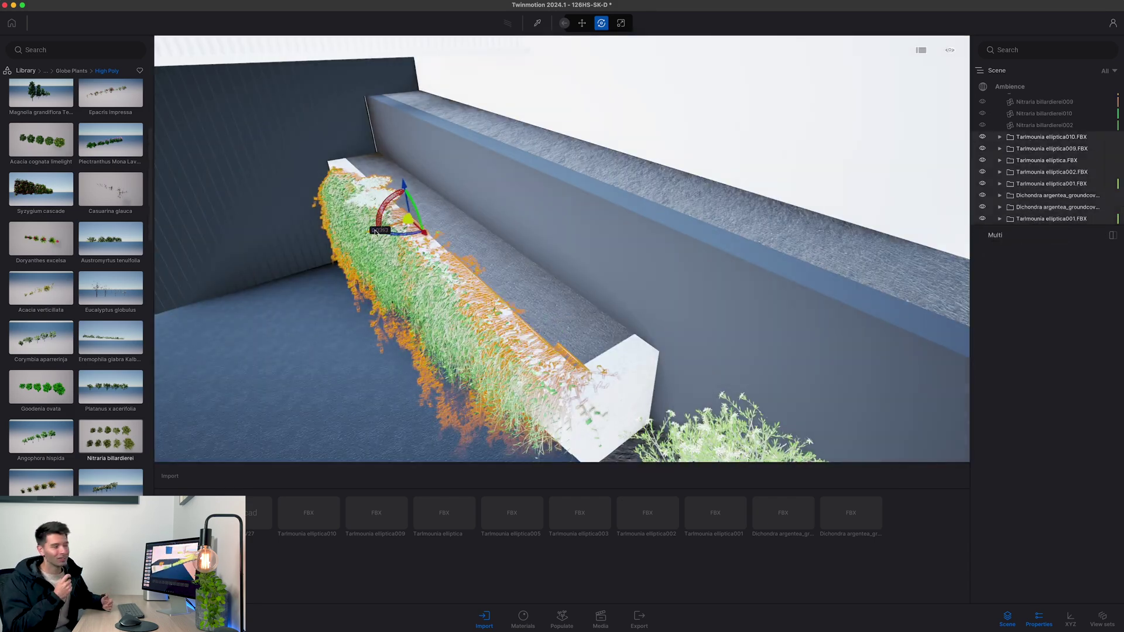
left_click(383, 227)
right_click_drag(391, 233, 309, 265)
left_click(375, 214)
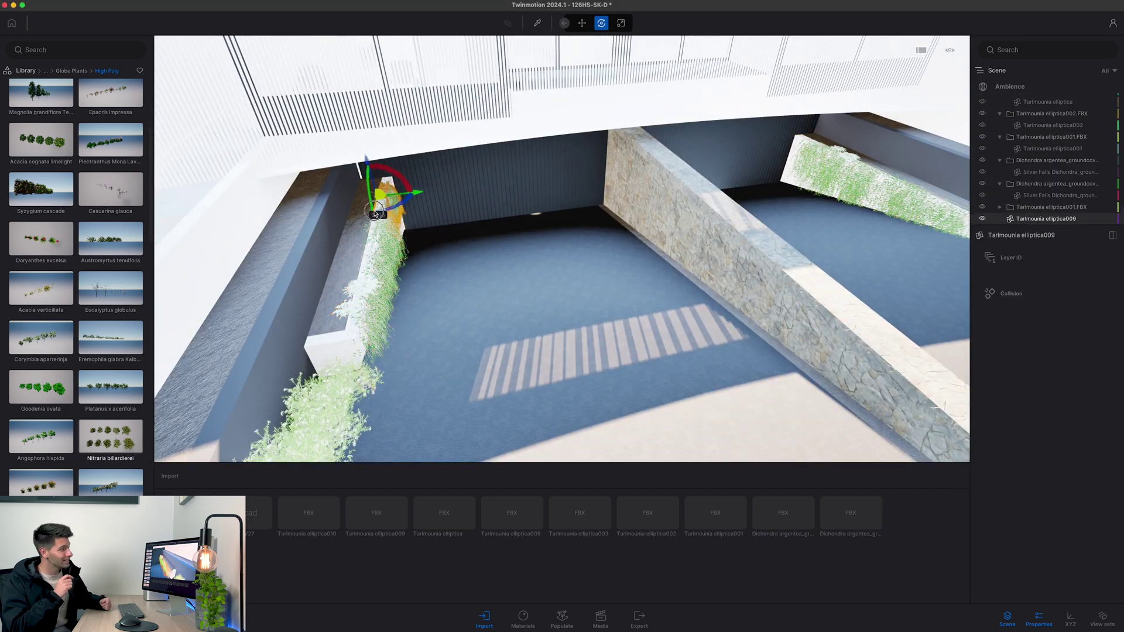
Step: Place the imported Phyllanthus Cochinchinensis and Parthenocissus sikkimensis plants in a row in the raised bed behind the 1B planter wall
scroll(82, 374, "down", 5)
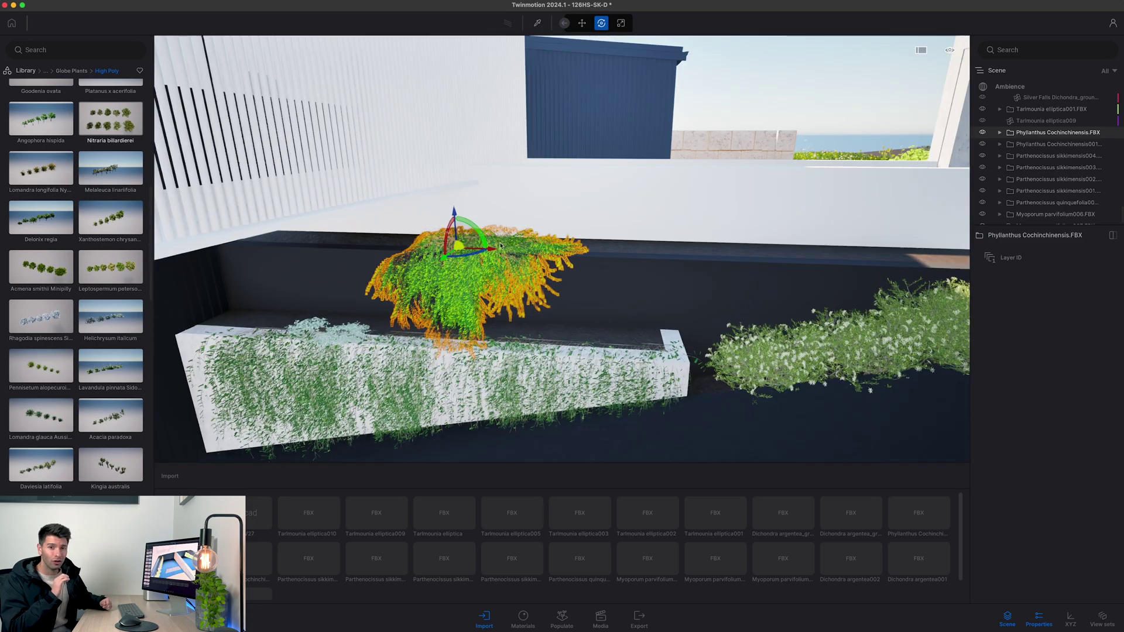
left_click(257, 234)
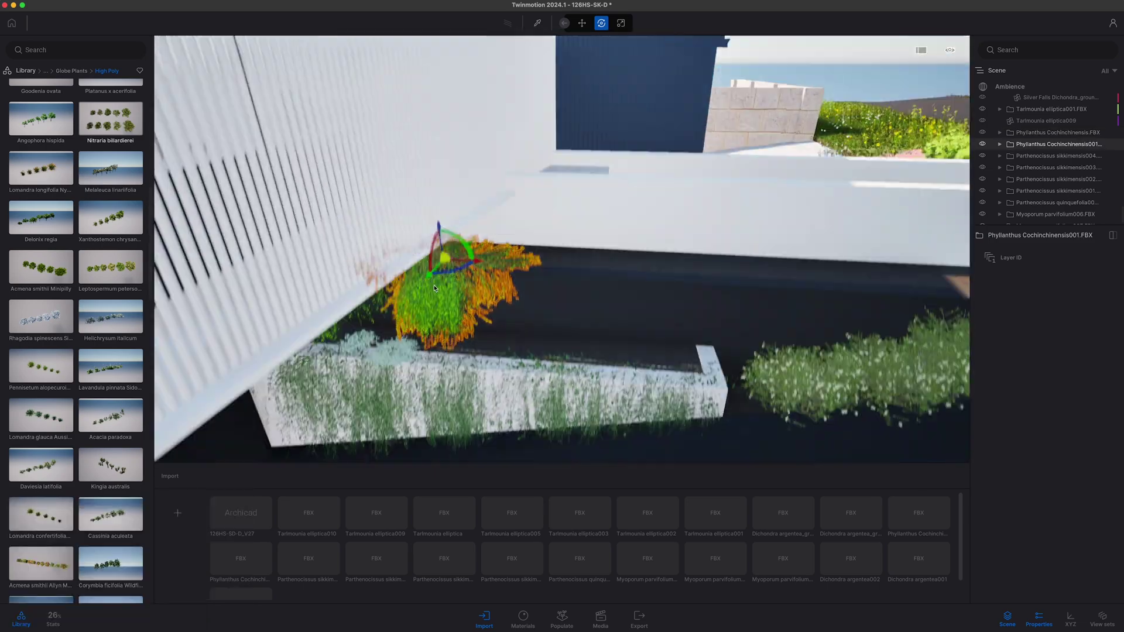
left_click(888, 173)
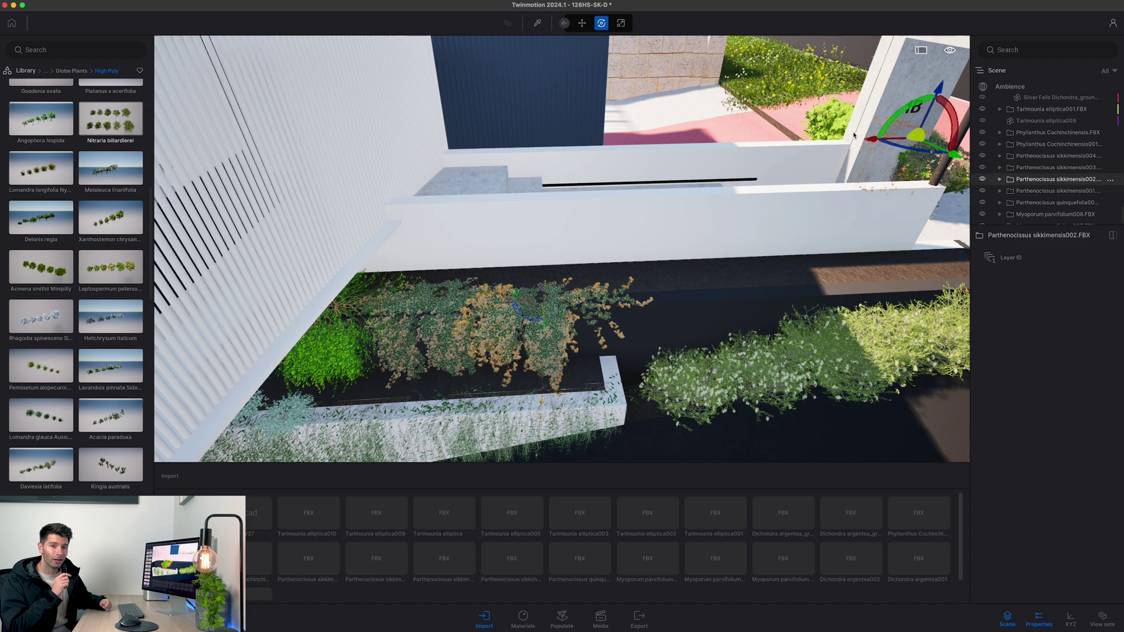
left_click(1048, 179)
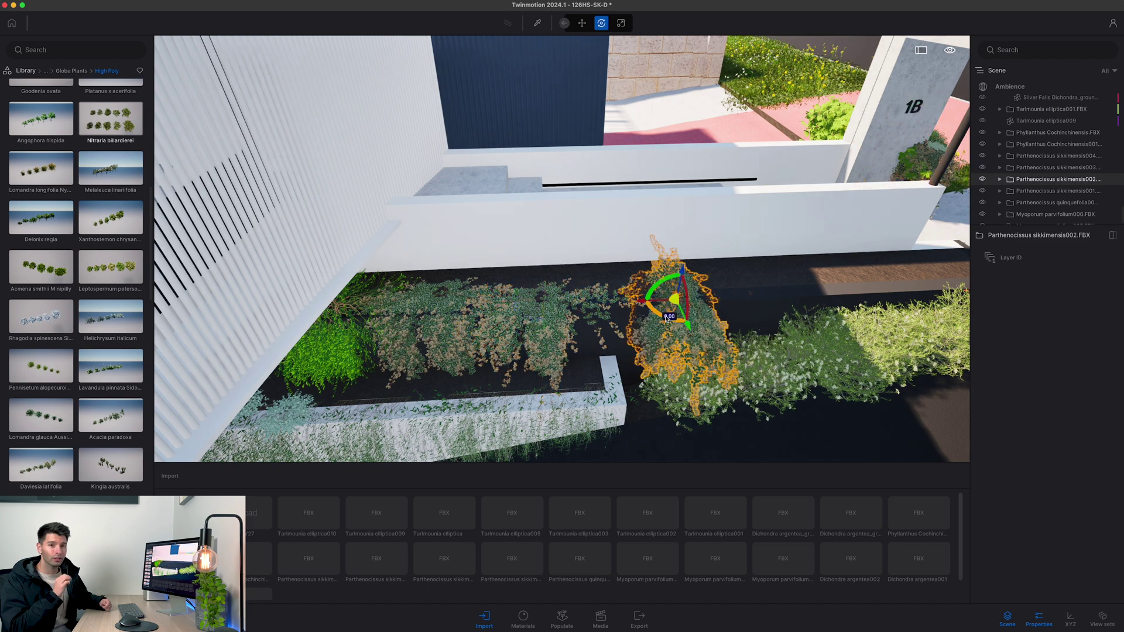
left_click(1033, 196)
Step: Place the Myoporum parvifolium plants at the street end of the creeper row in the 1B bed
left_click(871, 295)
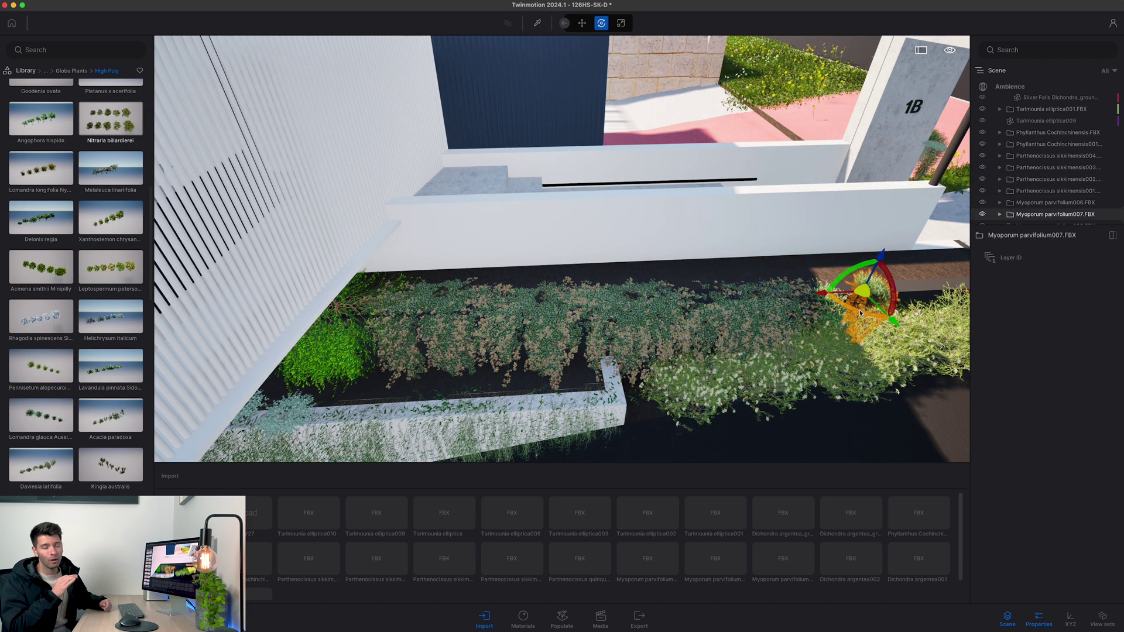
left_click(861, 315)
scroll(1042, 224, "up", 3)
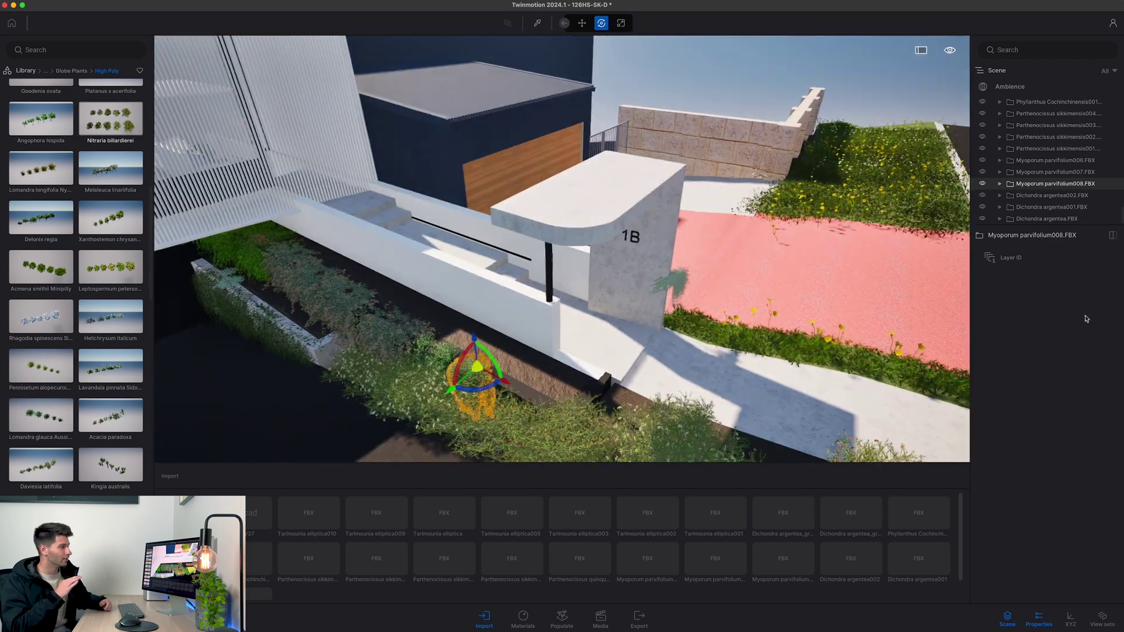
Step: Select the Parthenocissus sikkimensis and Myoporum parvifolium plants together and copy them into the 1A garden bed
left_click(1032, 150)
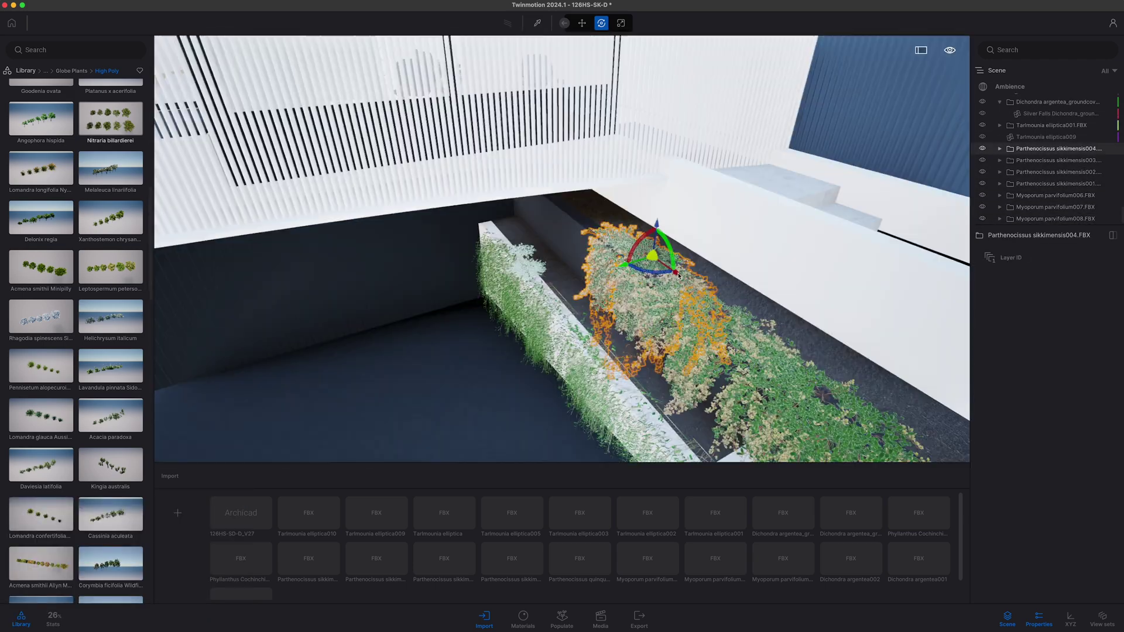
left_click(679, 275, "shift")
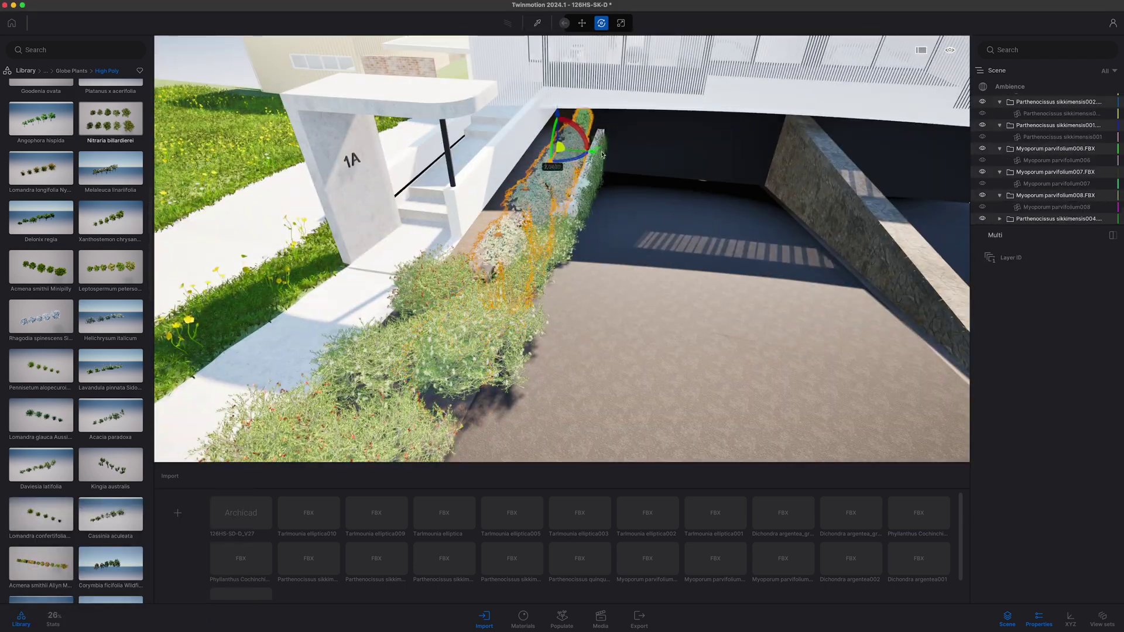
left_click(602, 153)
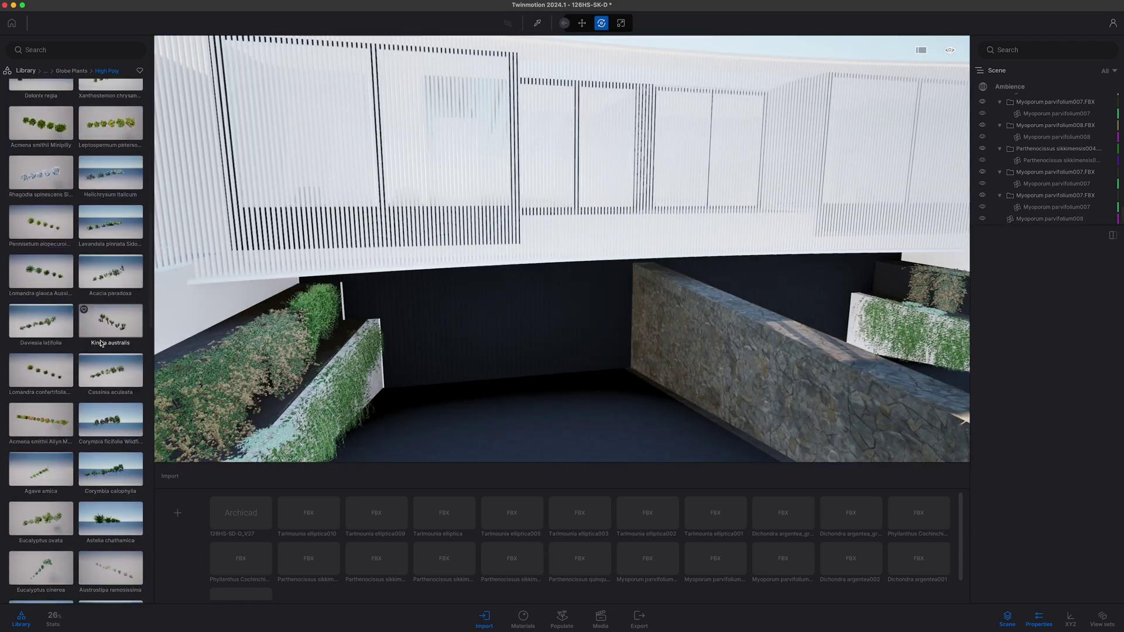
Step: Add Lomandra hystrix Katie Belles from the plant library and line copies up along the white wall behind the 1A bed
scroll(78, 491, "down", 5)
left_click(69, 487)
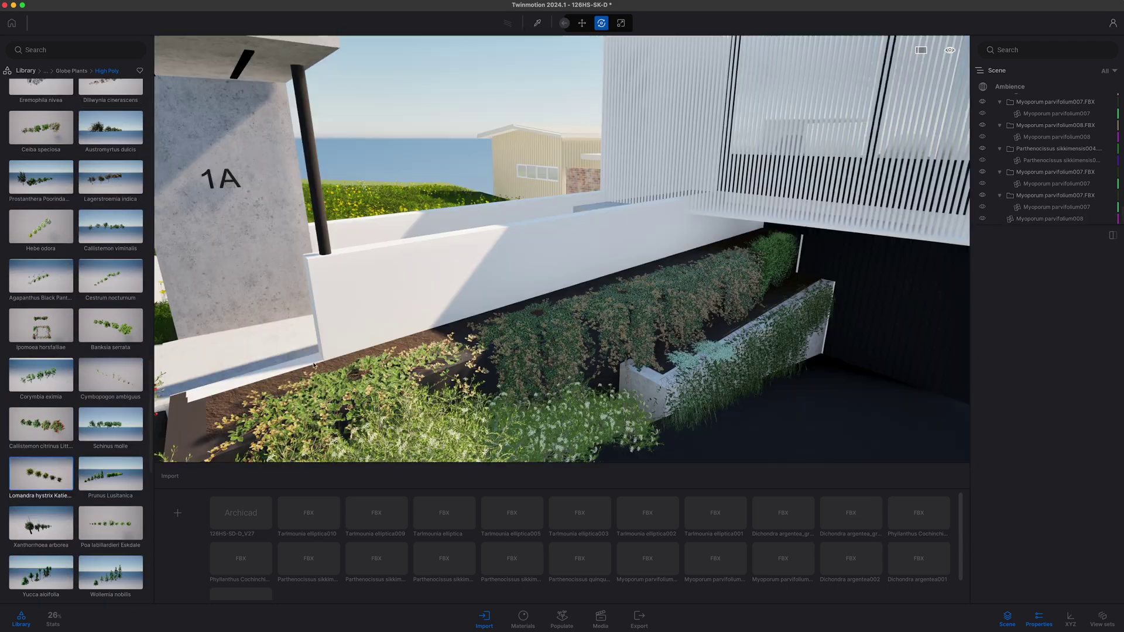
left_click(265, 379)
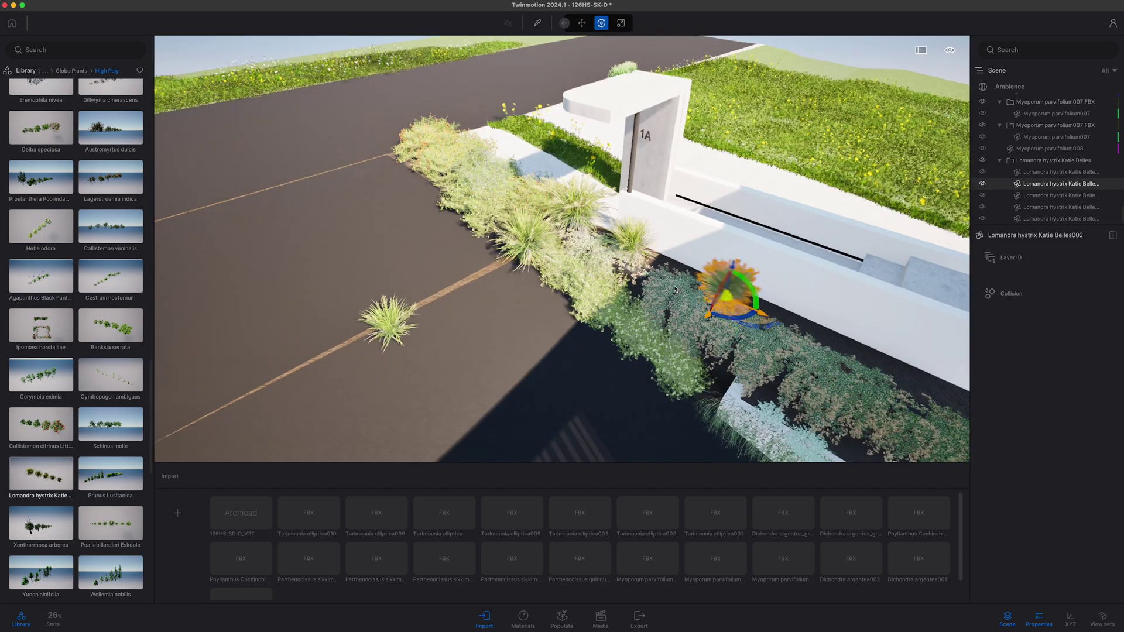
left_click(705, 302)
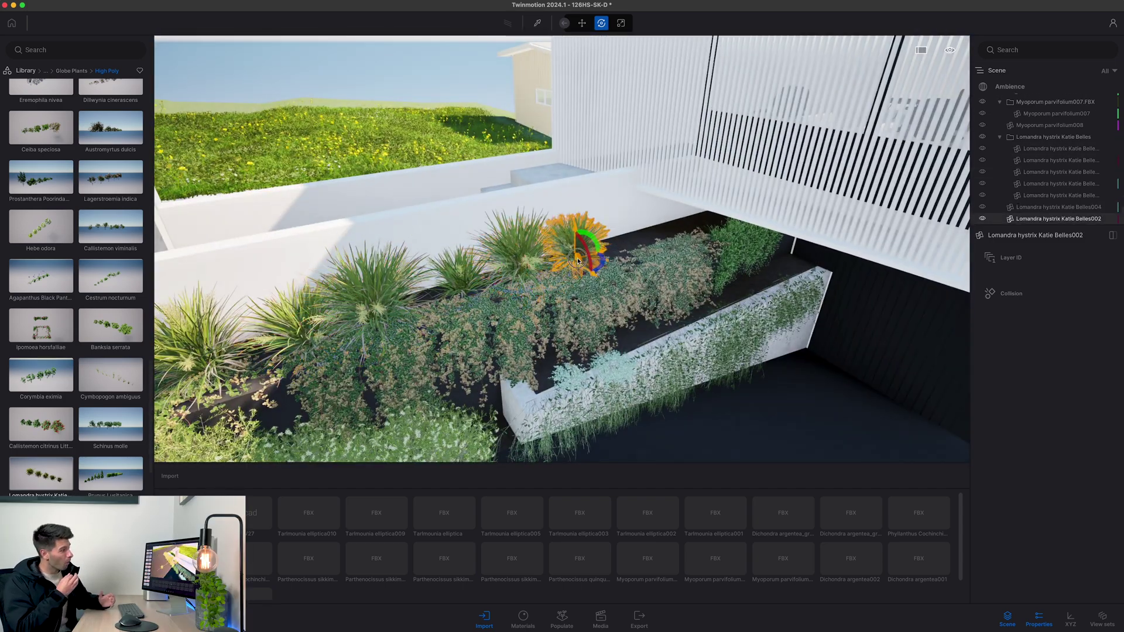
left_click_drag(578, 261, 630, 249, "alt")
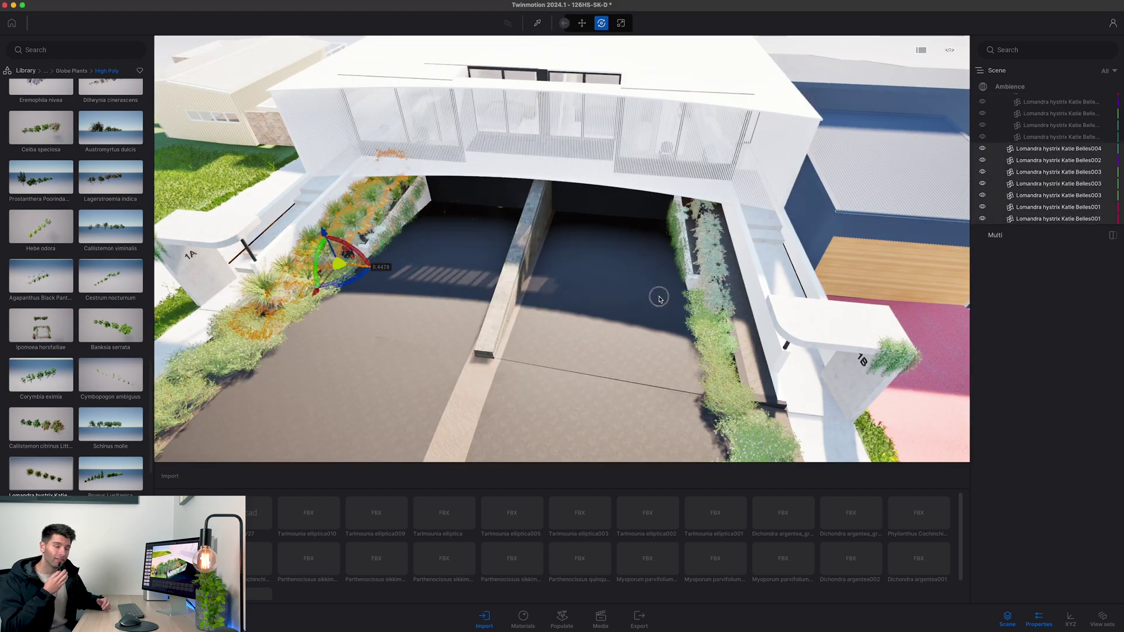
Step: Copy the Lomandra hystrix Katie Belles group to the 1B bed and arrange the plants in a row along its white wall
left_click_drag(657, 297, 761, 313)
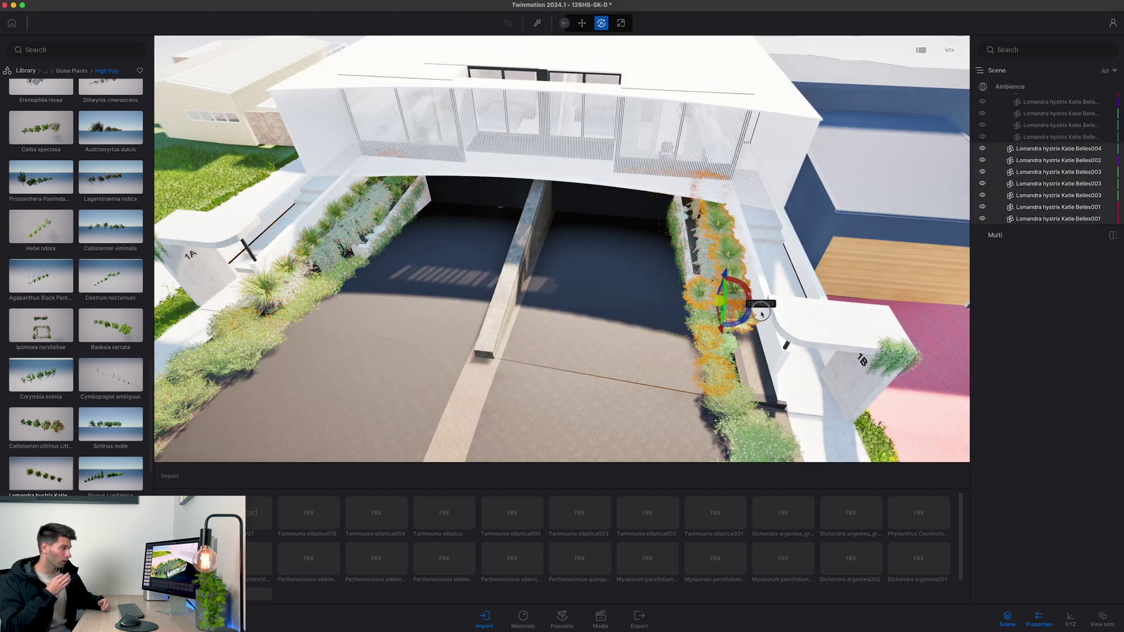
right_click_drag(737, 365, 718, 176)
double_click(1030, 219)
left_click(904, 314)
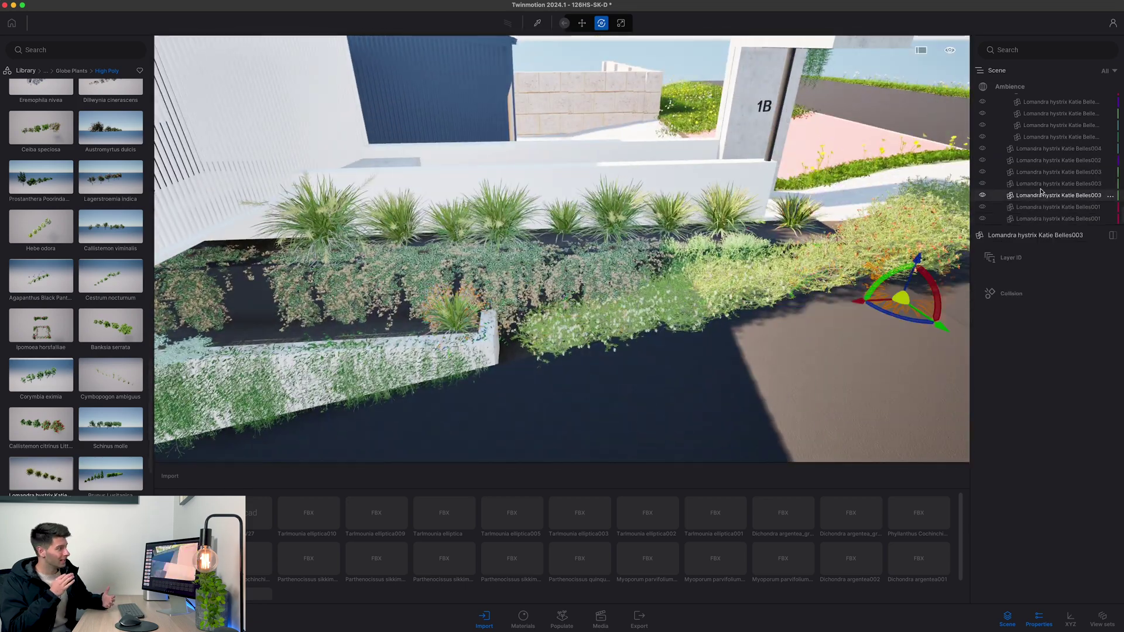
left_click(243, 320)
right_click_drag(244, 319, 562, 264)
left_click(795, 370)
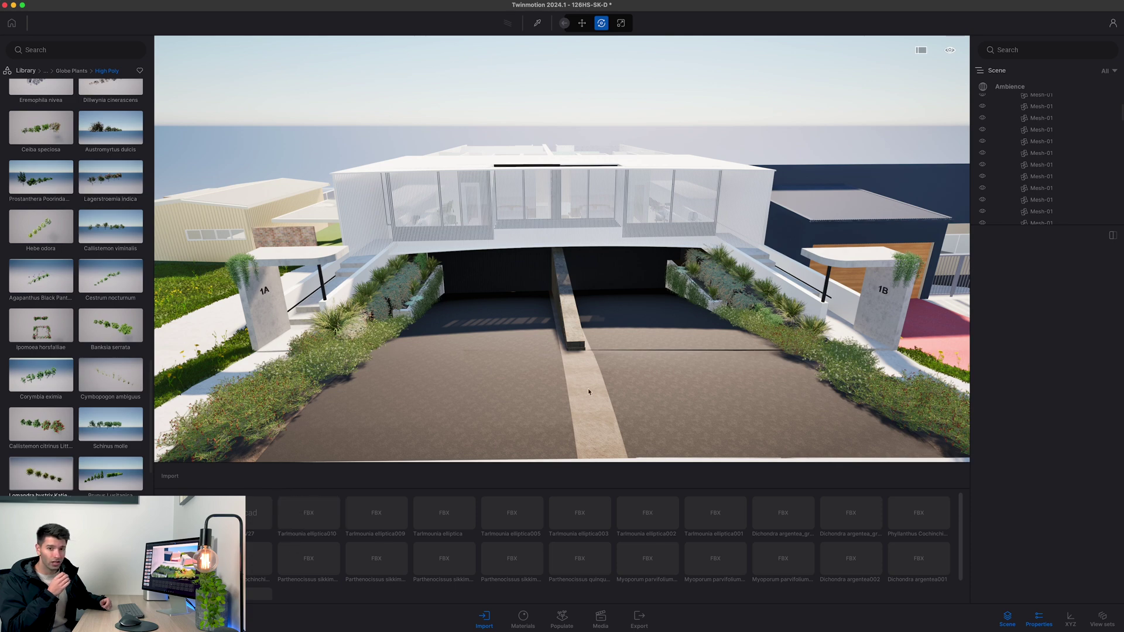
Step: Place the imported Xanthorrhoea arborea005 grass tree on the central strip in front of the stone dividing wall
left_click_drag(911, 292, 578, 363)
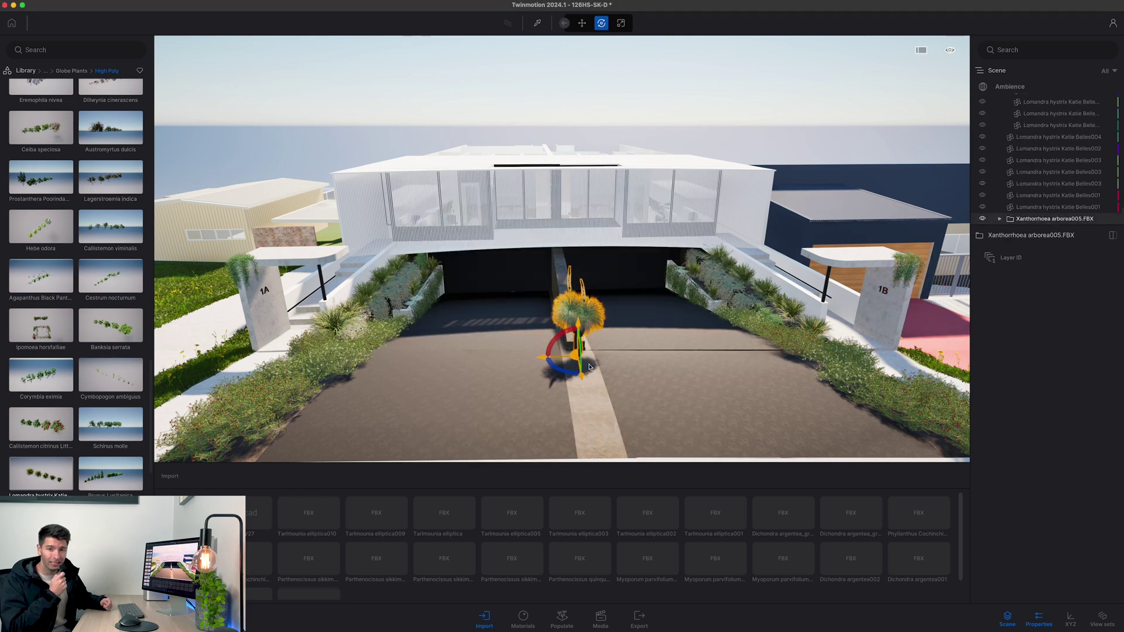
left_click(589, 367)
scroll(589, 367, "up", 5)
Step: Copy the Silver Falls Dichondra groundcover from the 1B planter to the base of the central grass tree
left_click(688, 247)
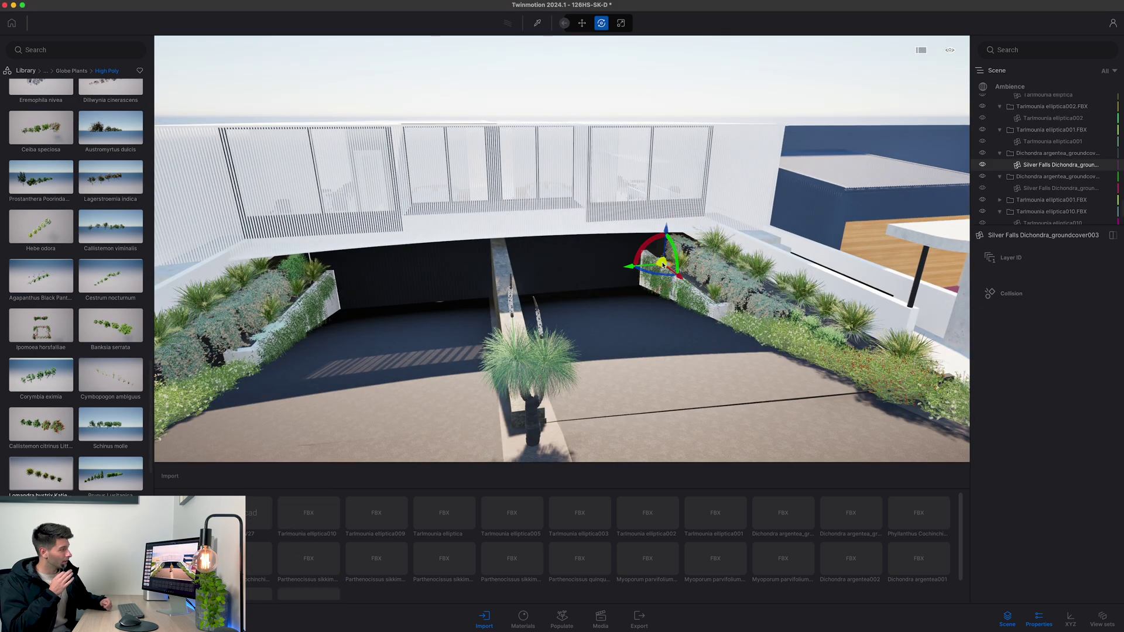
left_click_drag(670, 272, 546, 440)
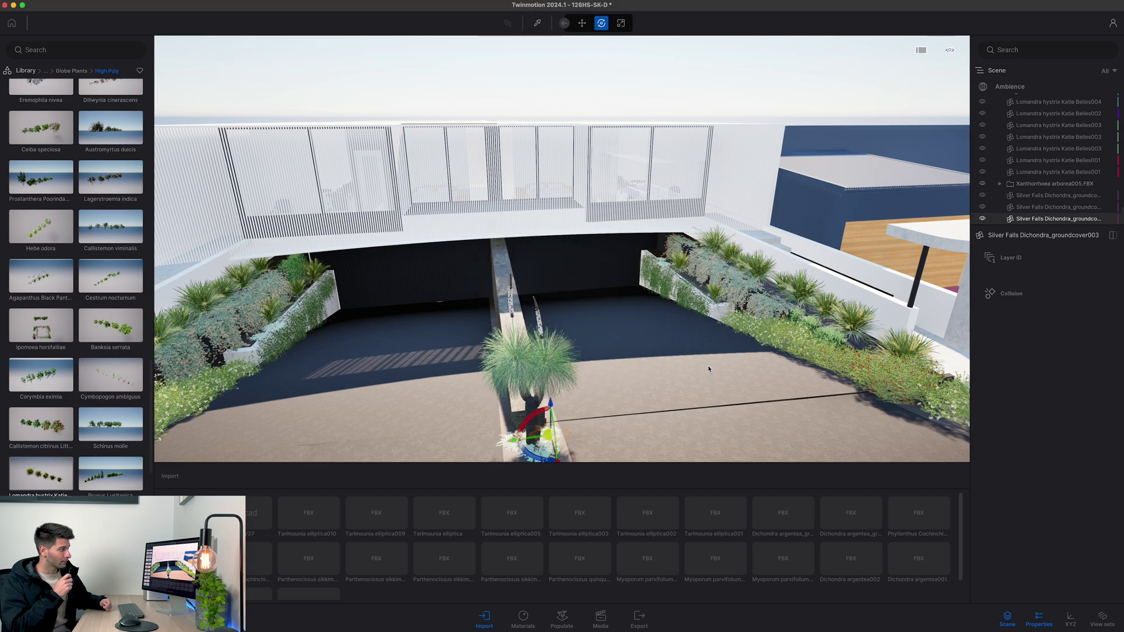
Step: Copy a Lomandra hystrix Katie Belles as an instance to the street end of the central strip, and a Nitraria billardierei beside it
scroll(708, 369, "down", 3)
left_click(732, 299)
left_click_drag(732, 298, 463, 425, "alt")
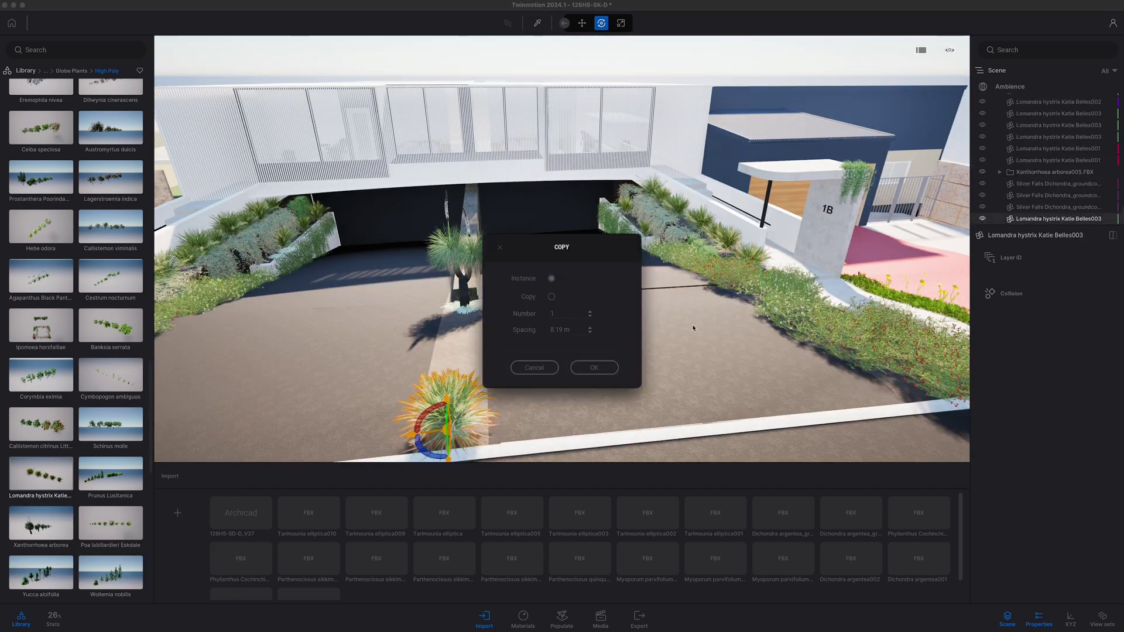
key("Return")
left_click(820, 215)
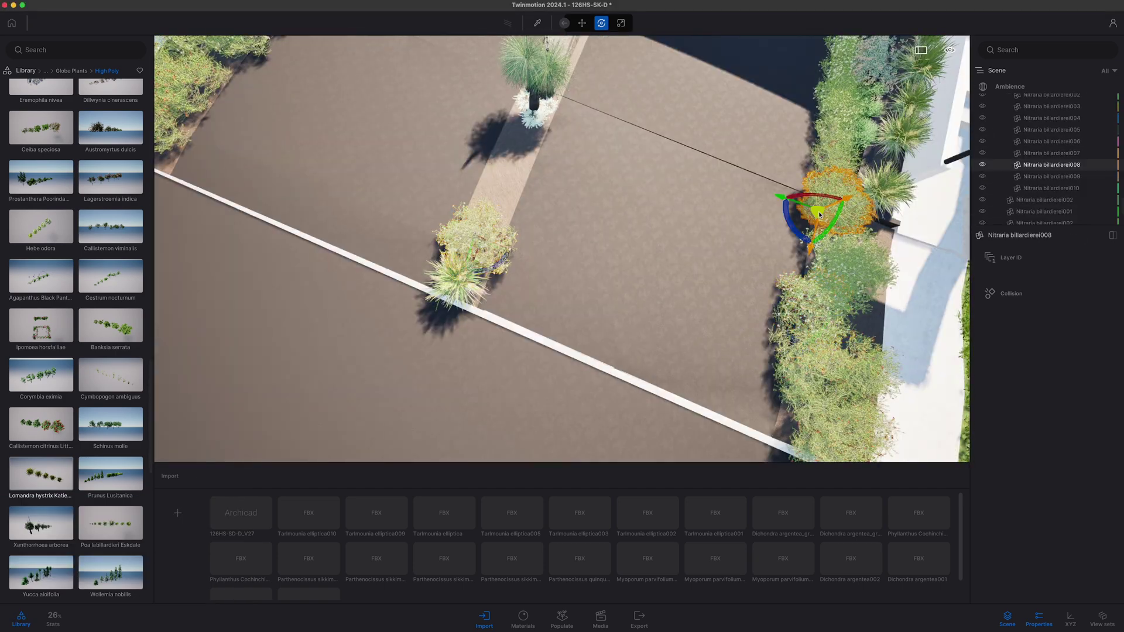
left_click_drag(819, 215, 504, 352)
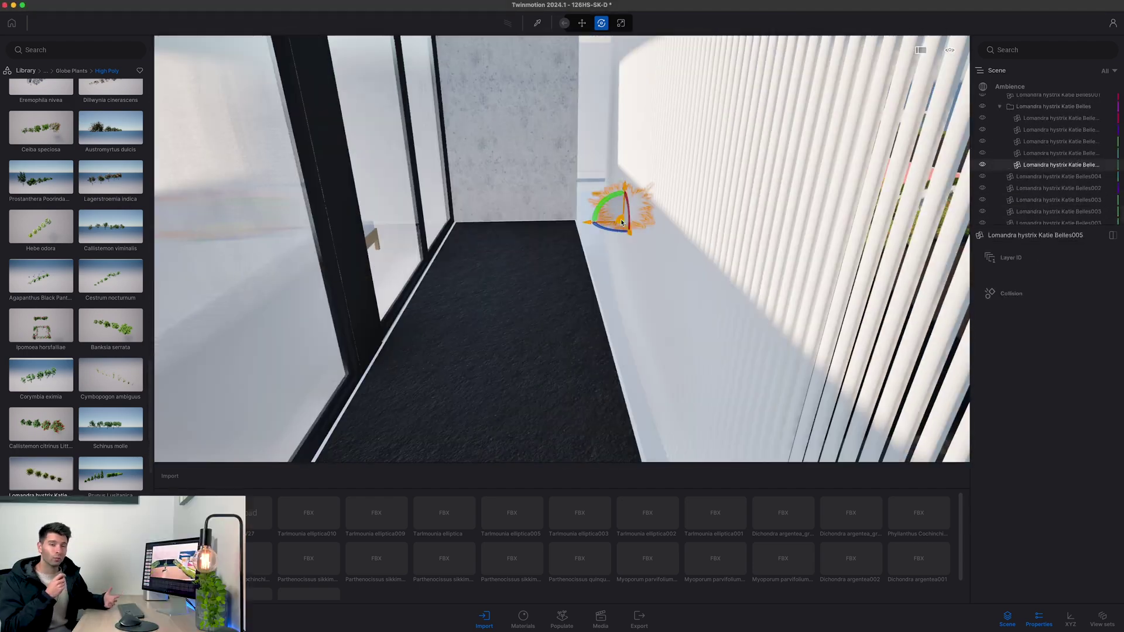
Step: Copy Lomandra hystrix Katie Belles plants along the upper-floor balcony behind the white batten screen
left_click_drag(610, 263, 514, 299)
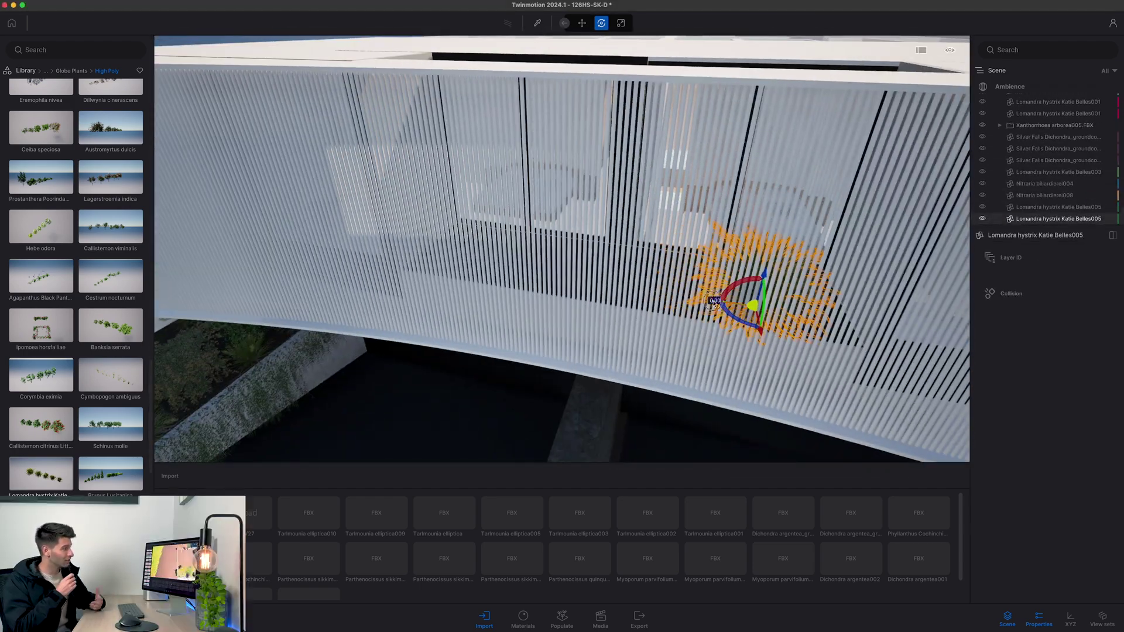
left_click_drag(740, 301, 597, 293, "alt")
left_click_drag(520, 274, 455, 263)
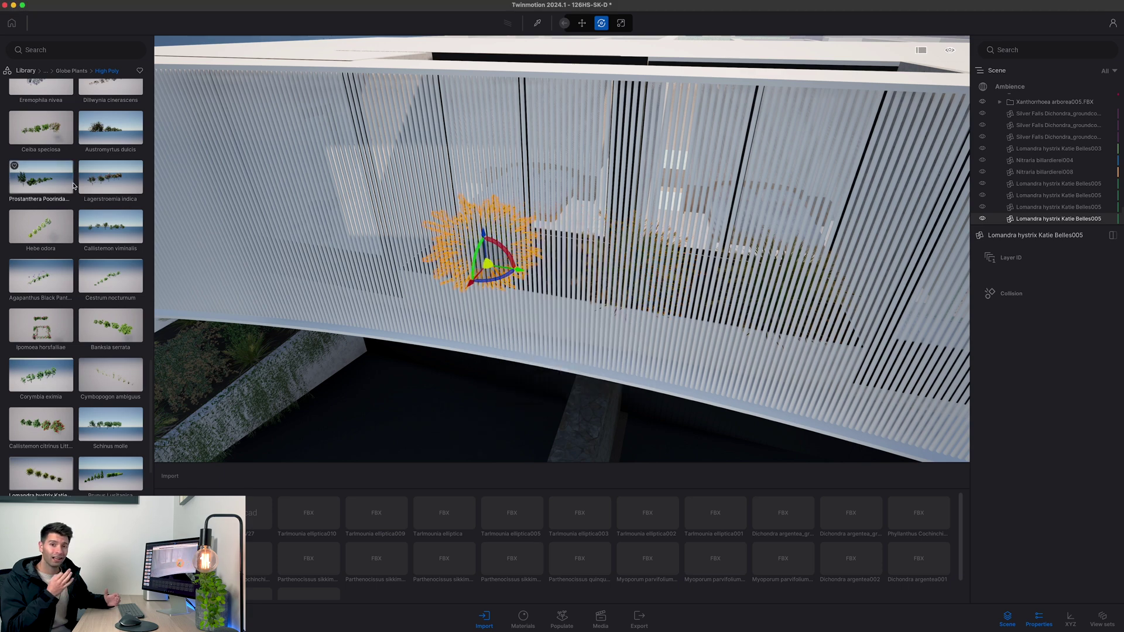
Step: Add the Melaleuca quinquenervia trees from the plant library and spread them over the lawns on both sides of the house
scroll(63, 439, "down", 10)
scroll(63, 439, "down", 5)
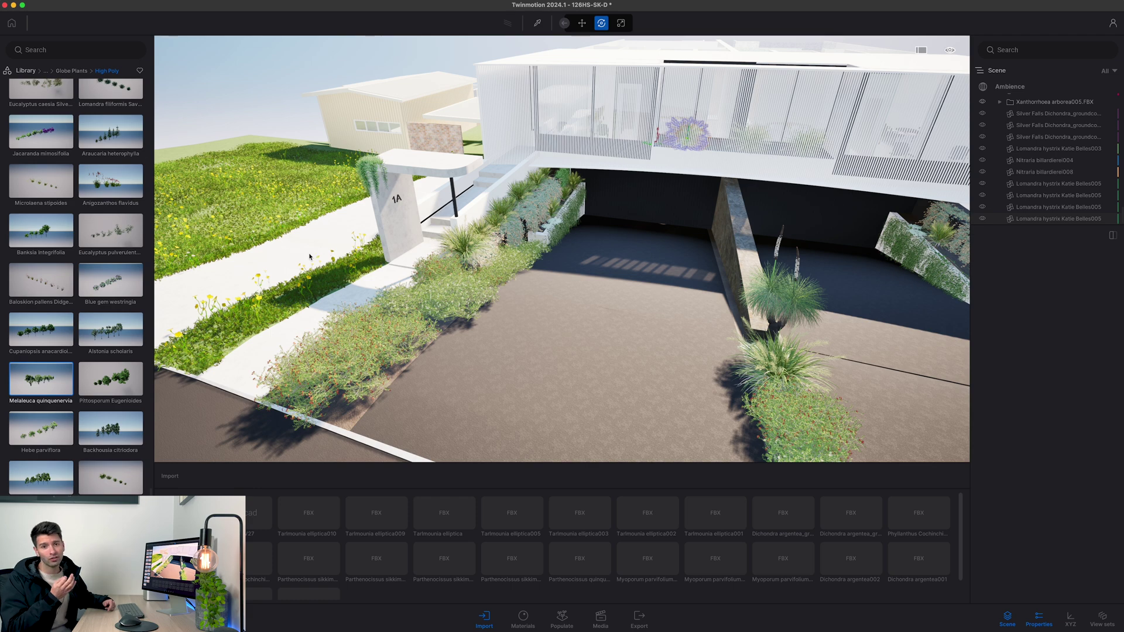
scroll(293, 254, "up", 3)
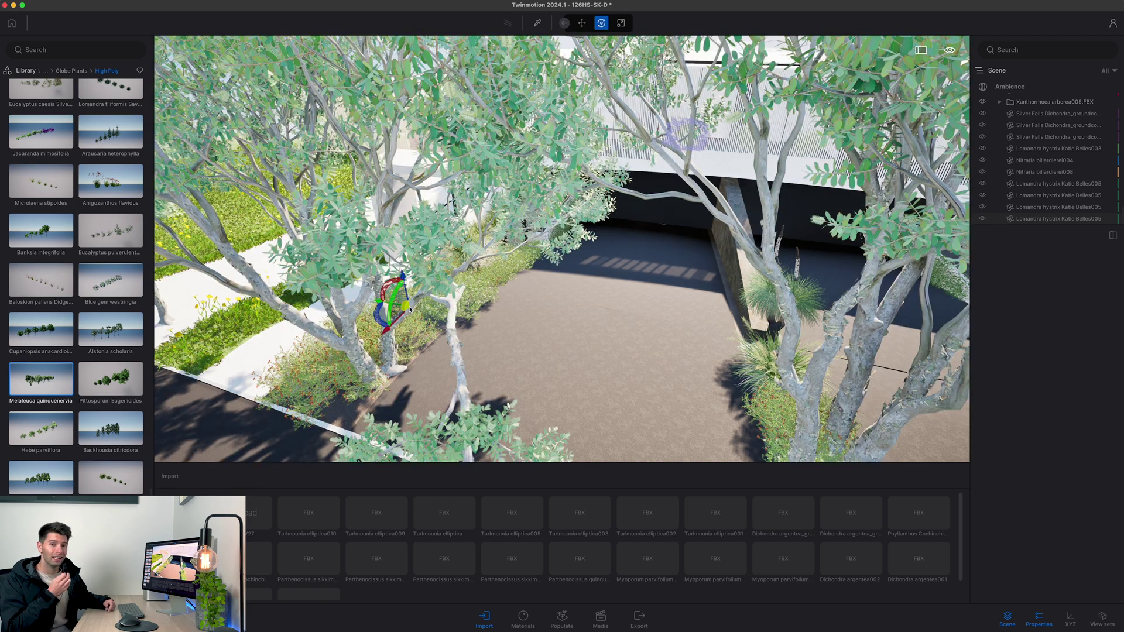
left_click_drag(532, 358, 585, 328)
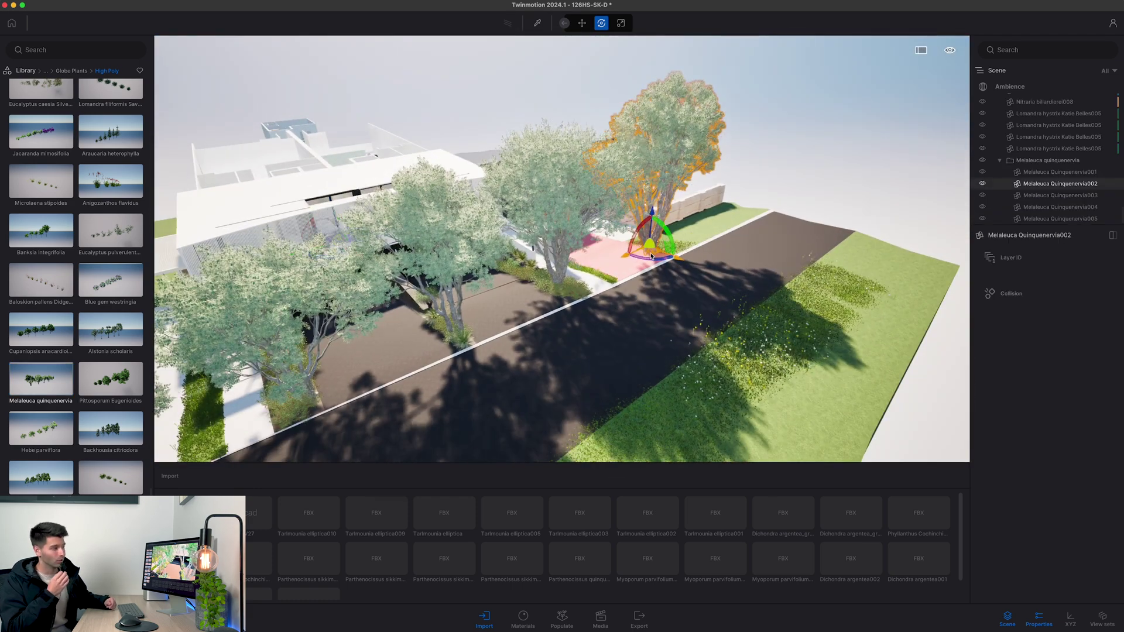
left_click_drag(535, 293, 642, 307)
left_click(816, 176)
left_click(338, 214)
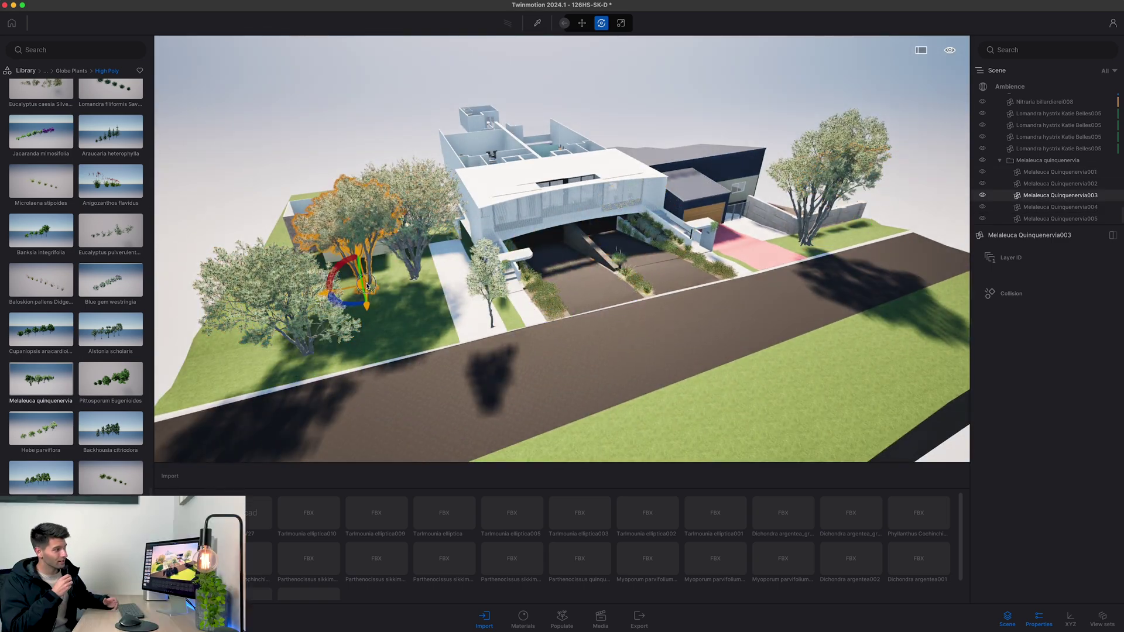
left_click_drag(339, 213, 376, 238)
scroll(409, 264, "up", 10)
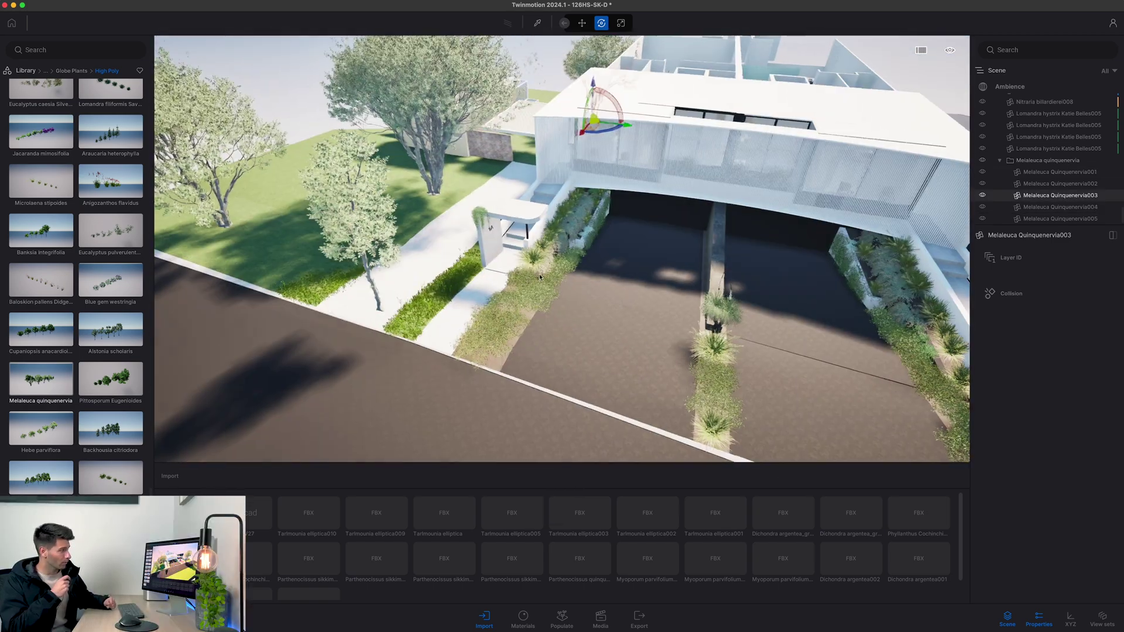
left_click(568, 276)
left_click_drag(568, 279, 504, 152)
left_click_drag(427, 305, 585, 293, "alt")
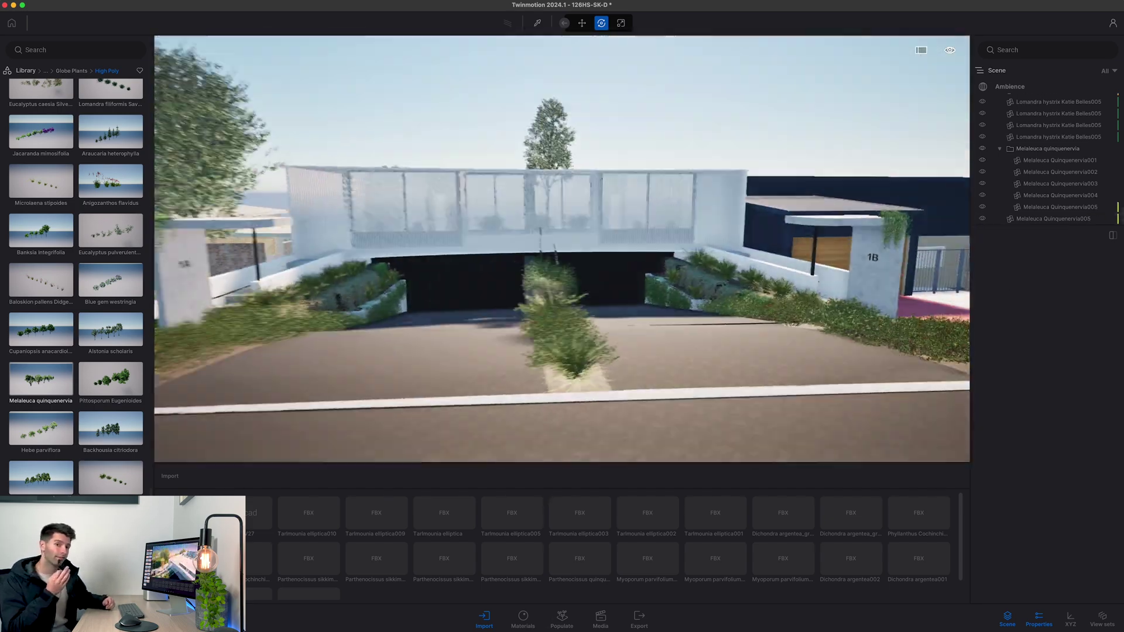
left_click(1053, 219)
key("Delete")
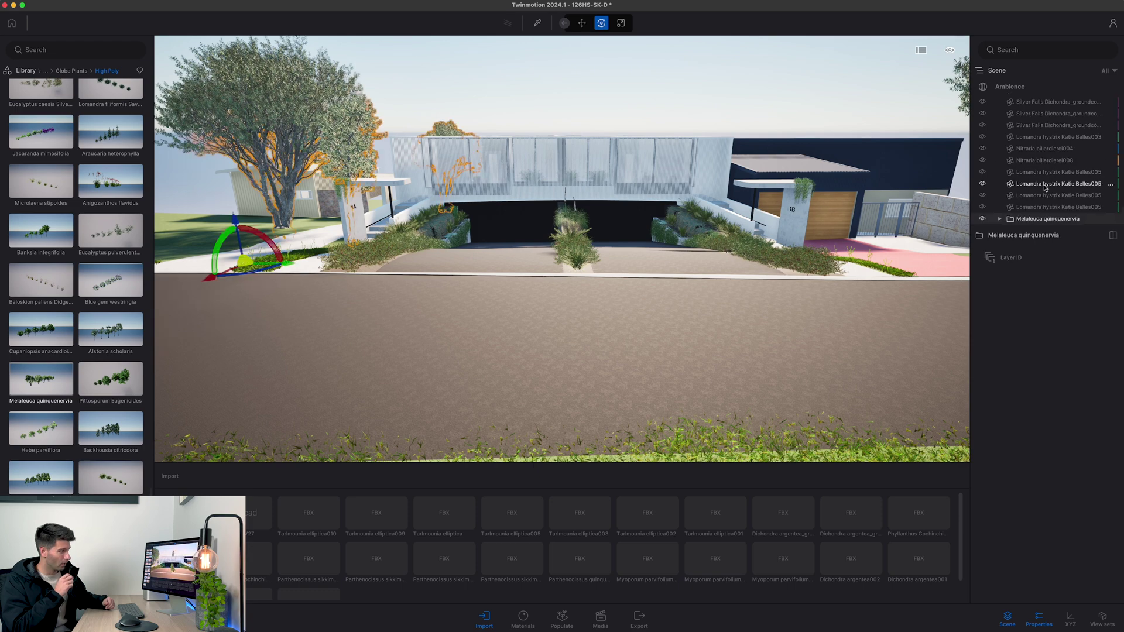
Step: Group all the placed plants into a new container named Globe Plants and hide it
scroll(1045, 187, "up", 5)
left_click(1031, 200)
key("super+g")
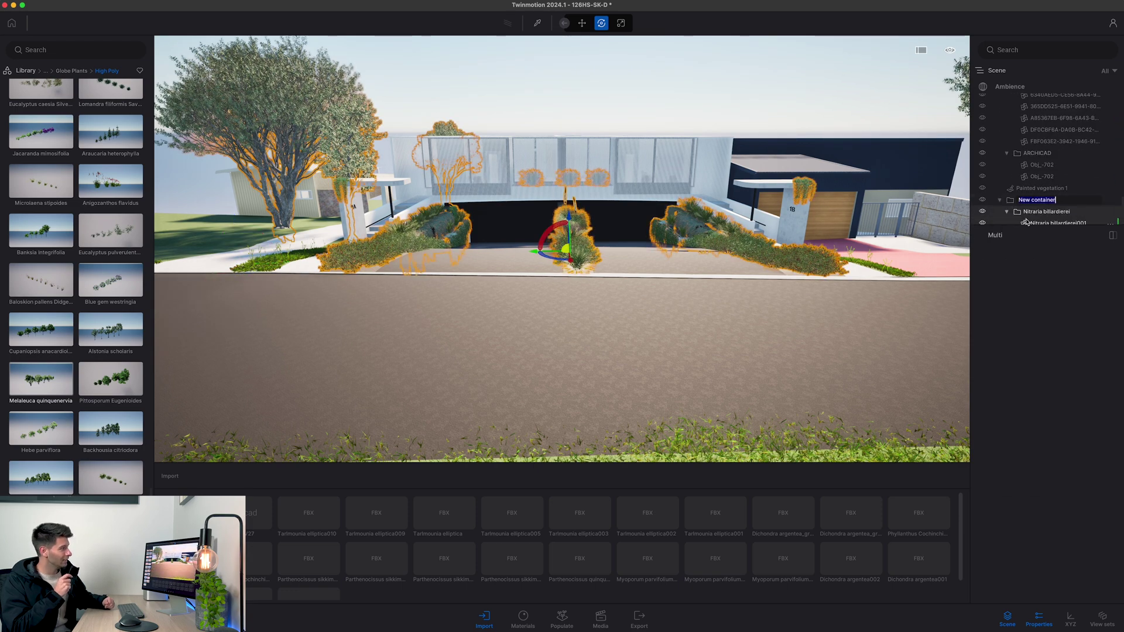
left_click(983, 200)
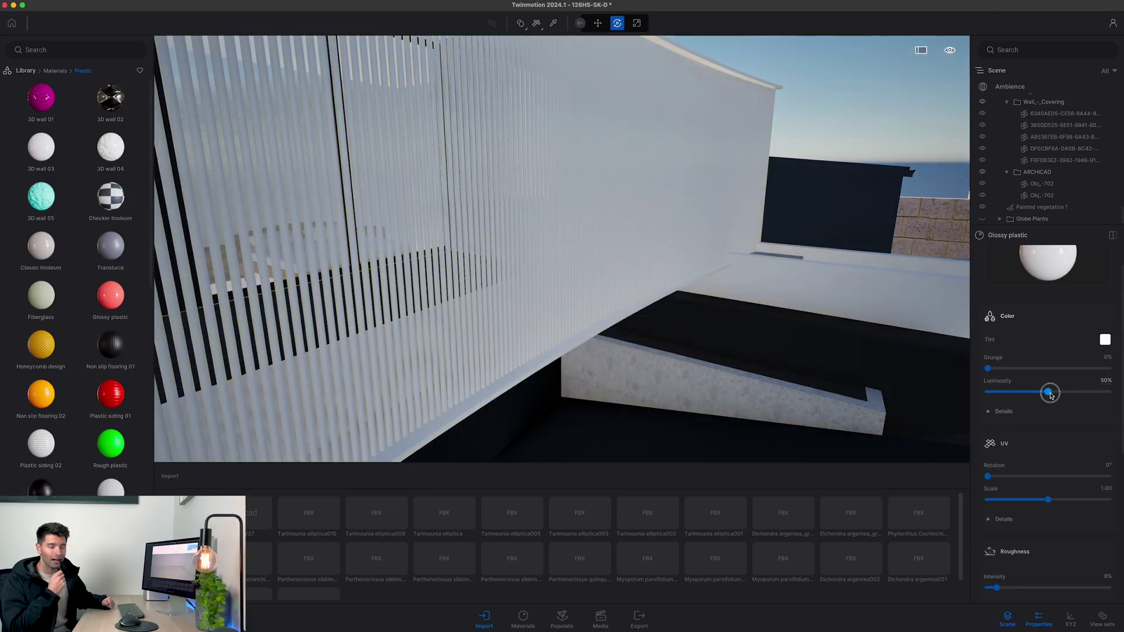
Step: Set the Glossy plastic luminosity on the white facade to 76% and adjust its roughness intensity
scroll(1048, 410, "down", 3)
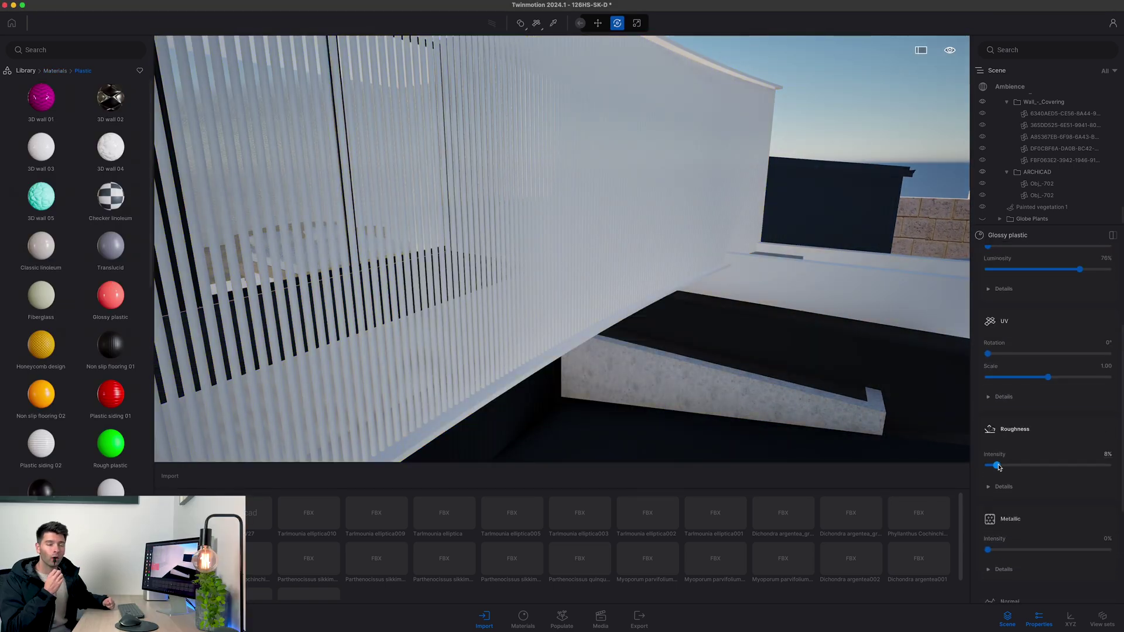
left_click_drag(1031, 440, 994, 440)
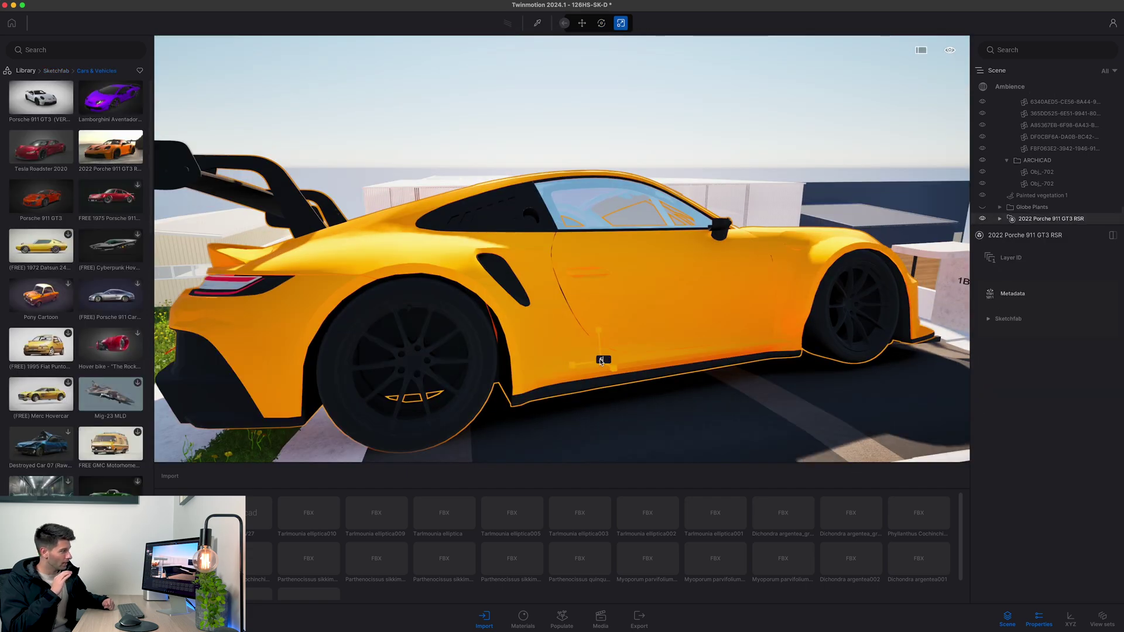
Step: Position the 2022 Porche 911 GT3 RSR in the 1A driveway and rotate it to face the garage
scroll(601, 361, "down", 10)
key("space")
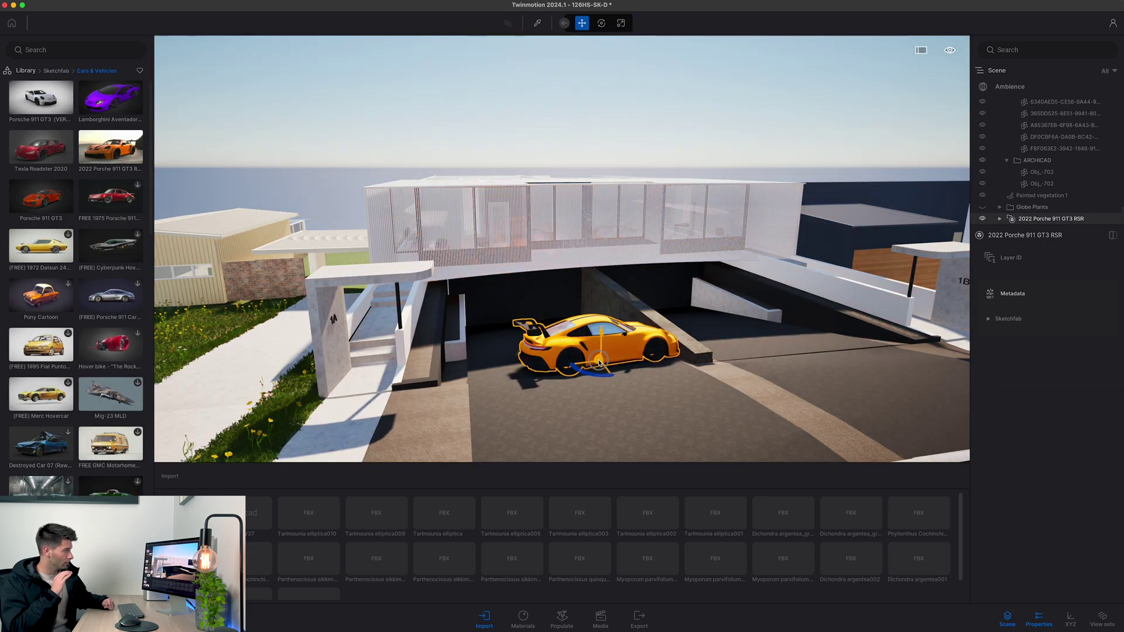
left_click_drag(563, 380, 607, 375)
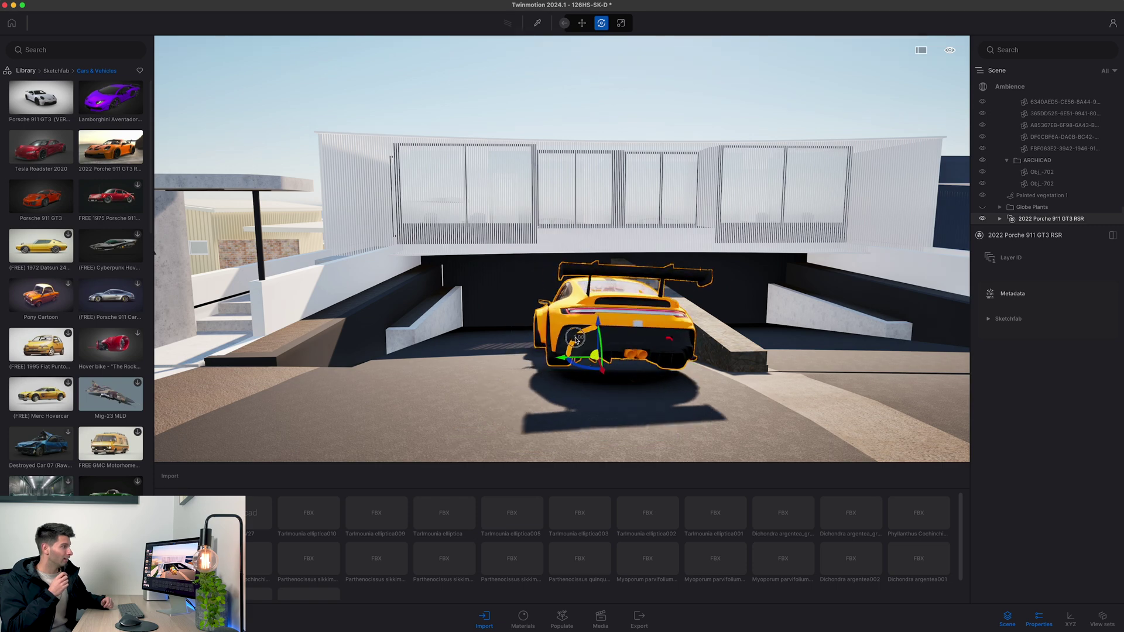
key("f")
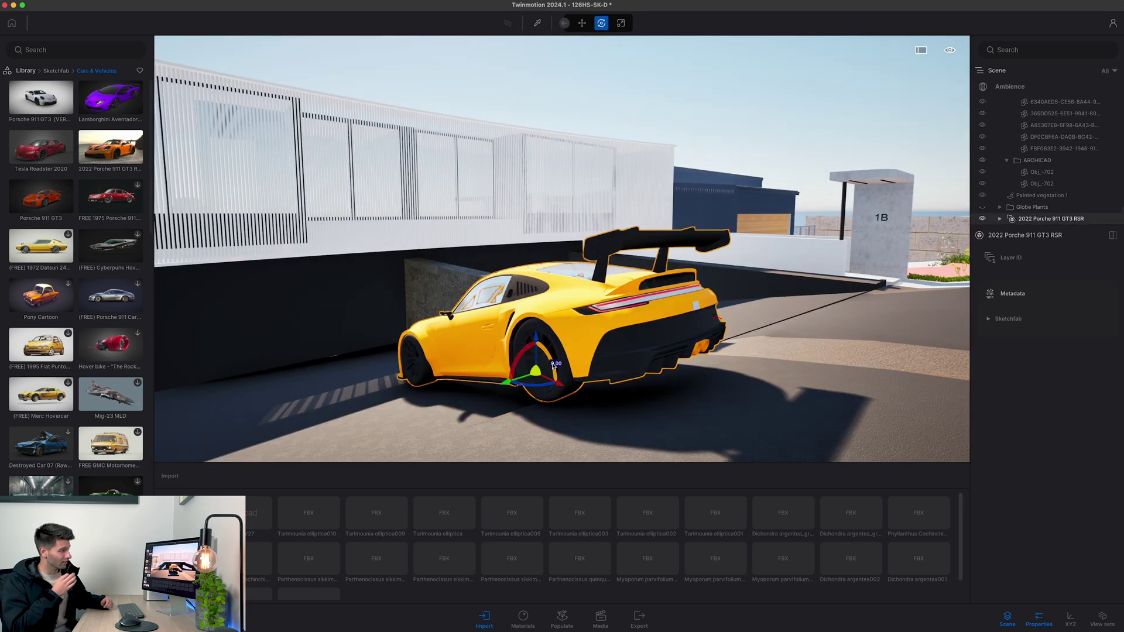
Step: Sample the Porsche's orange body paint, tint it white and adjust its metallic intensity
left_click(537, 23)
left_click(554, 328)
left_click(1106, 367)
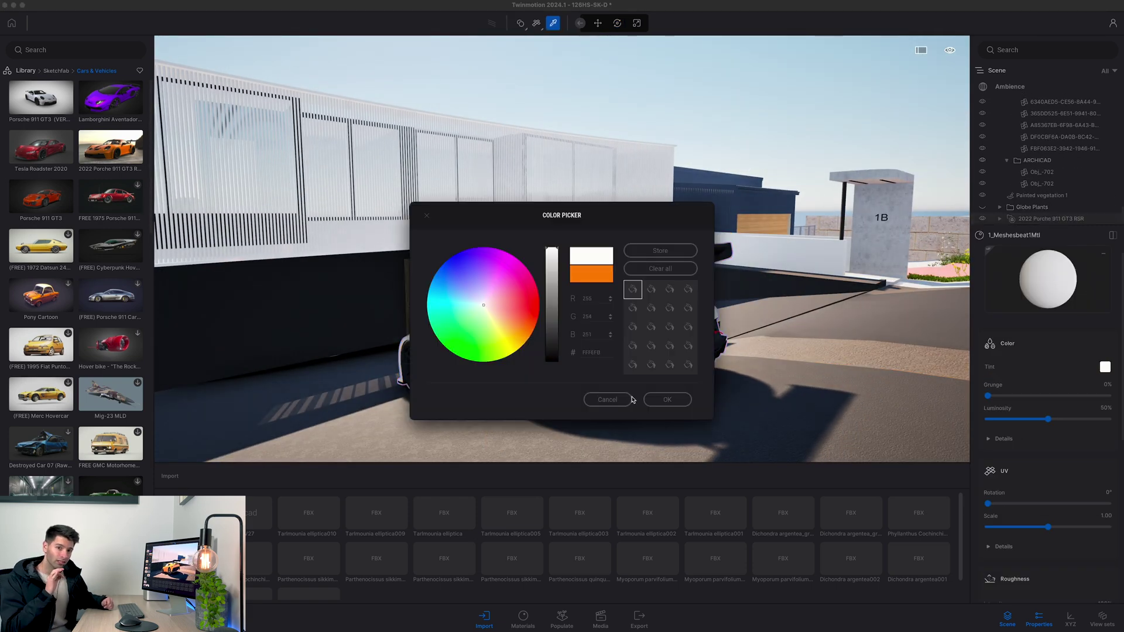
left_click(666, 397)
scroll(1048, 468, "down", 5)
left_click(1060, 531)
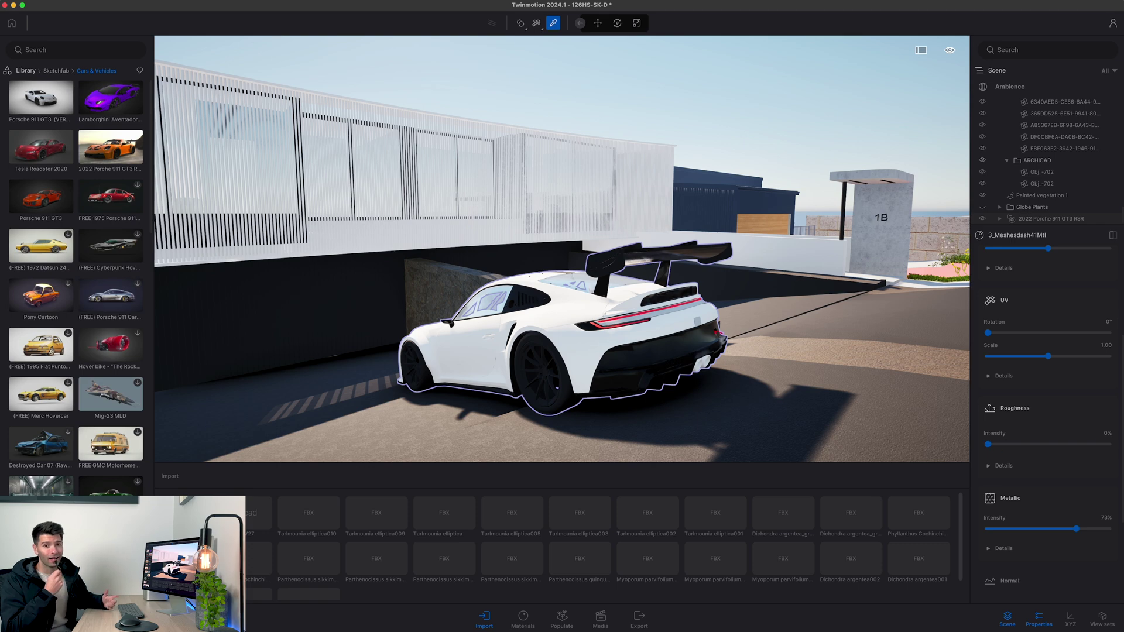
scroll(534, 257, "up", 10)
left_click(535, 257)
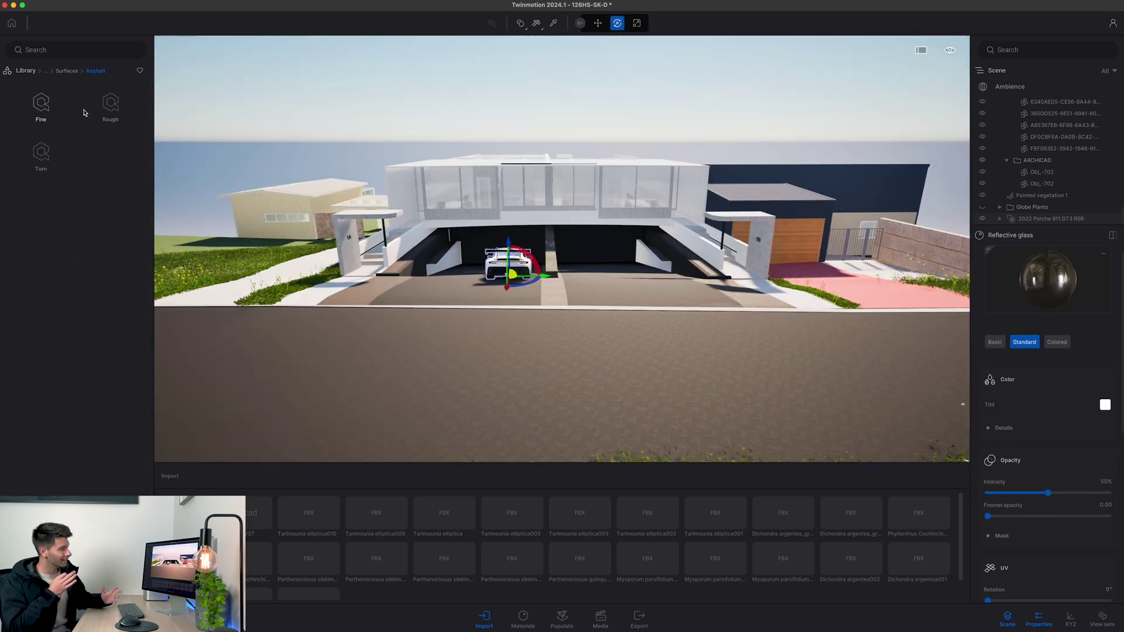
Step: Apply a Rough Asphalt material to the street and line copies of the Dash marking decal along its centre
left_click(110, 106)
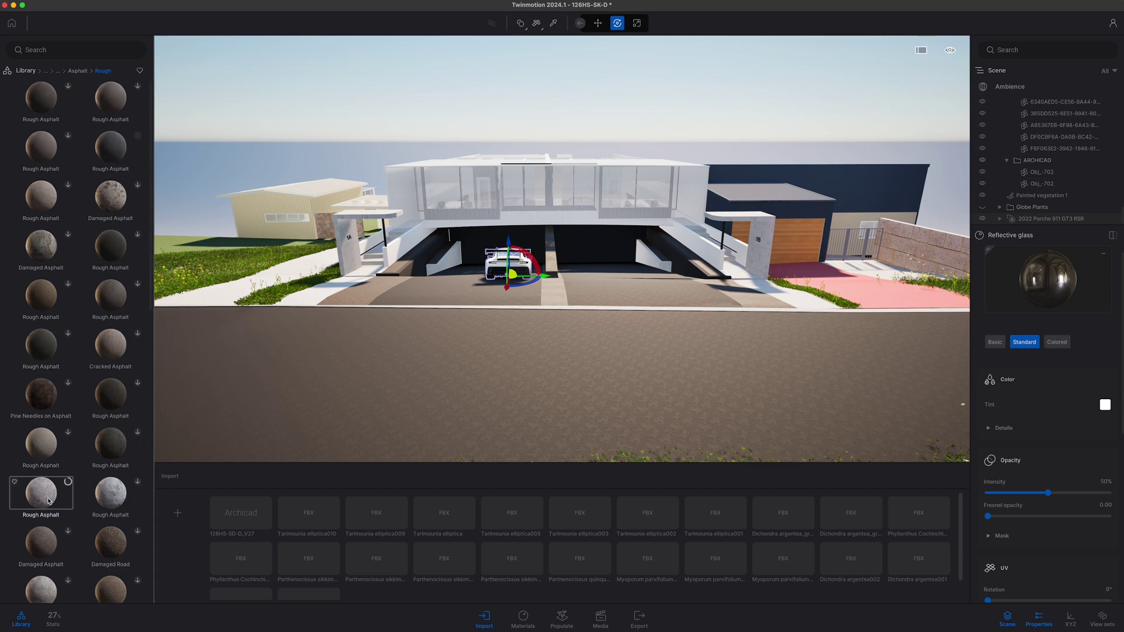
left_click_drag(289, 449, 289, 448)
scroll(1048, 410, "down", 5)
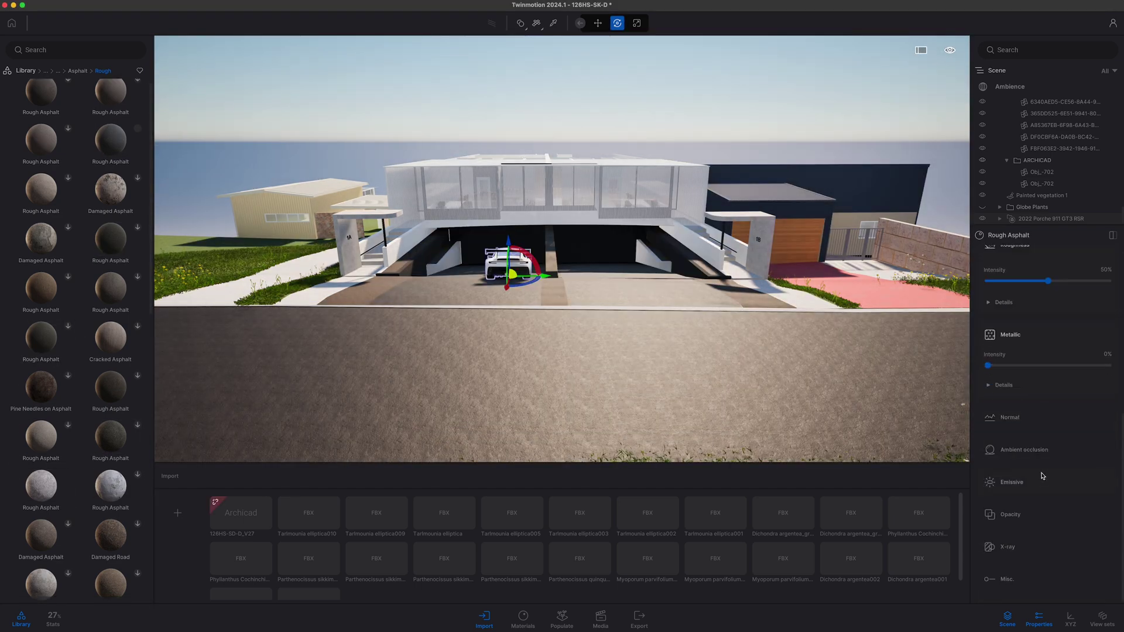
left_click(33, 73)
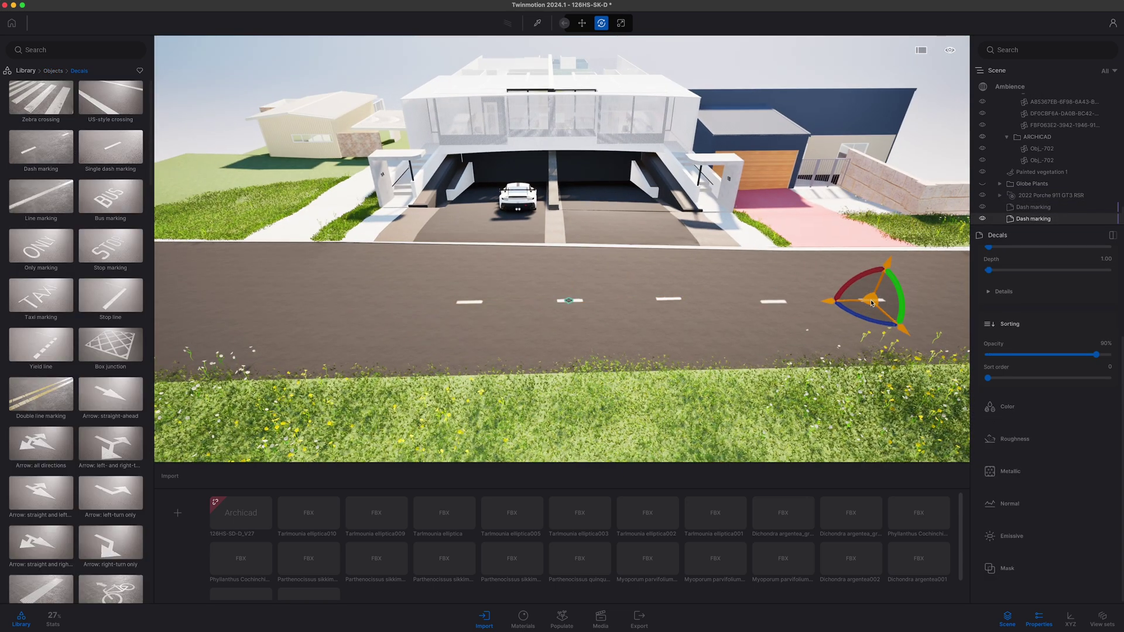
left_click_drag(871, 303, 275, 301, "alt")
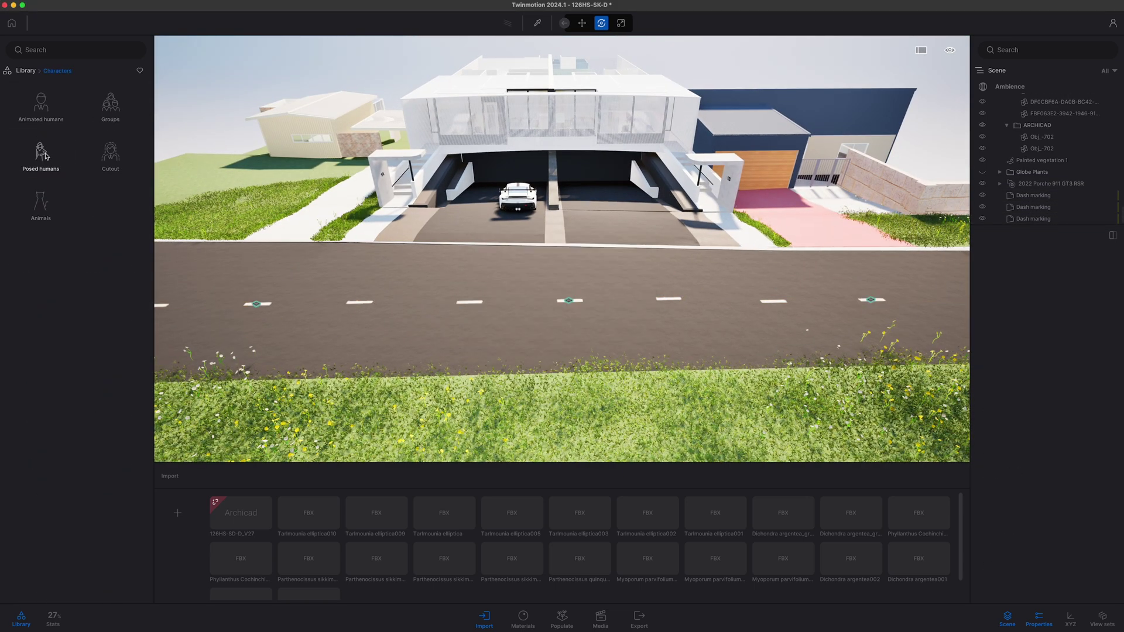
Step: Place the posed human Harry from the Winter category on the 1B entry steps
left_click(41, 94)
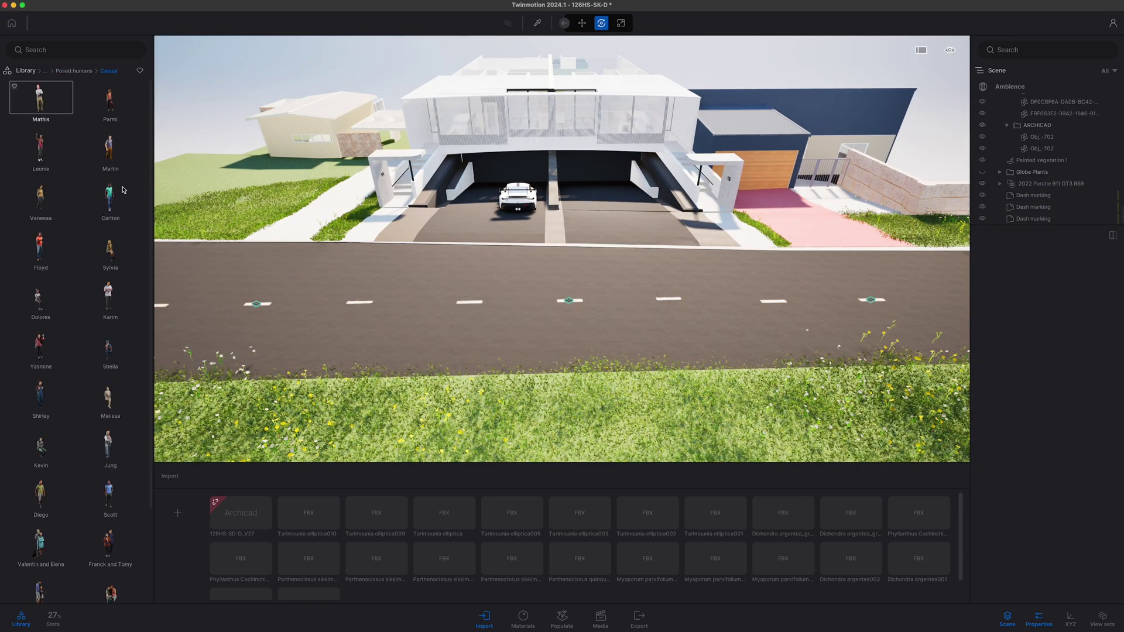
left_click(74, 70)
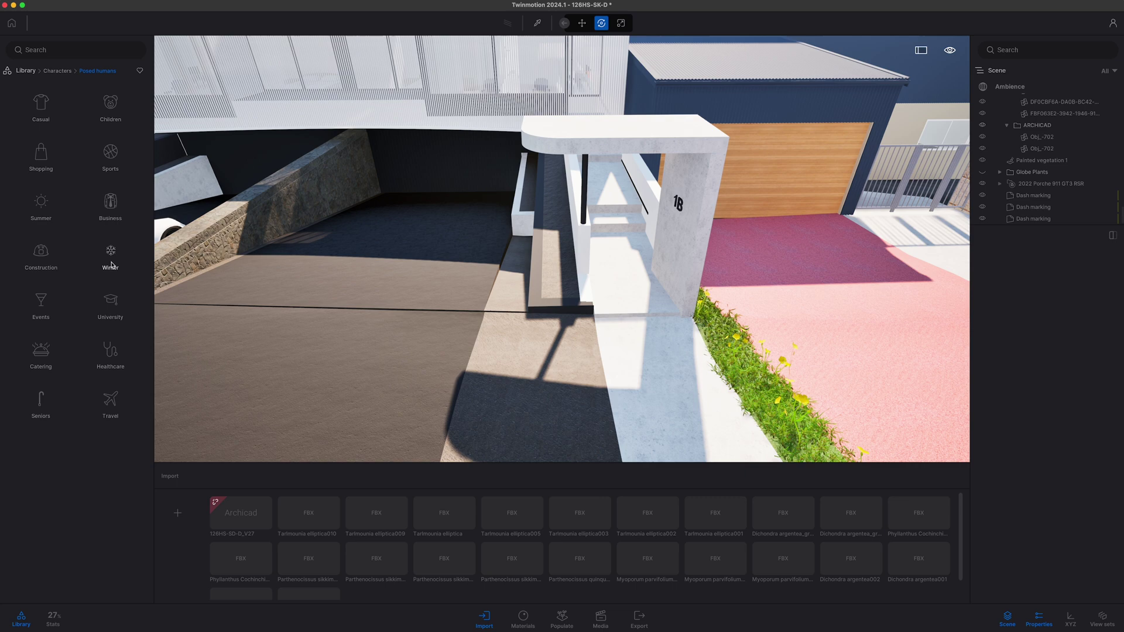
left_click(110, 257)
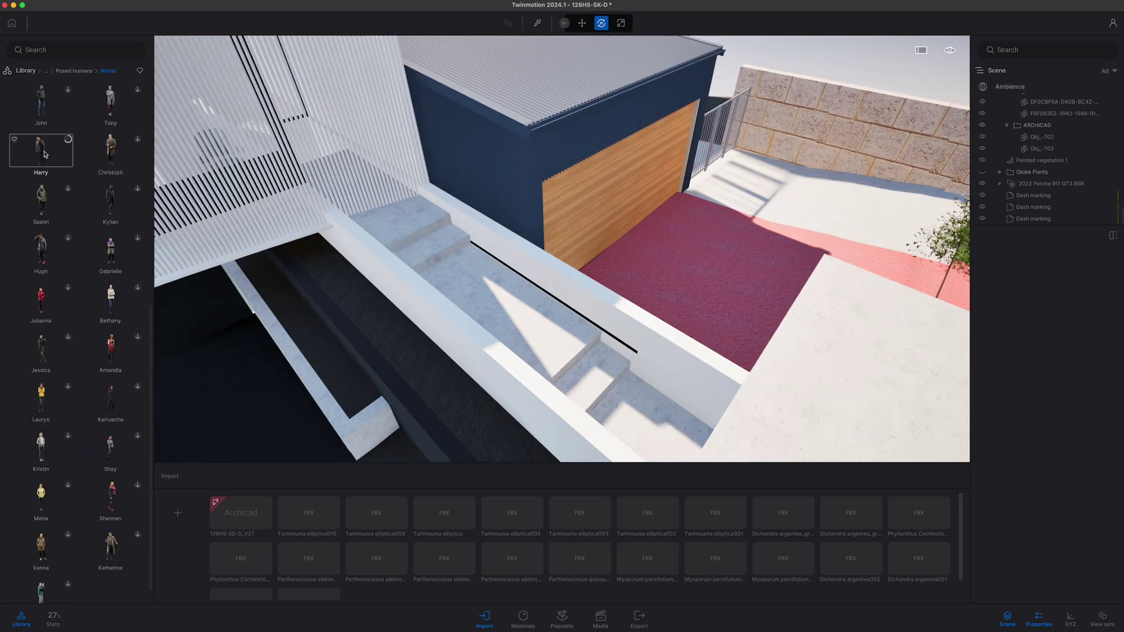
left_click_drag(42, 156, 493, 301)
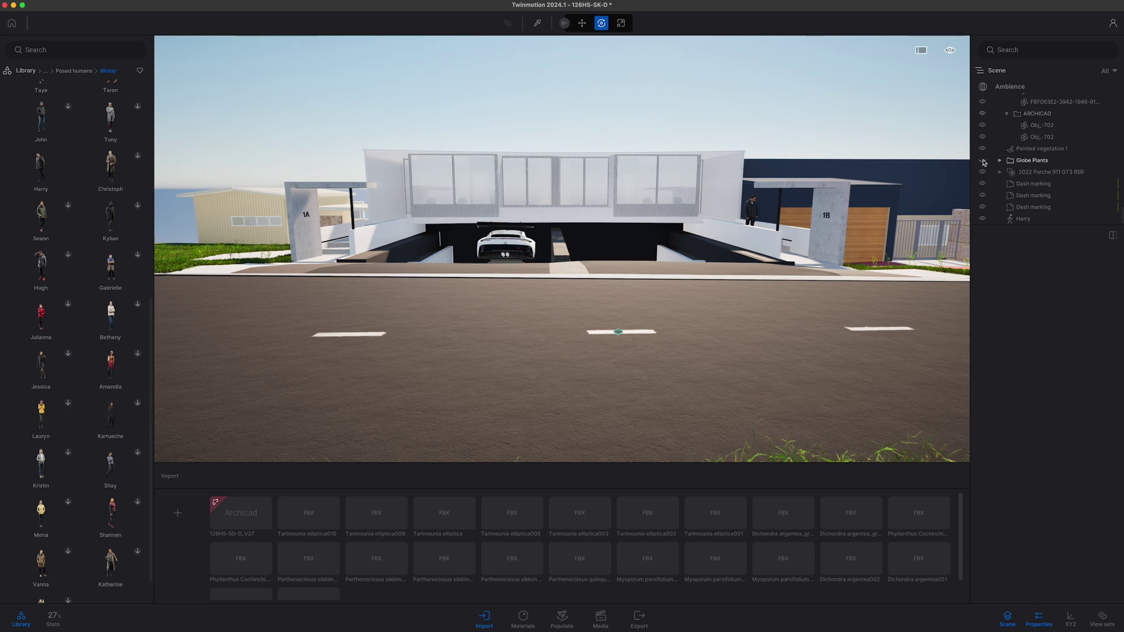
Step: Show the Globe Plants container again and try a darker tint on the Porsche's body
left_click(983, 161)
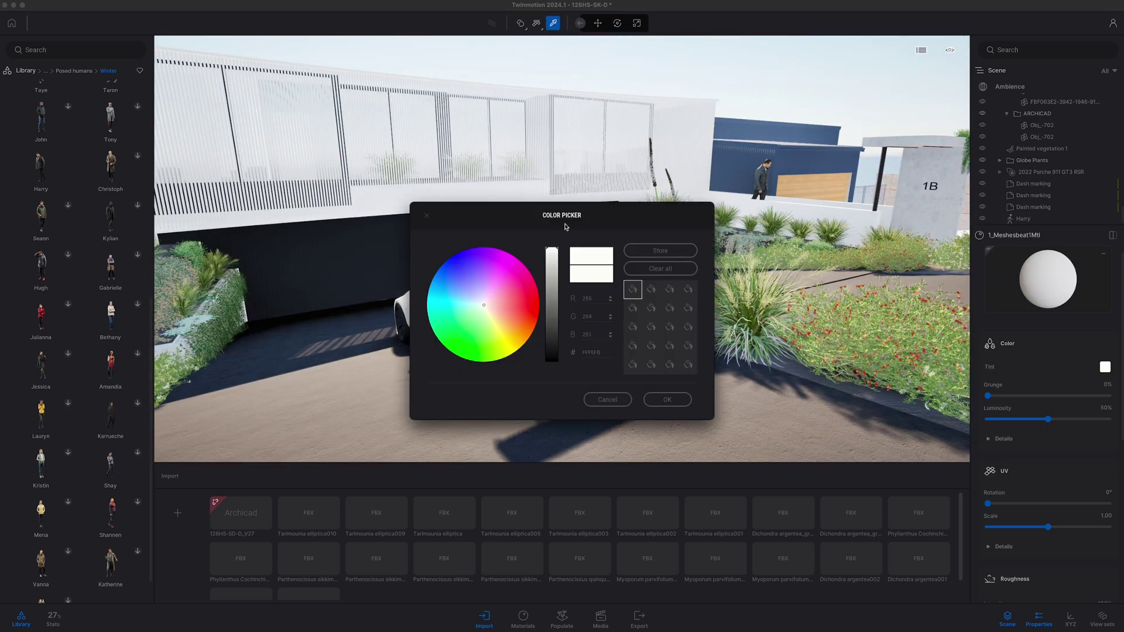
left_click_drag(212, 246, 214, 349)
left_click(267, 391)
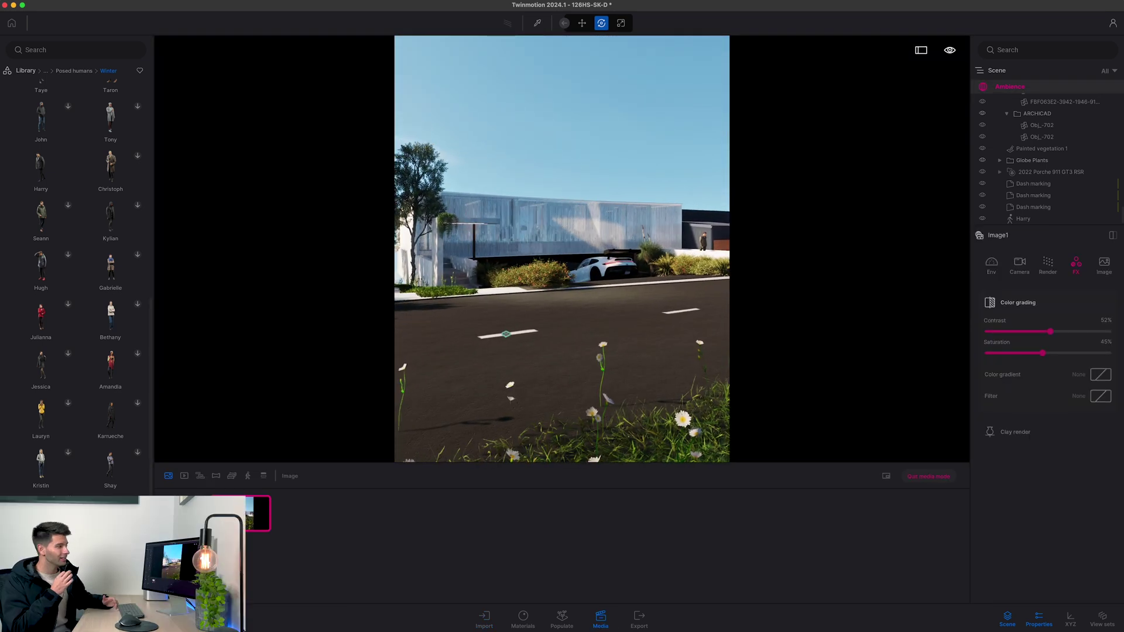
Step: Set the Backdrop HDRI rotation of the saved view Image2 to about 169° in its environment settings
left_click(301, 518)
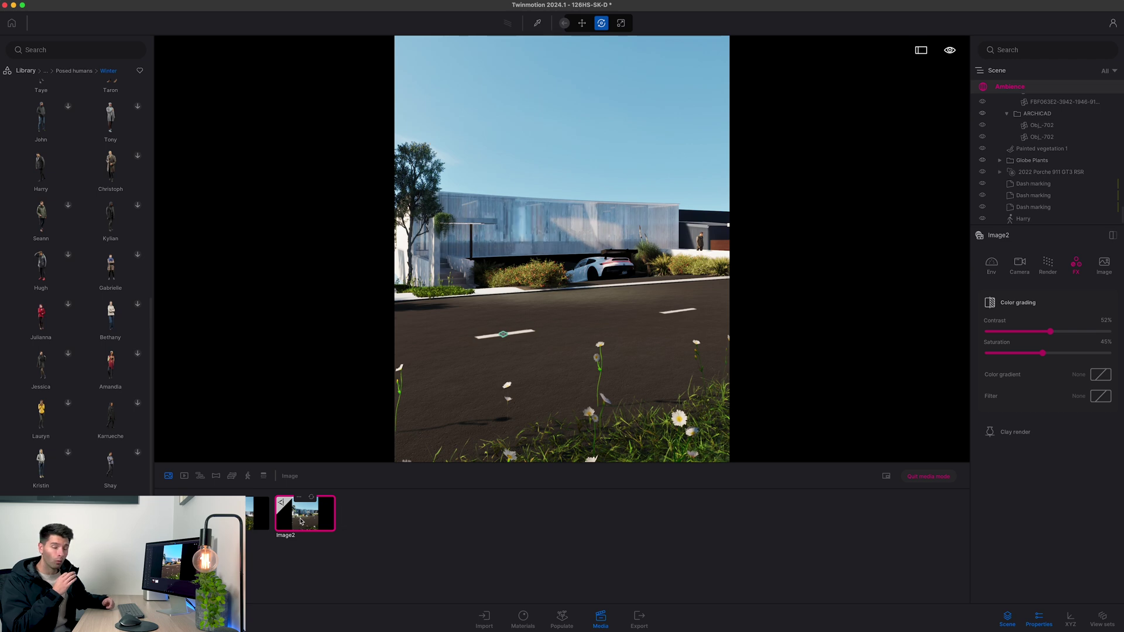
left_click(991, 264)
left_click(1041, 298)
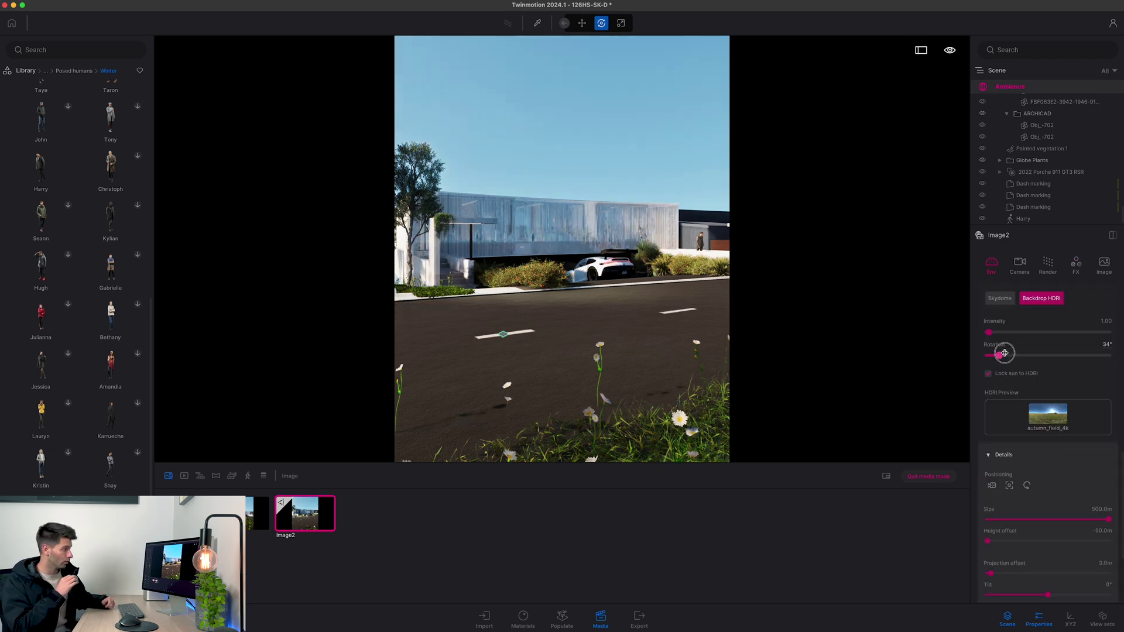
left_click_drag(1005, 353, 1045, 355)
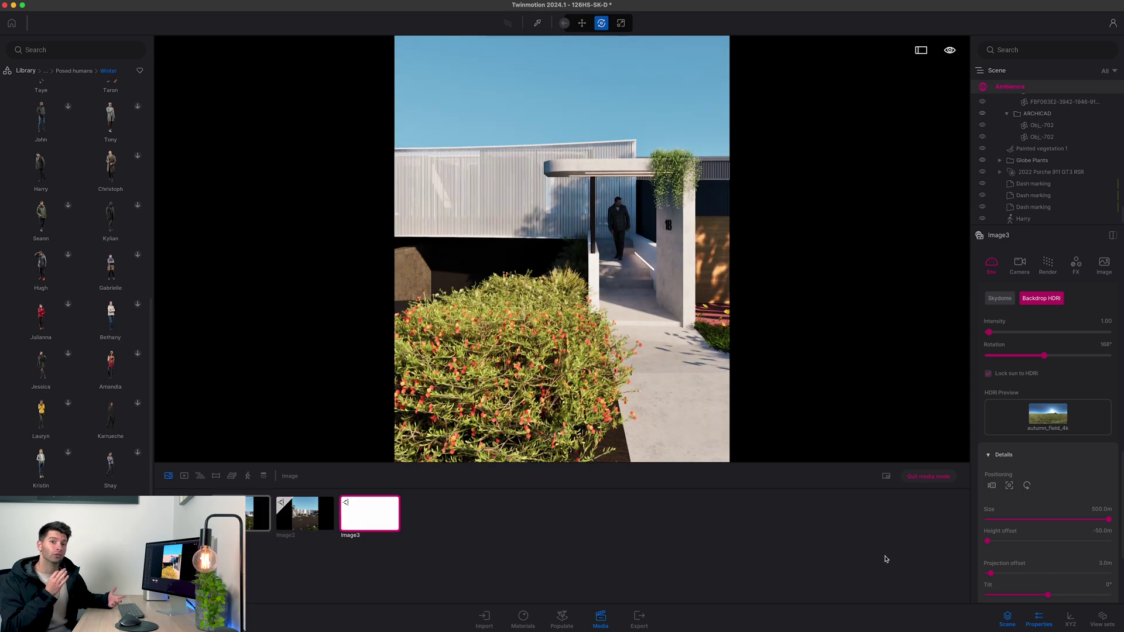
Step: Relight the saved views Image3, Image4 and Image6 by changing their Backdrop HDRI rotation, with Image6 at 88°
left_click_drag(1044, 355, 1016, 355)
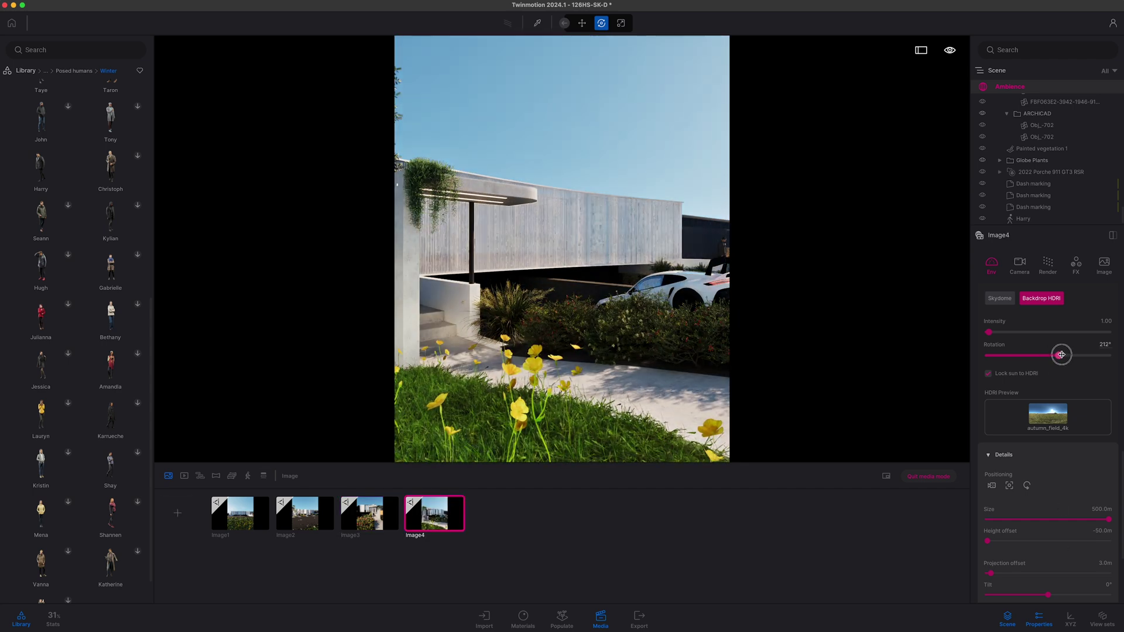
left_click_drag(1071, 355, 1103, 354)
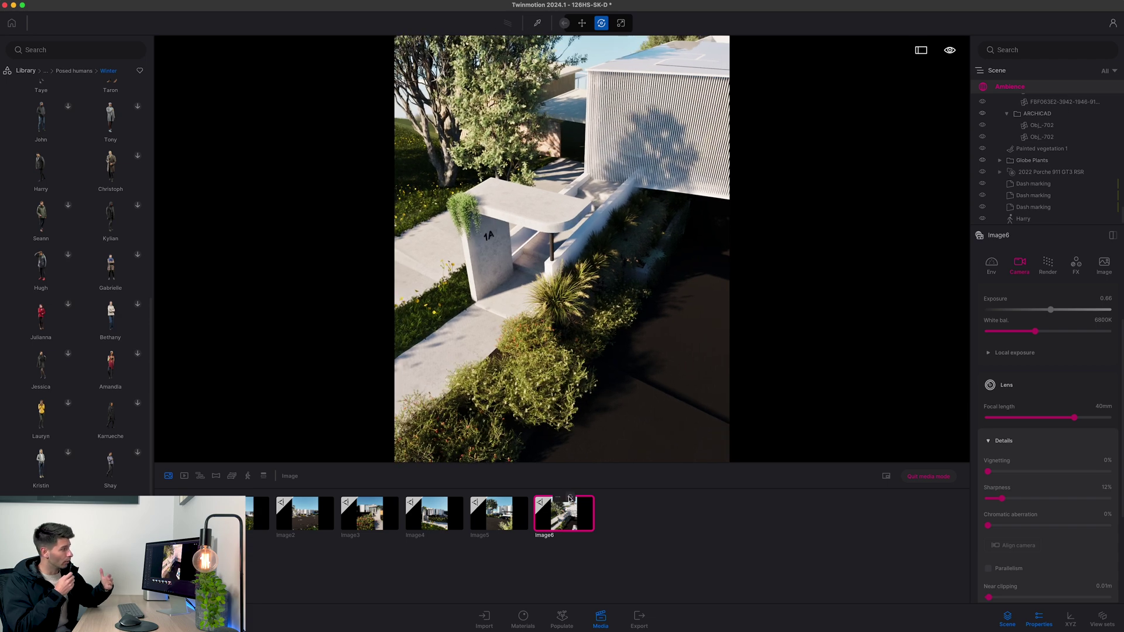
left_click(991, 265)
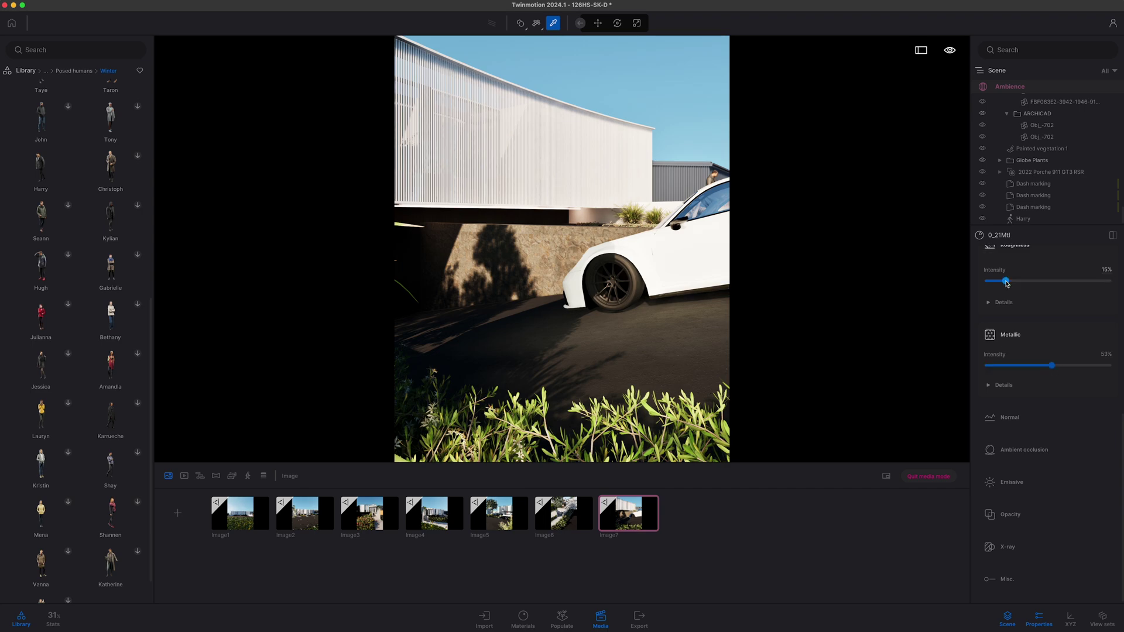
key("Escape")
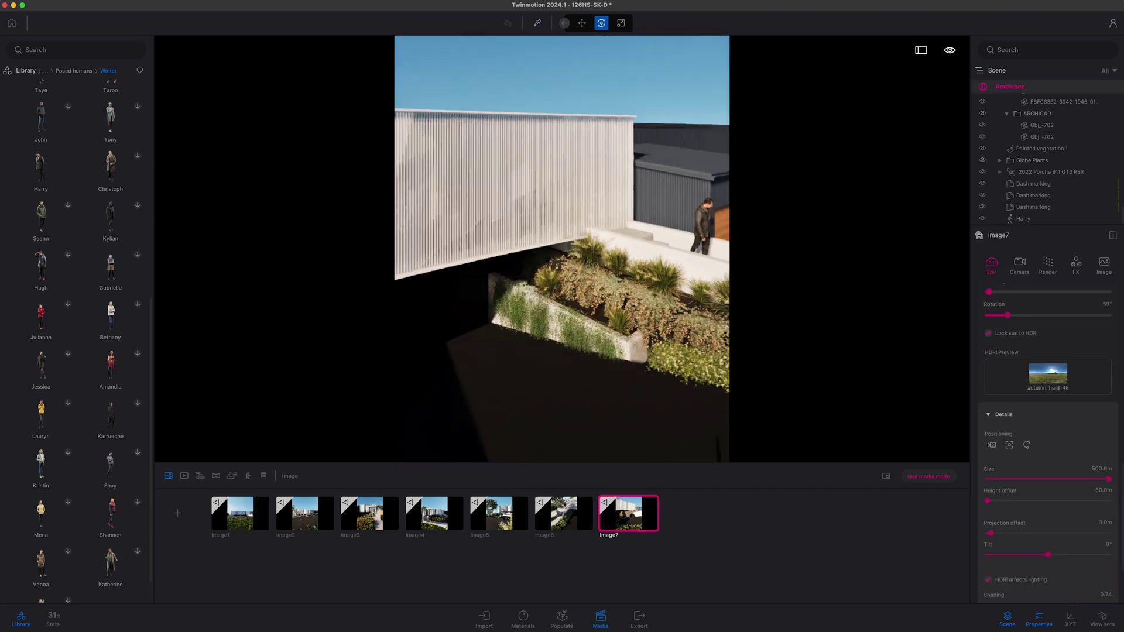
Step: Recall the saved view Image6 and check its camera settings, and review the saved views Image3 and Image4
left_click(567, 520)
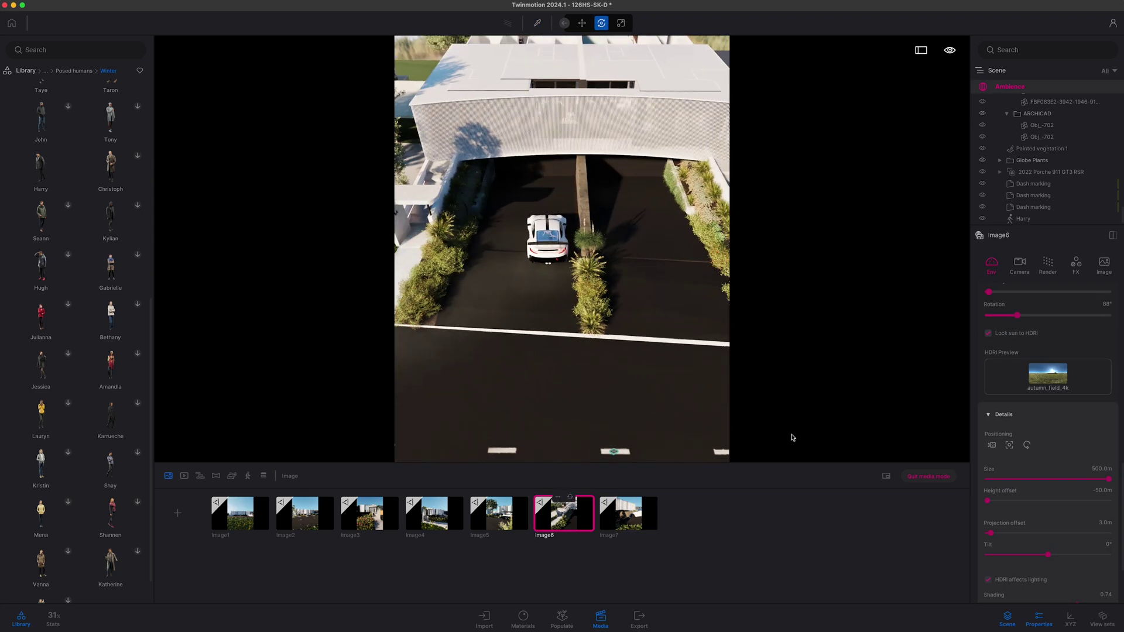
left_click(1019, 264)
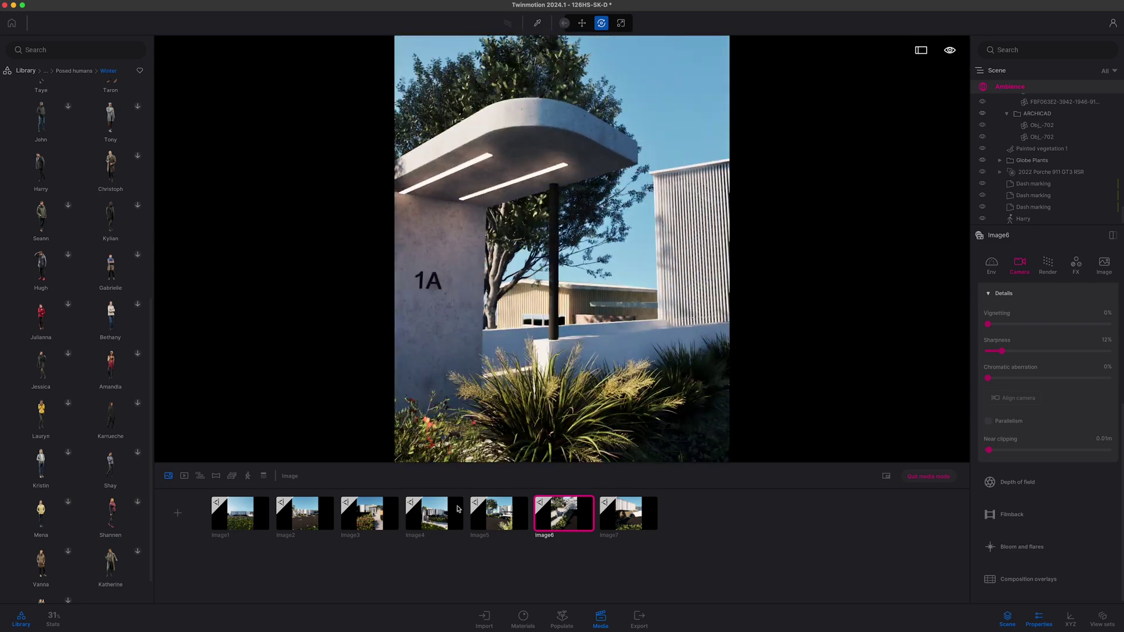
left_click(369, 513)
left_click(435, 513)
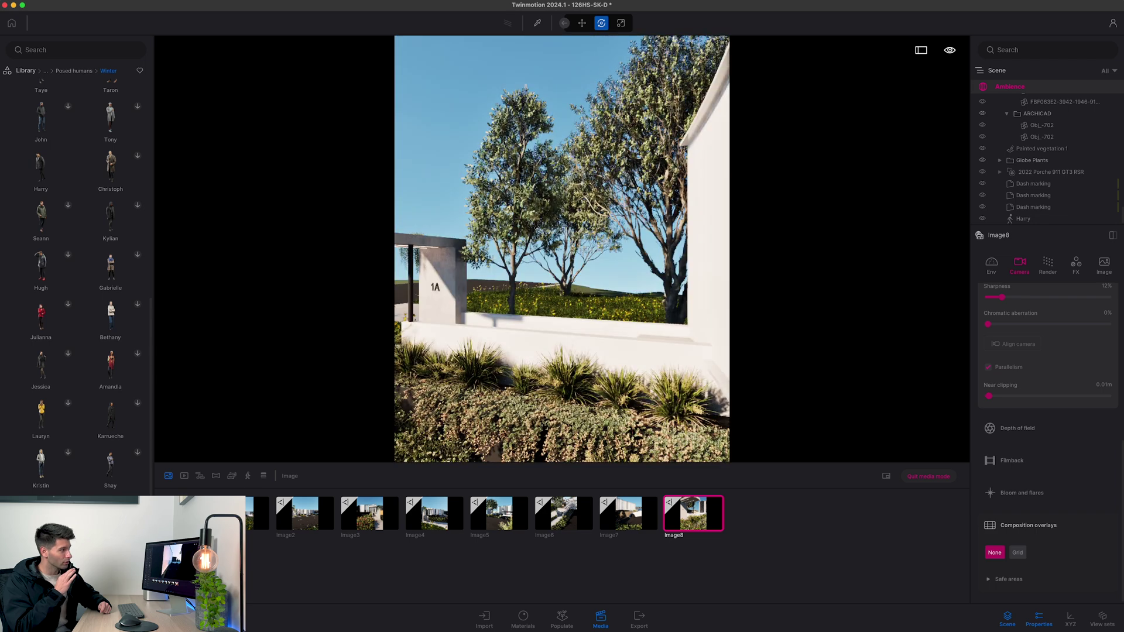
Step: Set the Backdrop HDRI rotation of the saved view Image9 to 183° and its local exposure shadow boost to 1.00
left_click(992, 264)
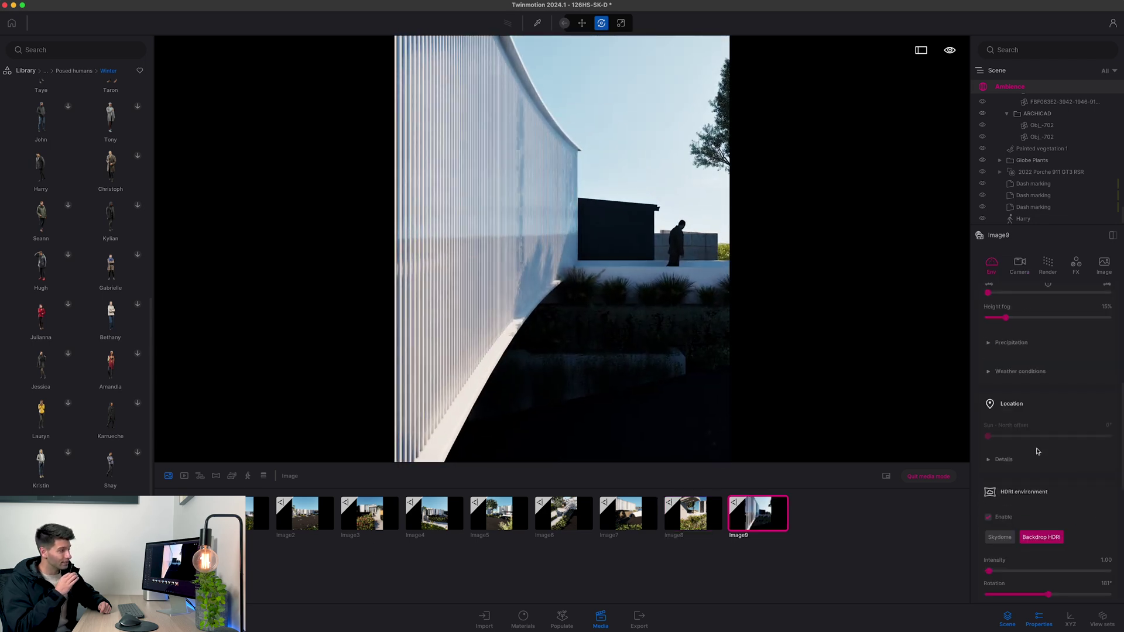
left_click_drag(990, 502, 1012, 503)
left_click_drag(1062, 502, 1064, 502)
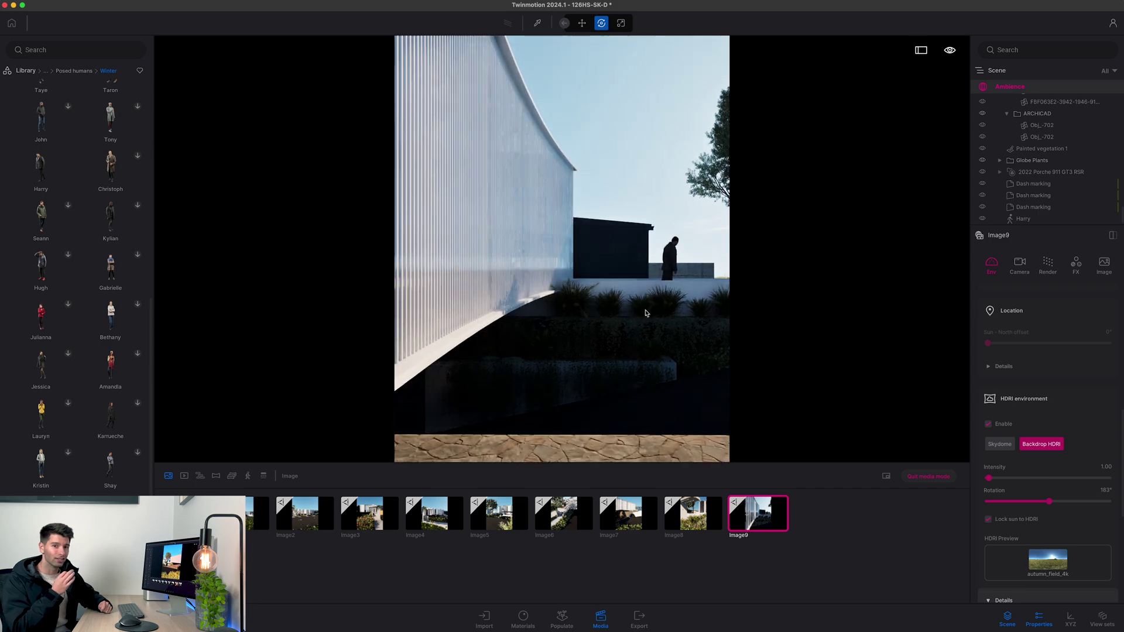
scroll(1022, 511, "down", 5)
left_click(1019, 263)
left_click_drag(1048, 480, 1122, 479)
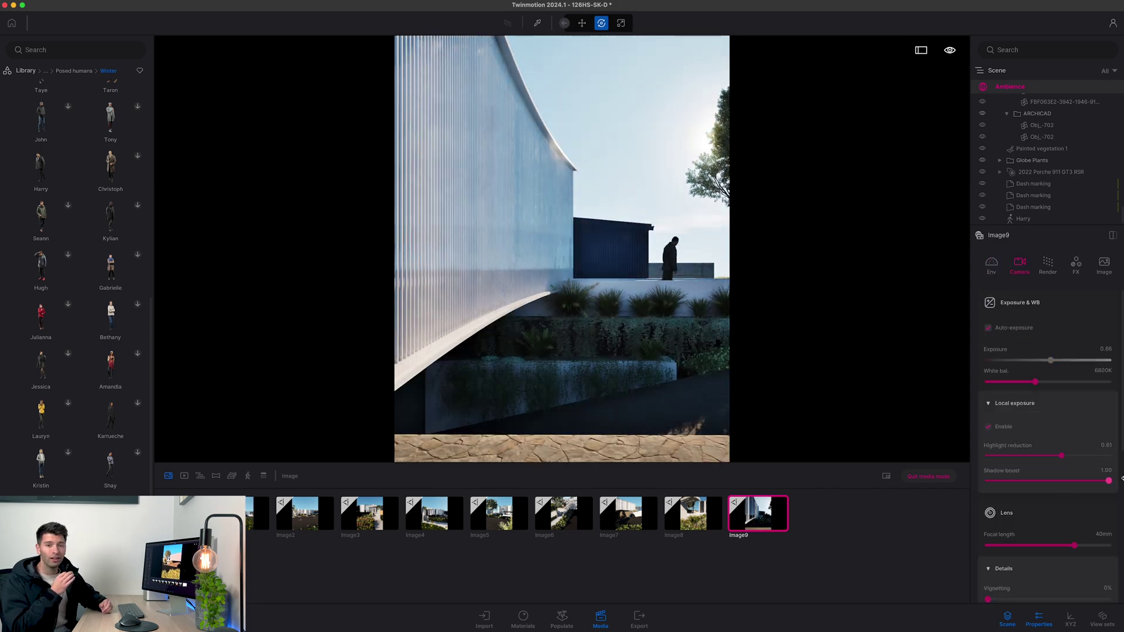
Step: Change the Backdrop HDRI rotation of the saved view Image10 and lower its local exposure shadow boost to the minimum
left_click(695, 519)
left_click(453, 304)
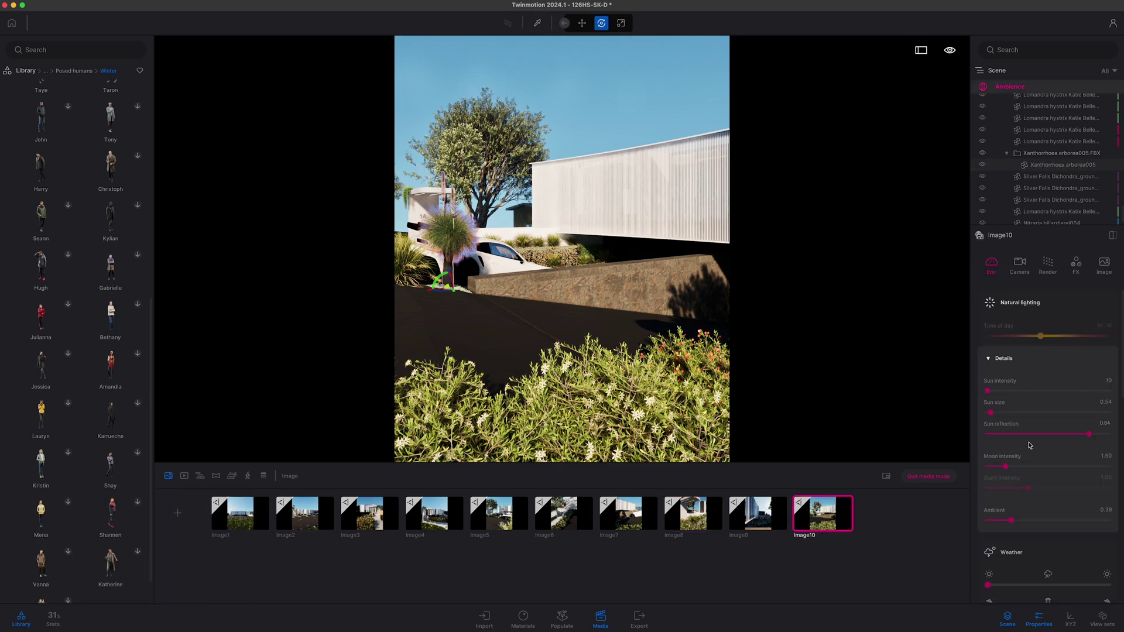
left_click_drag(1029, 514, 1003, 514)
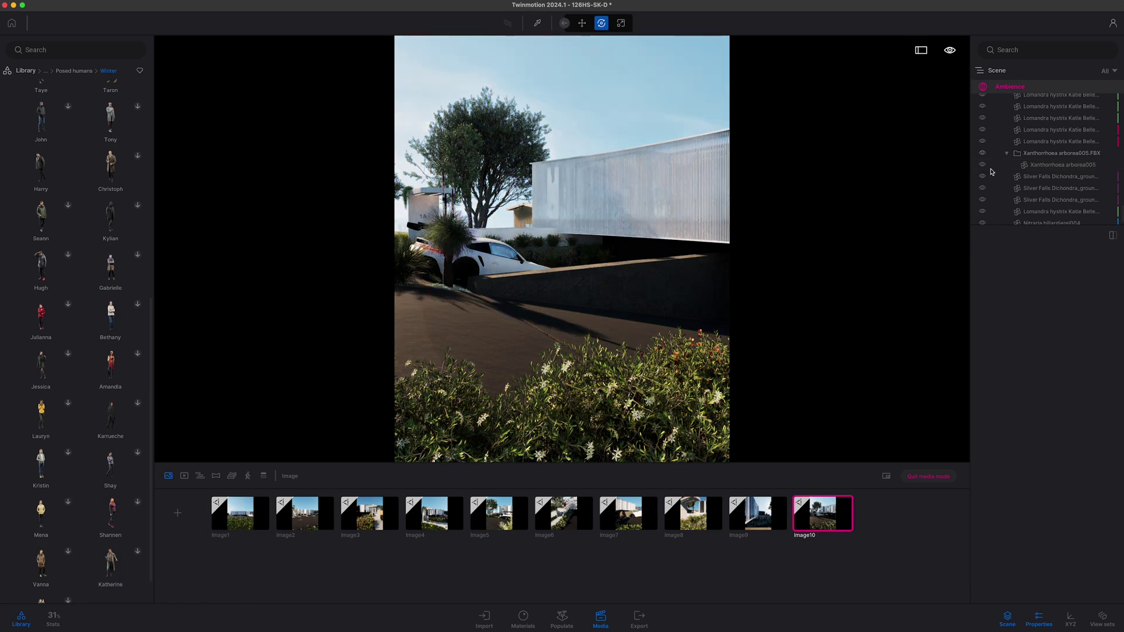
left_click(1019, 263)
left_click_drag(1022, 481, 973, 481)
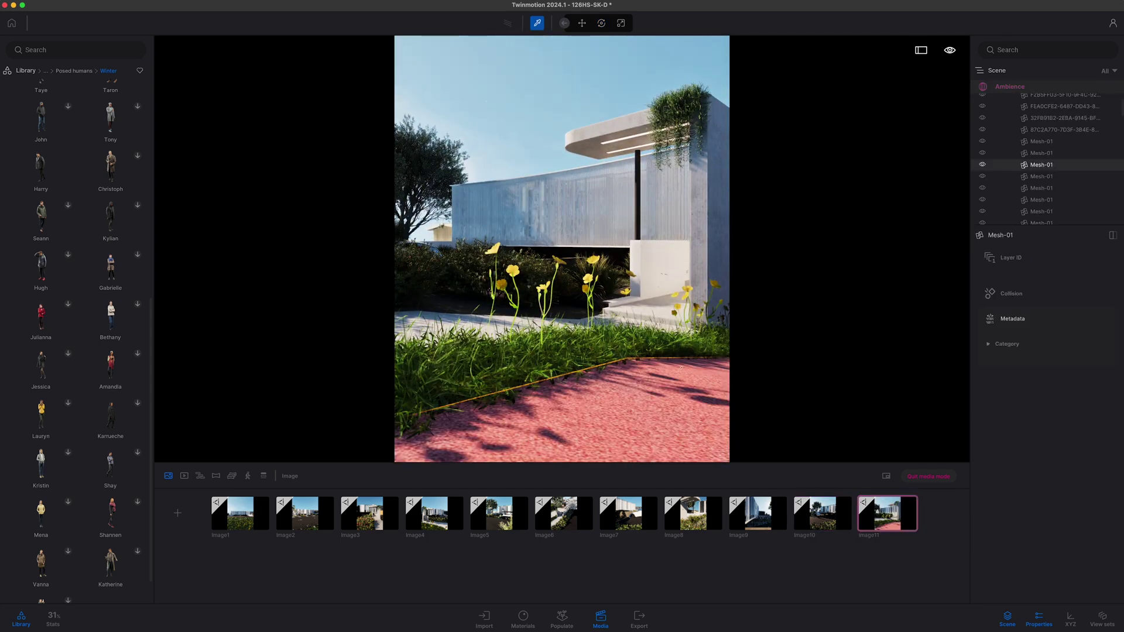
Step: Darken the tint of the red asphalt pavement material on the foreground path
left_click(1105, 367)
left_click(663, 397)
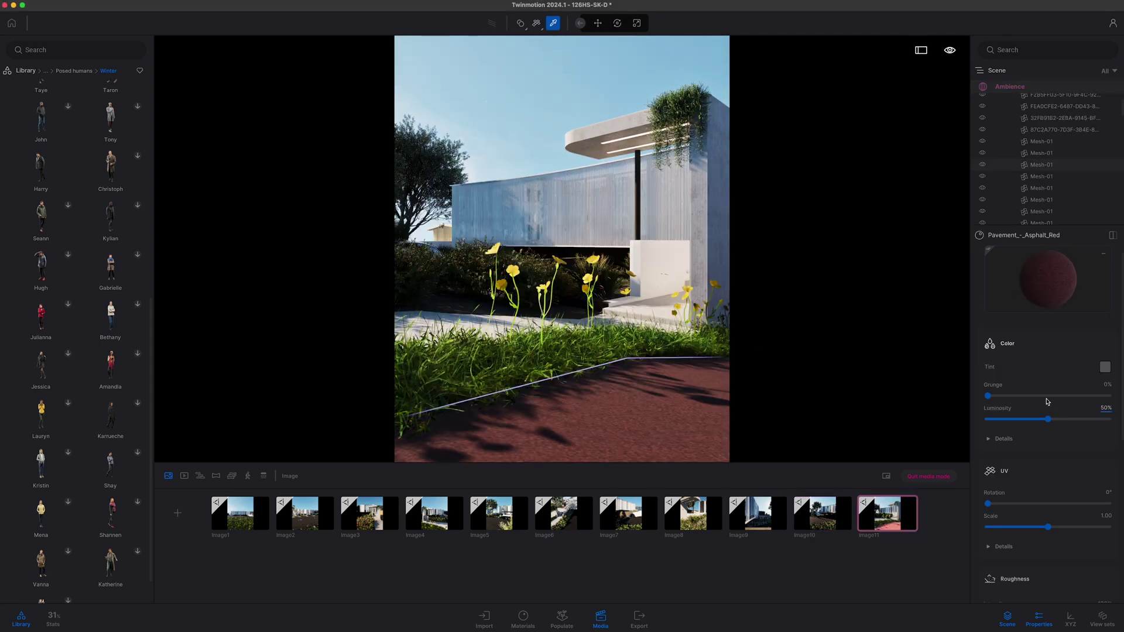
Step: Set the Backdrop HDRI rotation of the saved view Image11 to 55° and save the project
left_click(887, 513)
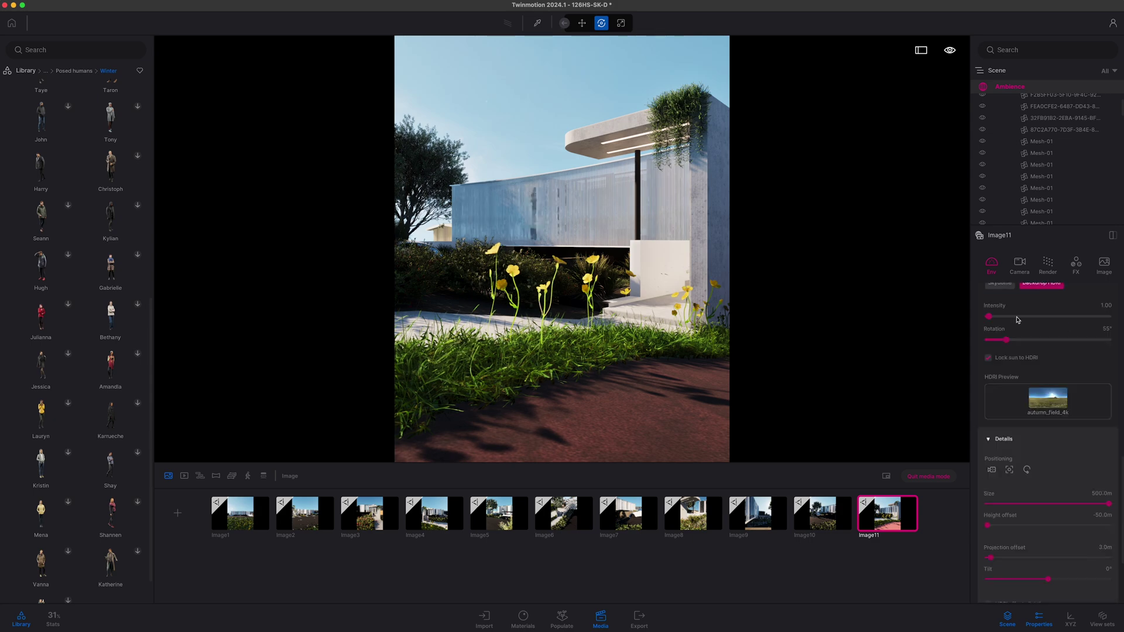
mouse_move(1007, 339)
left_mouse_down()
mouse_move(1026, 339)
mouse_move(1006, 340)
left_mouse_up()
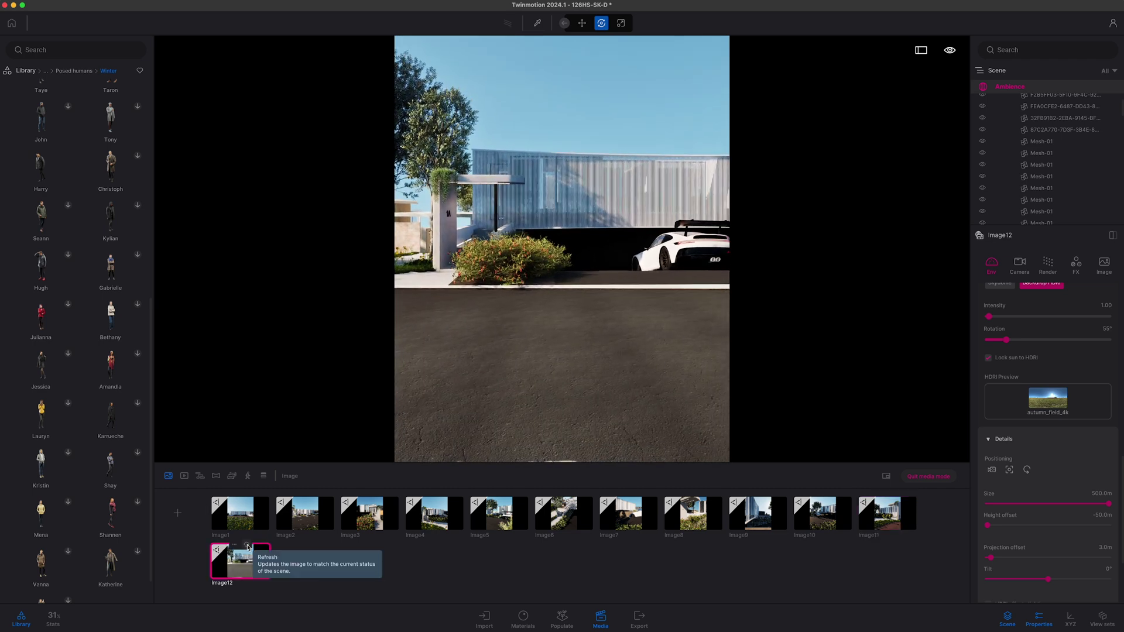
key("super+s")
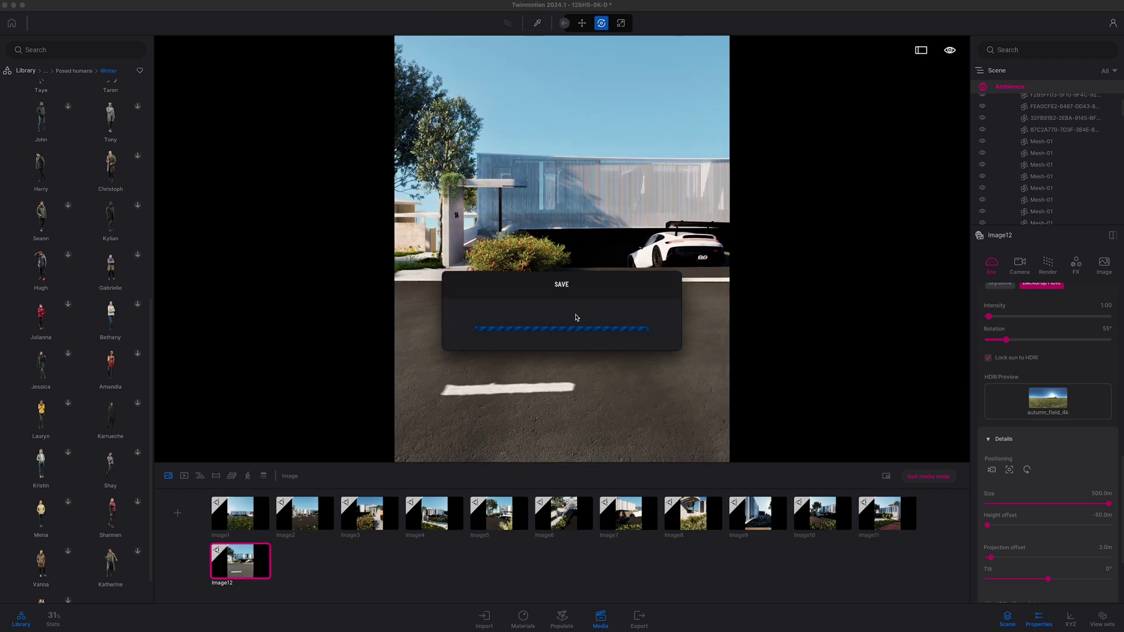
Step: Start a video from the Image1 street view, add a second keyframe framing the entry corner and car, and play it back
left_click(240, 514)
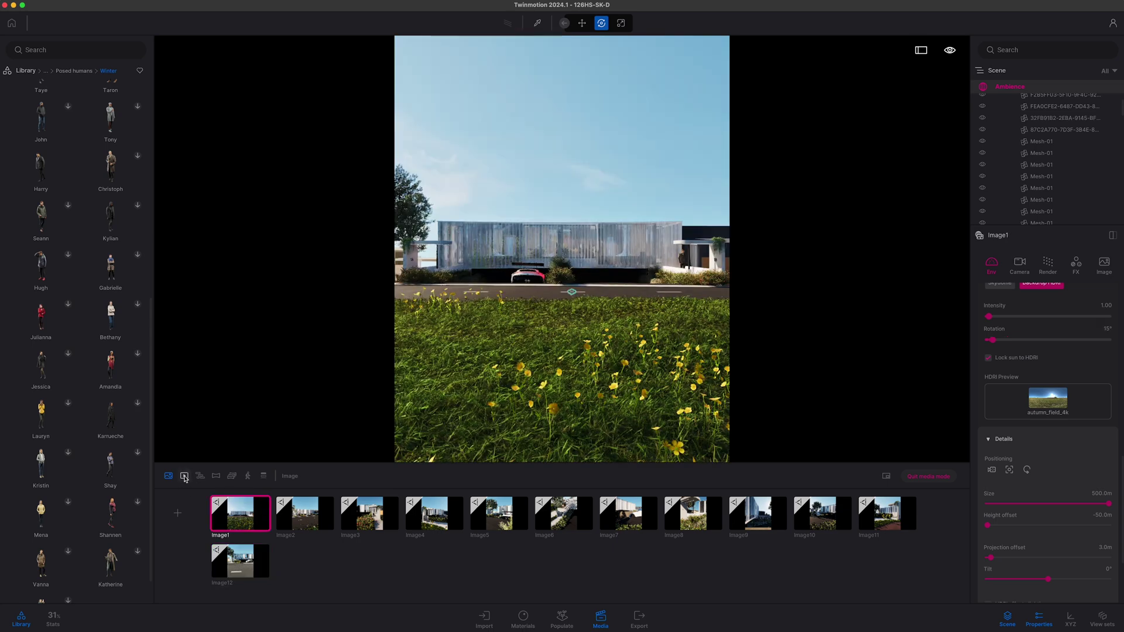
left_click(184, 476)
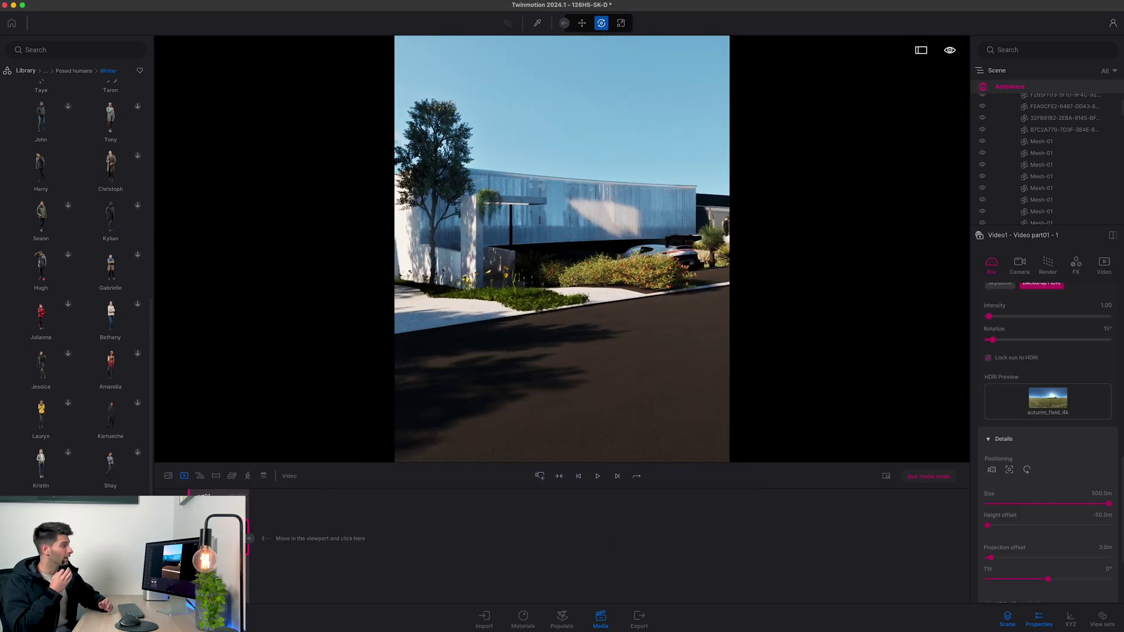
left_click(250, 539)
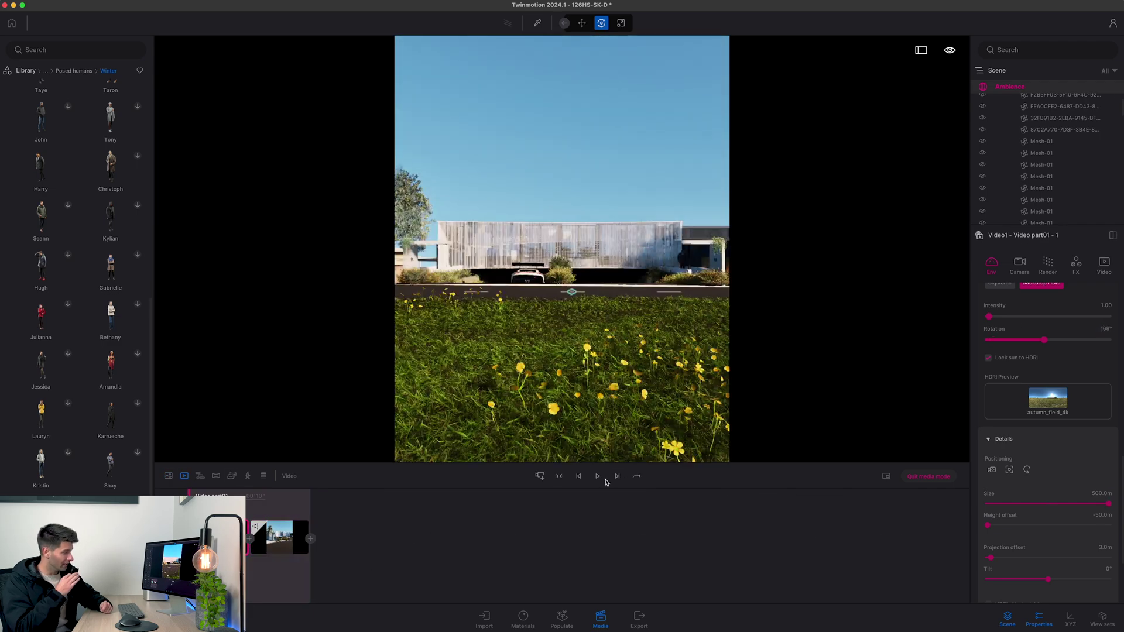
left_click(598, 477)
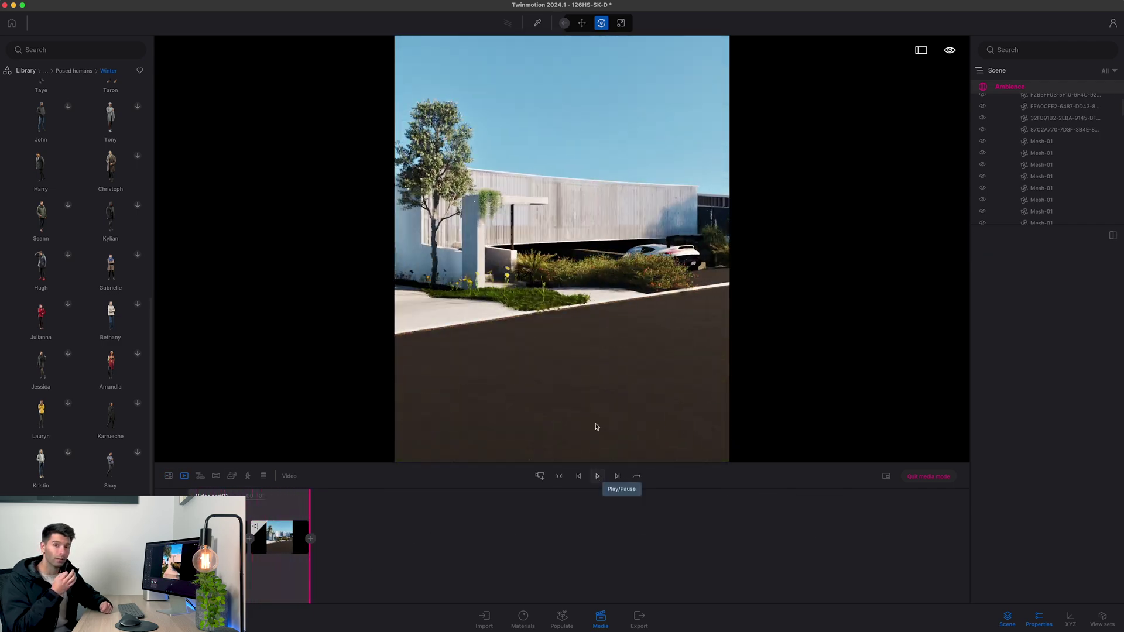
Step: Add three more video parts with different camera views of the entries, planting and facade, each with a start and an end keyframe
left_click(539, 477)
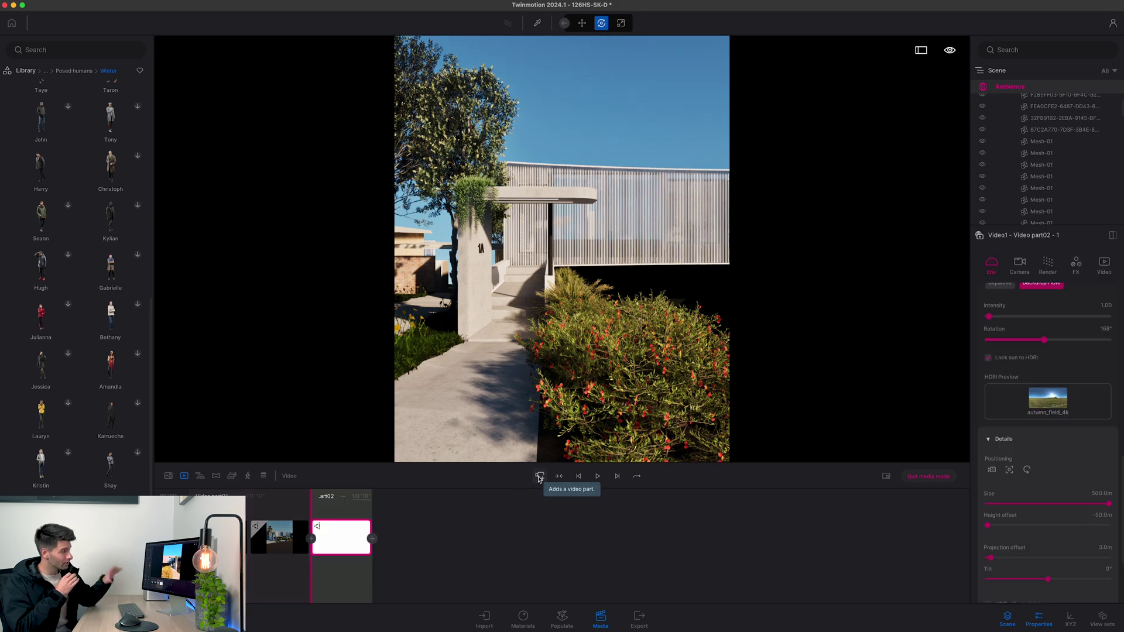
left_click(539, 477)
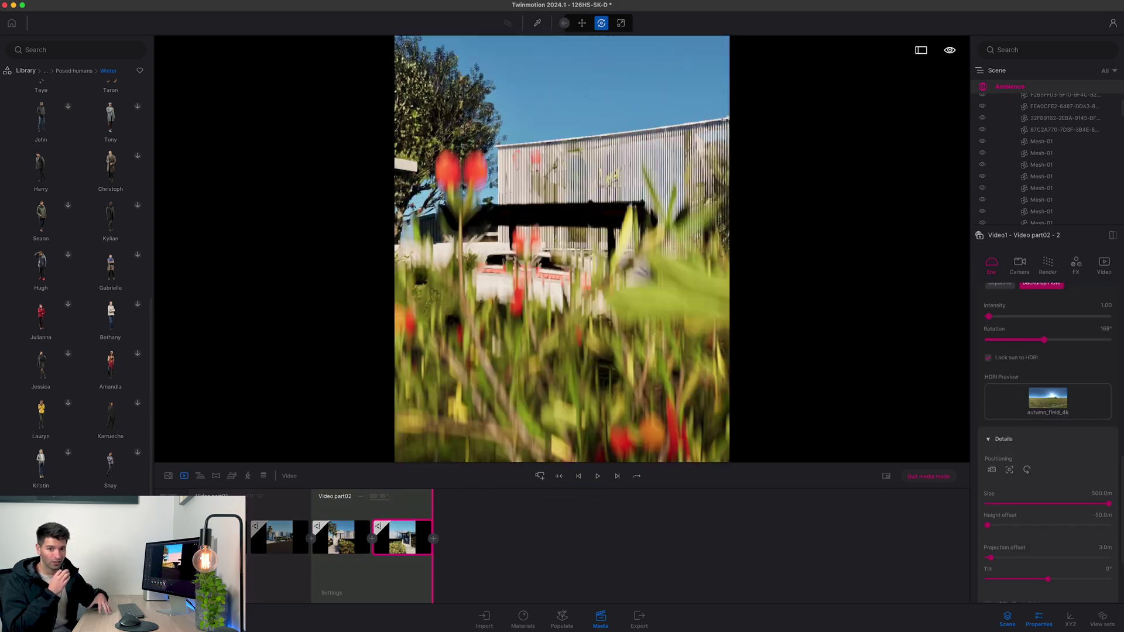
left_click(539, 476)
left_click(539, 476)
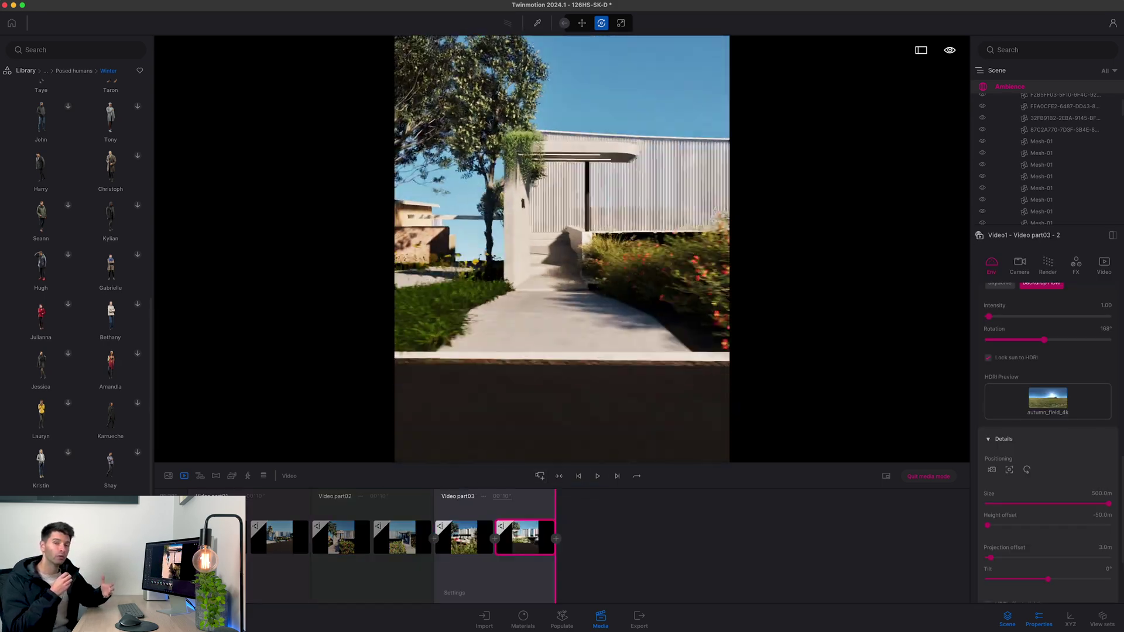
left_click(539, 477)
left_click(539, 476)
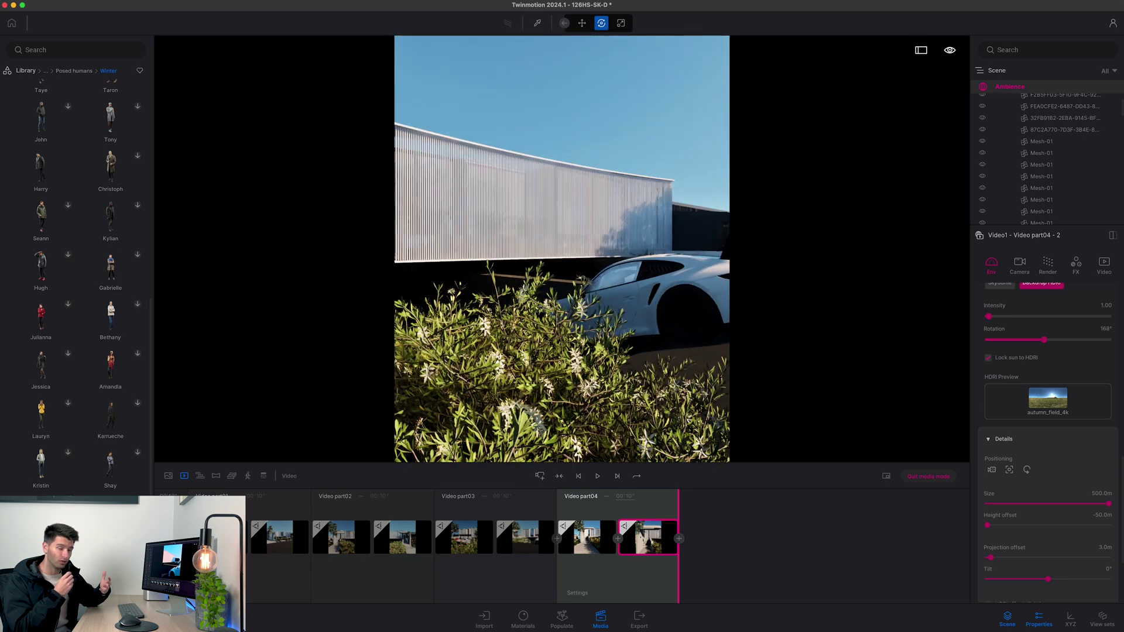
Step: Add the fifth and sixth video parts with a Backdrop HDRI rotation of 62°, giving each a start and an end keyframe
left_click(539, 477)
left_click_drag(1044, 340, 1015, 339)
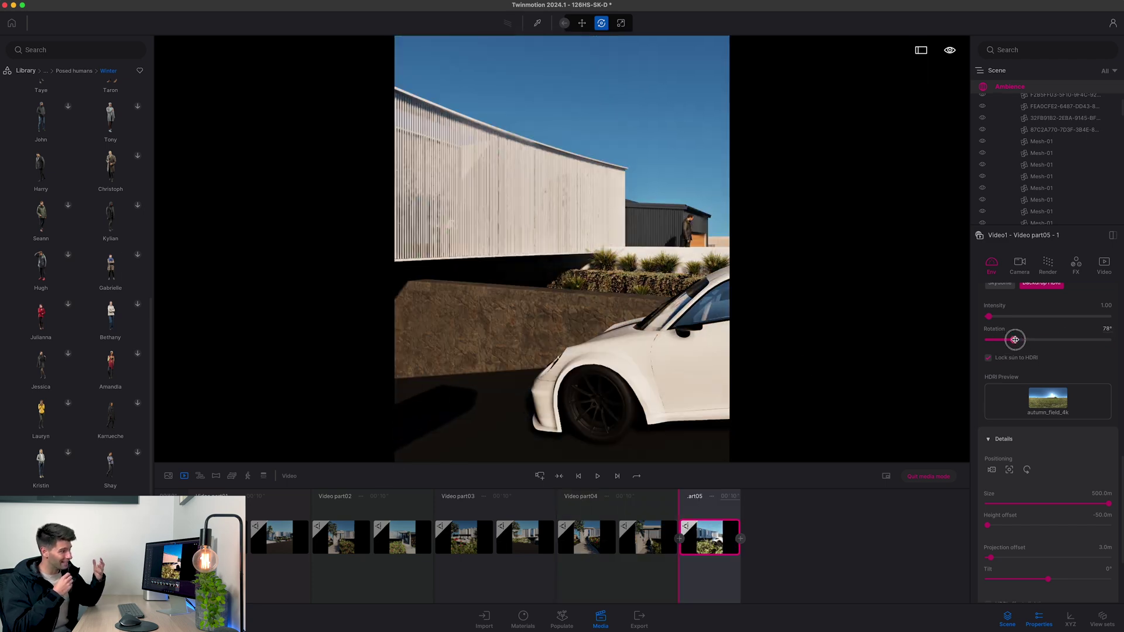
left_click(740, 539)
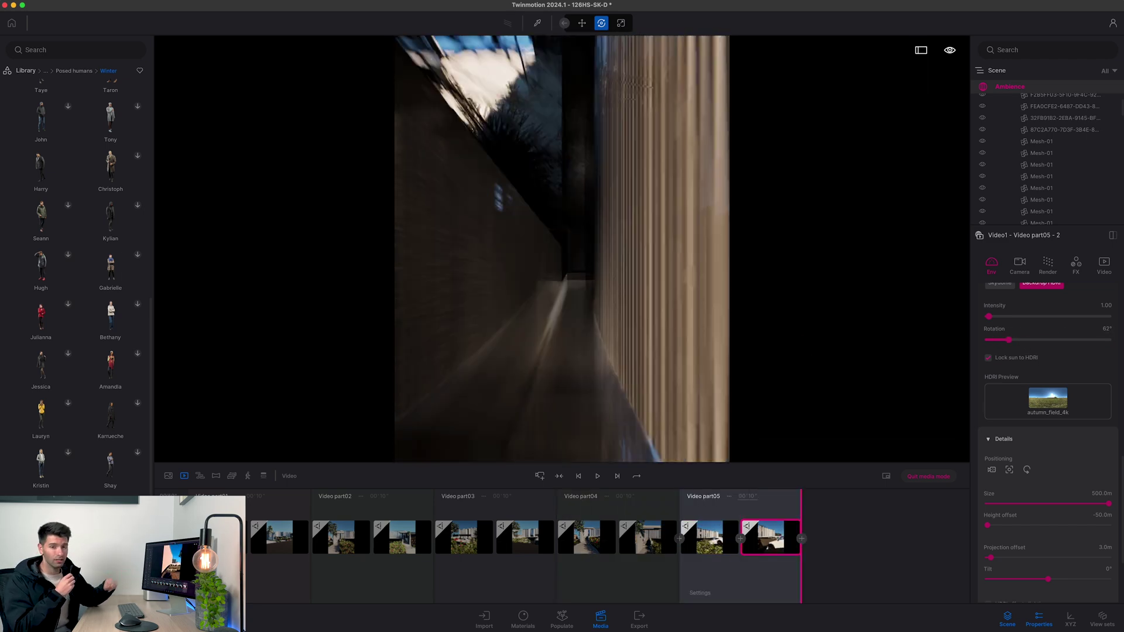
left_click(539, 477)
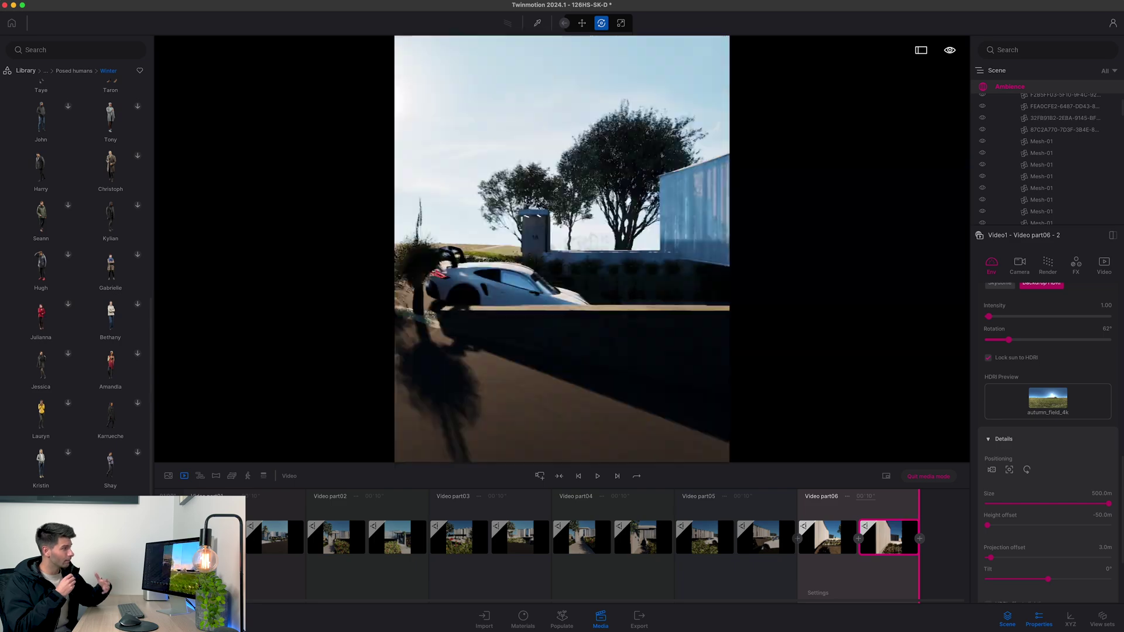